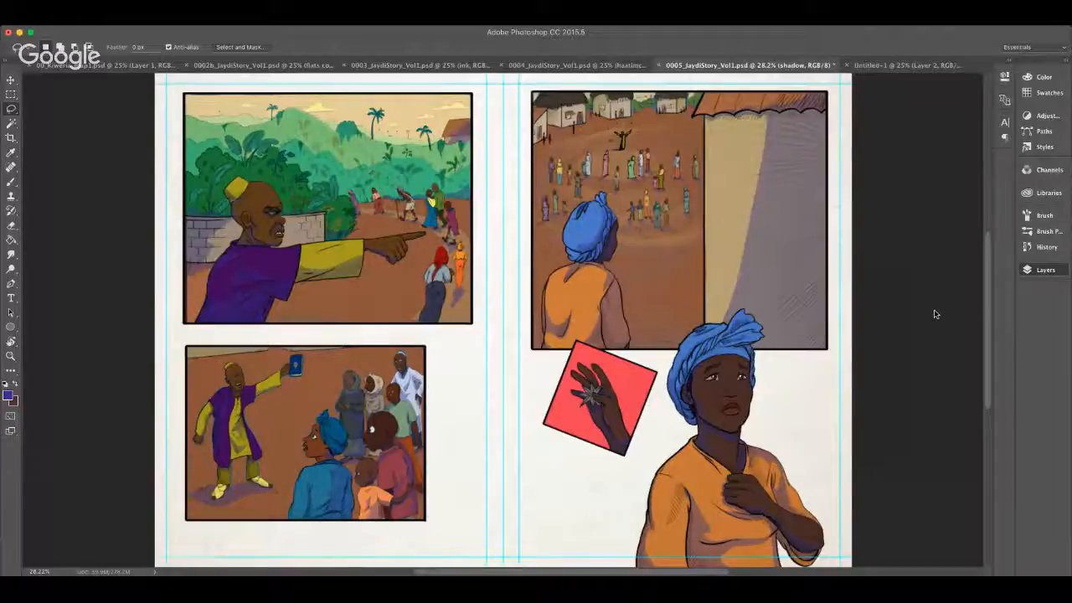
# Step: Preview the shadow layer at 100% opacity and set it back to 30%
pyautogui.press('0')
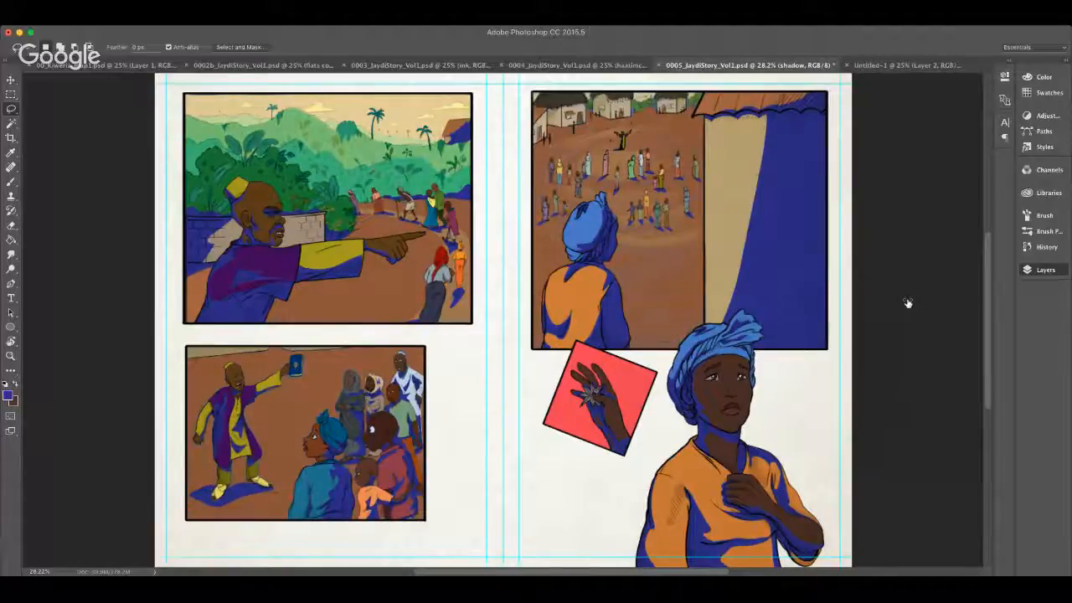
pyautogui.press('3')
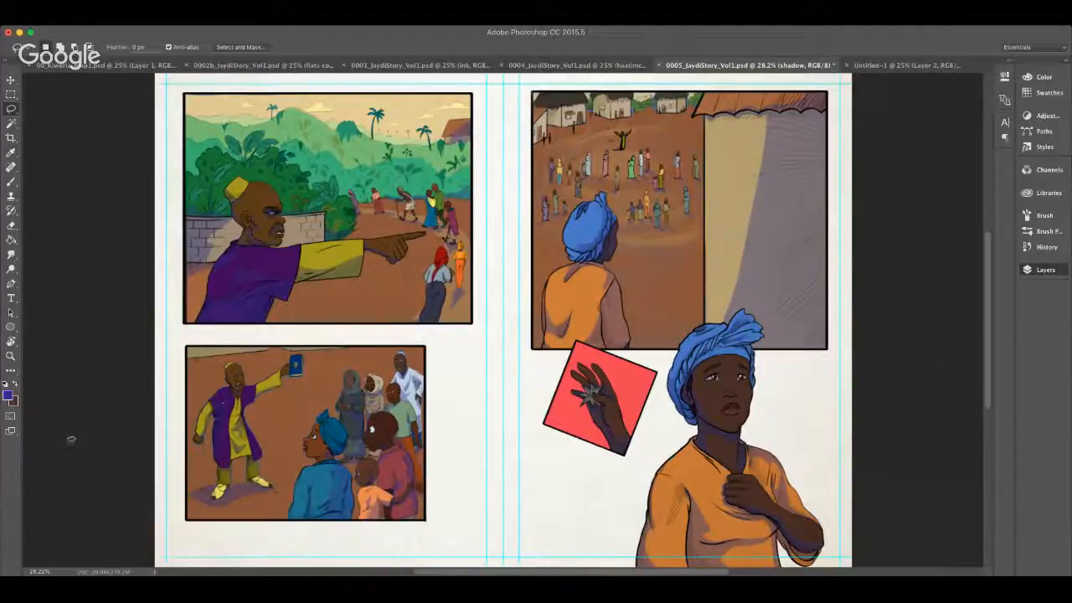
# Step: Lasso a shadow shape along the back of the shouting man's yellow cap and head in the lower-left comic panel
pyautogui.click(10, 355)
pyautogui.moveTo(240, 389); pyautogui.dragTo(311, 391)
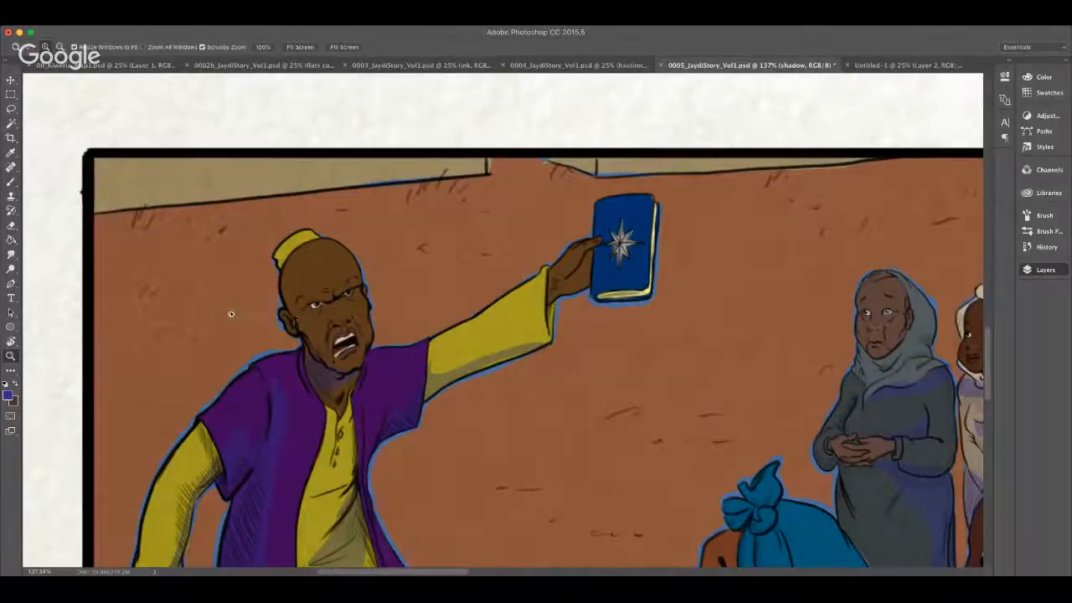
pyautogui.click(11, 181)
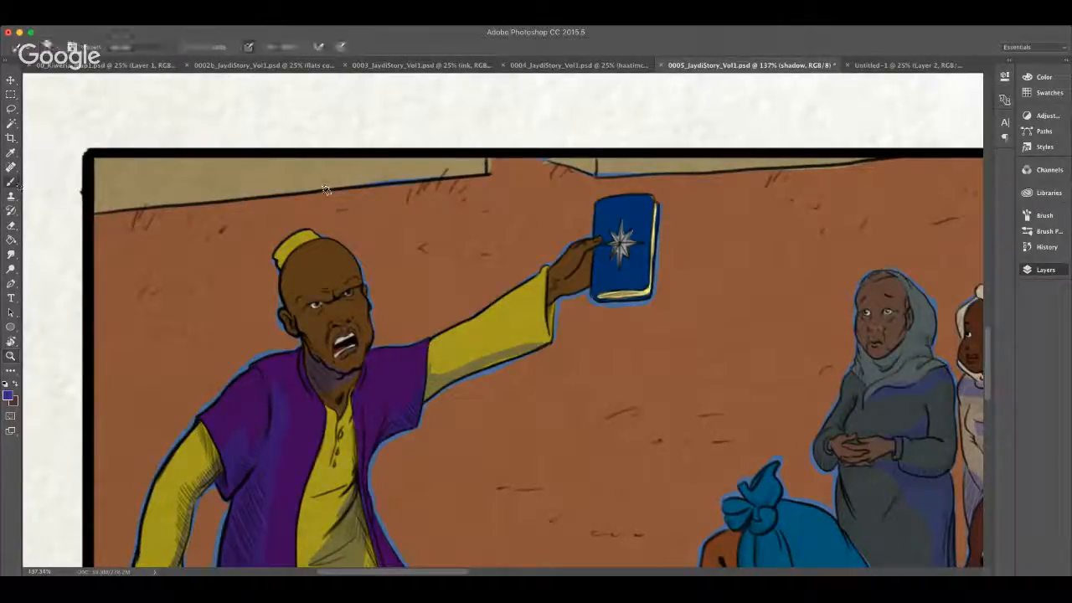
pyautogui.click(11, 109)
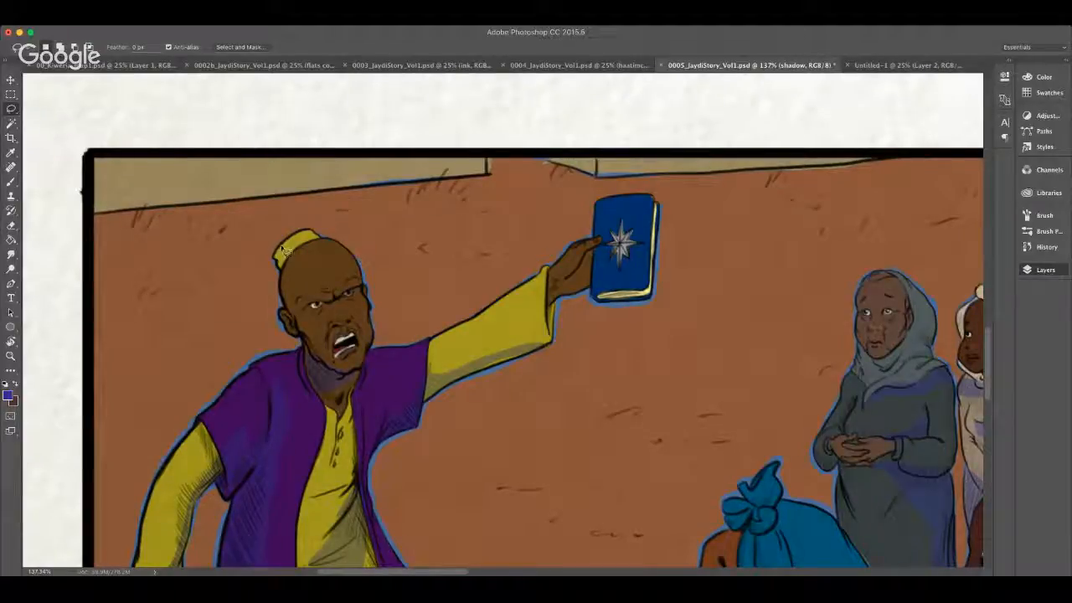
pyautogui.moveTo(306, 250)
pyautogui.mouseDown()
pyautogui.moveTo(293, 270)
pyautogui.moveTo(293, 339)
pyautogui.mouseUp()
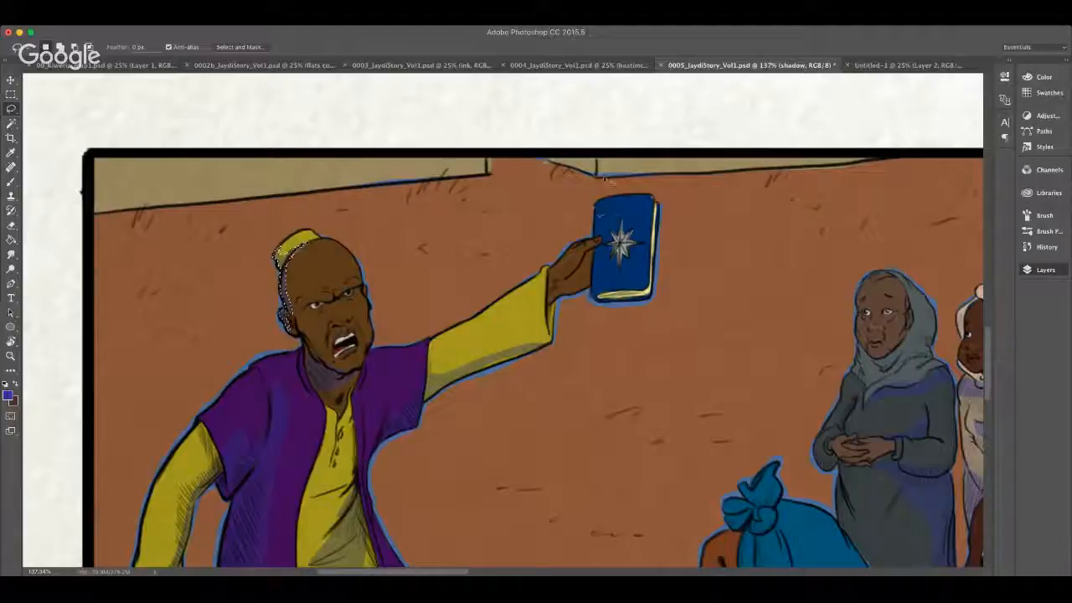
# Step: Lasso the gap between the two walls at the panel's upper edge, fill it with the blue shadow colour and deselect
pyautogui.moveTo(599, 156)
pyautogui.mouseDown()
pyautogui.moveTo(494, 158)
pyautogui.moveTo(593, 182)
pyautogui.moveTo(601, 157)
pyautogui.mouseUp()
pyautogui.hotkey('alt', 'BackSpace')
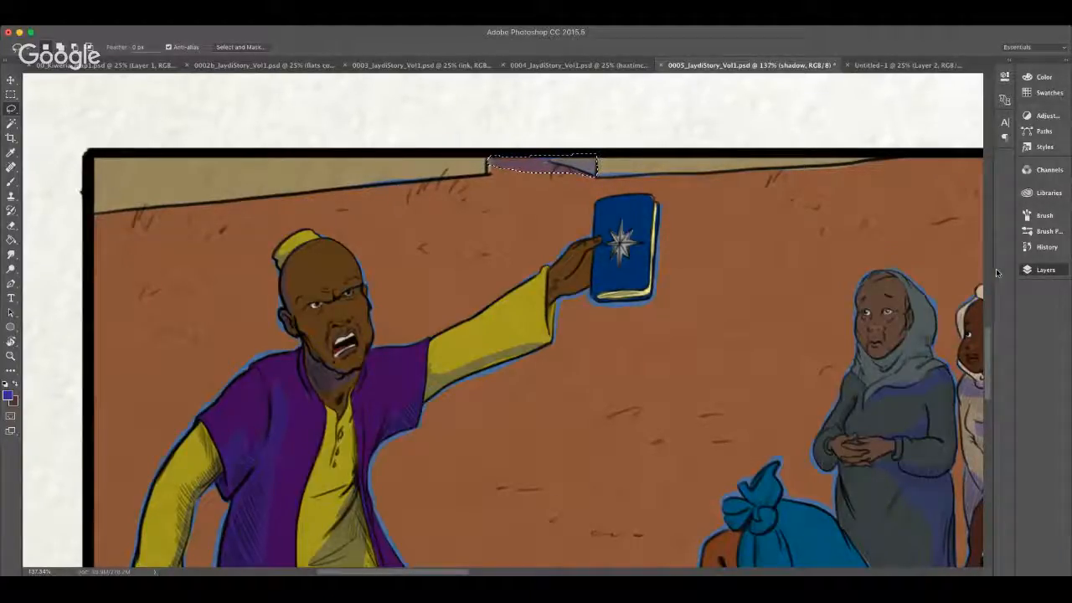
pyautogui.press('super+d')
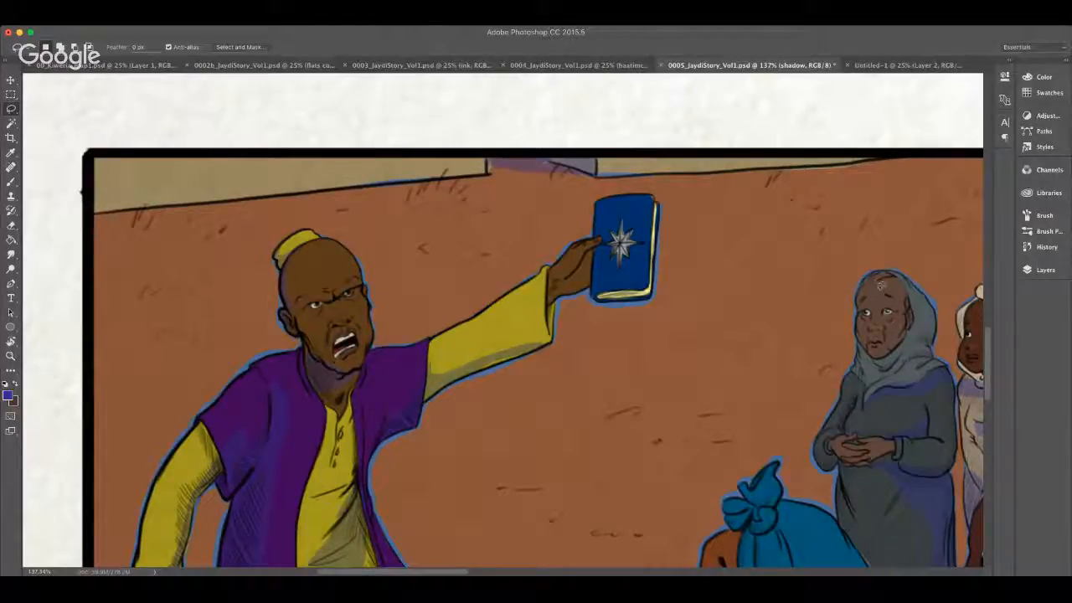
# Step: Lasso shadow shapes on the older woman's gray headscarf, beside her face and along the folds under her chin
pyautogui.moveTo(895, 280)
pyautogui.mouseDown()
pyautogui.moveTo(908, 333)
pyautogui.moveTo(885, 362)
pyautogui.moveTo(911, 340)
pyautogui.moveTo(913, 285)
pyautogui.mouseUp()
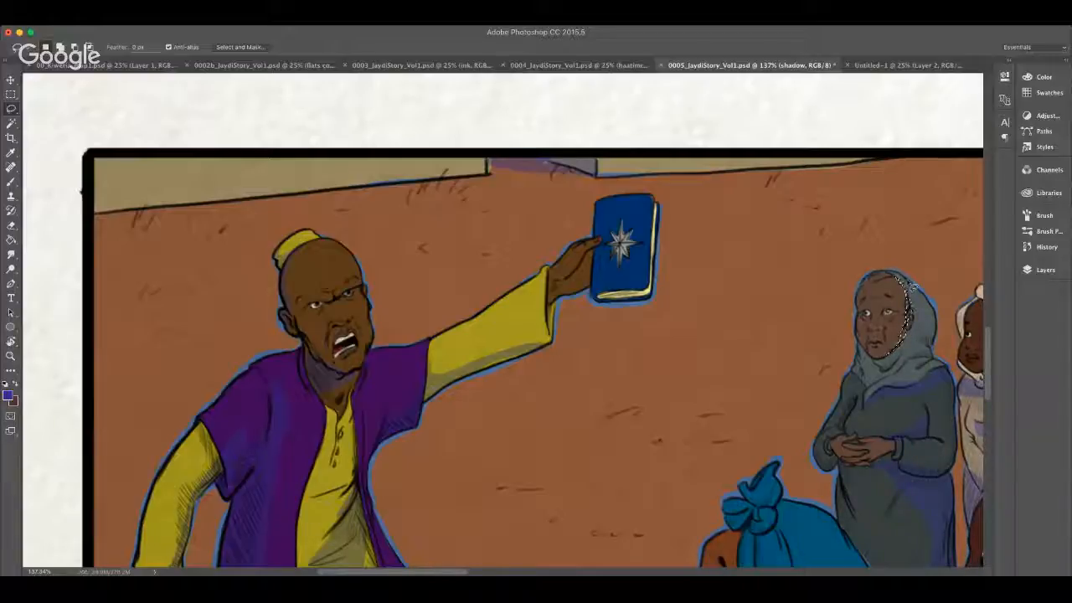
pyautogui.hotkey('ctrl', 'd')
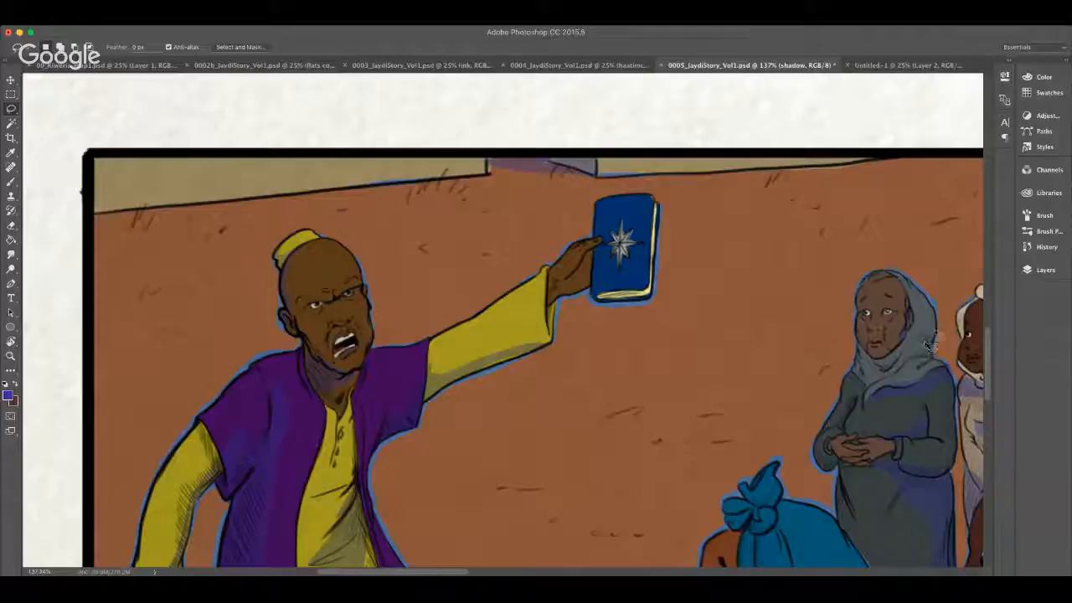
pyautogui.moveTo(935, 332)
pyautogui.mouseDown()
pyautogui.moveTo(911, 369)
pyautogui.moveTo(888, 381)
pyautogui.moveTo(930, 361)
pyautogui.moveTo(937, 335)
pyautogui.mouseUp()
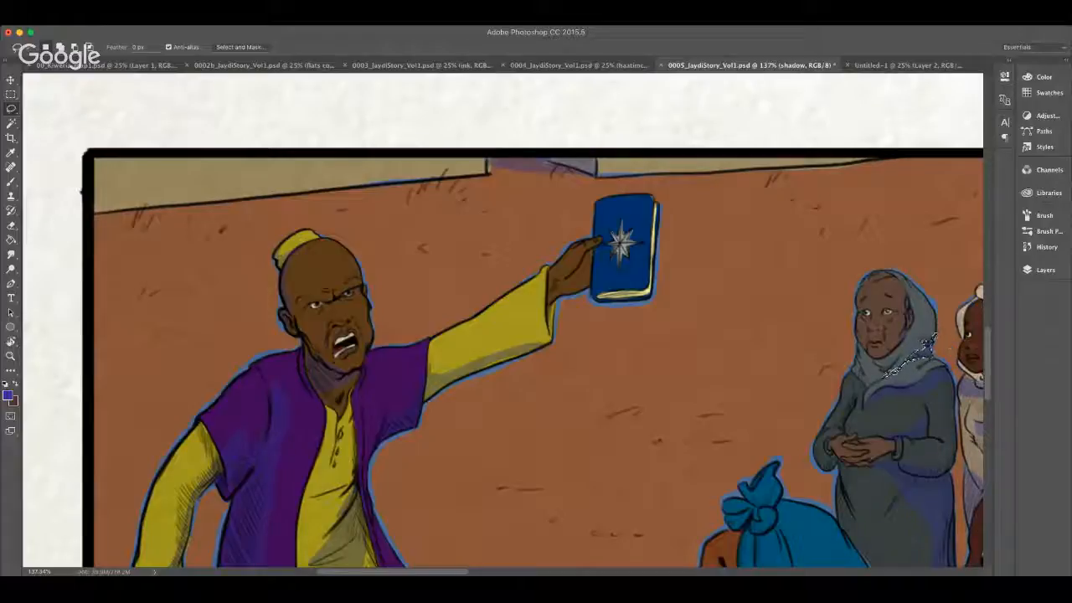
pyautogui.moveTo(873, 368); pyautogui.dragTo(863, 368)
pyautogui.click(895, 416)
# Step: Add shadow shapes under the older woman's sleeve cuff and along the robe folds below her clasped hands
pyautogui.moveTo(885, 369)
pyautogui.mouseDown()
pyautogui.moveTo(911, 359)
pyautogui.moveTo(852, 399)
pyautogui.moveTo(860, 405)
pyautogui.moveTo(837, 427)
pyautogui.moveTo(844, 436)
pyautogui.moveTo(874, 410)
pyautogui.moveTo(826, 456)
pyautogui.moveTo(841, 460)
pyautogui.moveTo(821, 464)
pyautogui.moveTo(839, 469)
pyautogui.moveTo(847, 487)
pyautogui.moveTo(847, 473)
pyautogui.moveTo(861, 474)
pyautogui.moveTo(835, 472)
pyautogui.mouseUp()
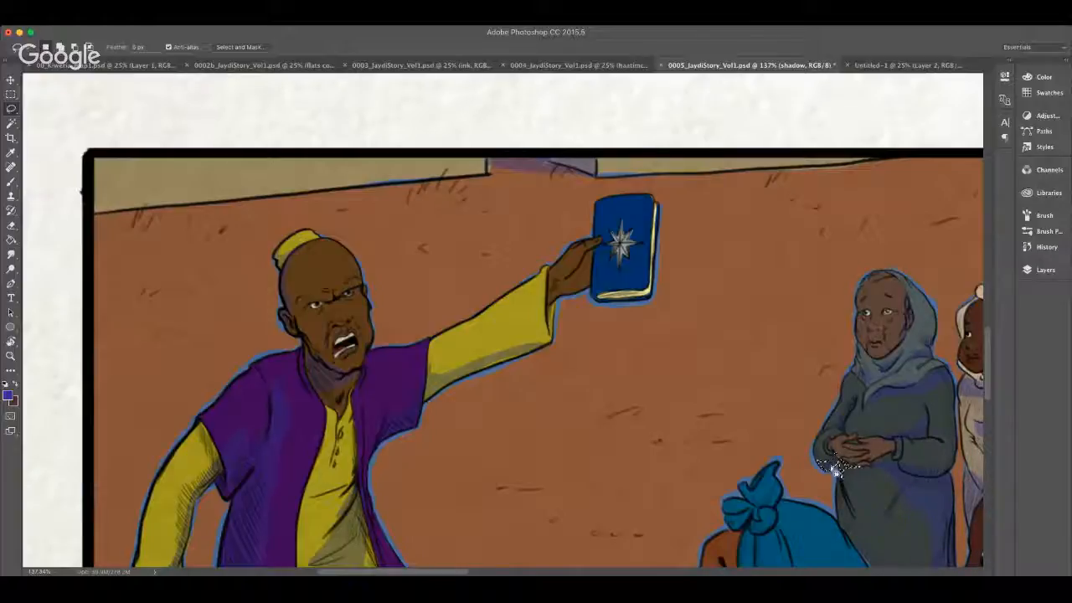
pyautogui.scroll(-3, 985, 366)
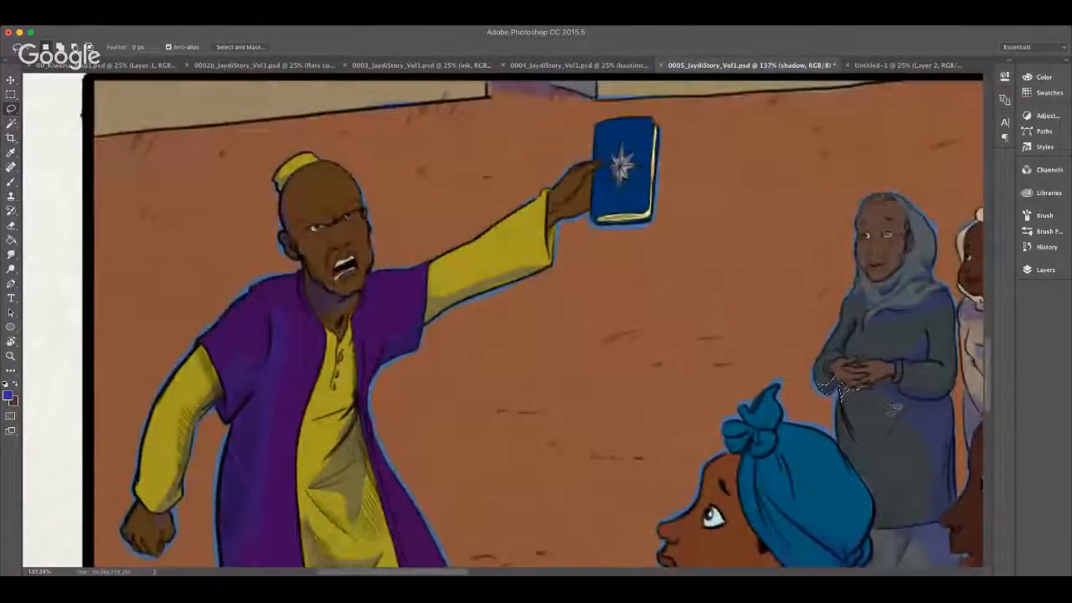
pyautogui.moveTo(894, 392)
pyautogui.mouseDown()
pyautogui.moveTo(876, 440)
pyautogui.moveTo(917, 419)
pyautogui.moveTo(932, 428)
pyautogui.moveTo(911, 415)
pyautogui.moveTo(893, 434)
pyautogui.moveTo(890, 419)
pyautogui.mouseUp()
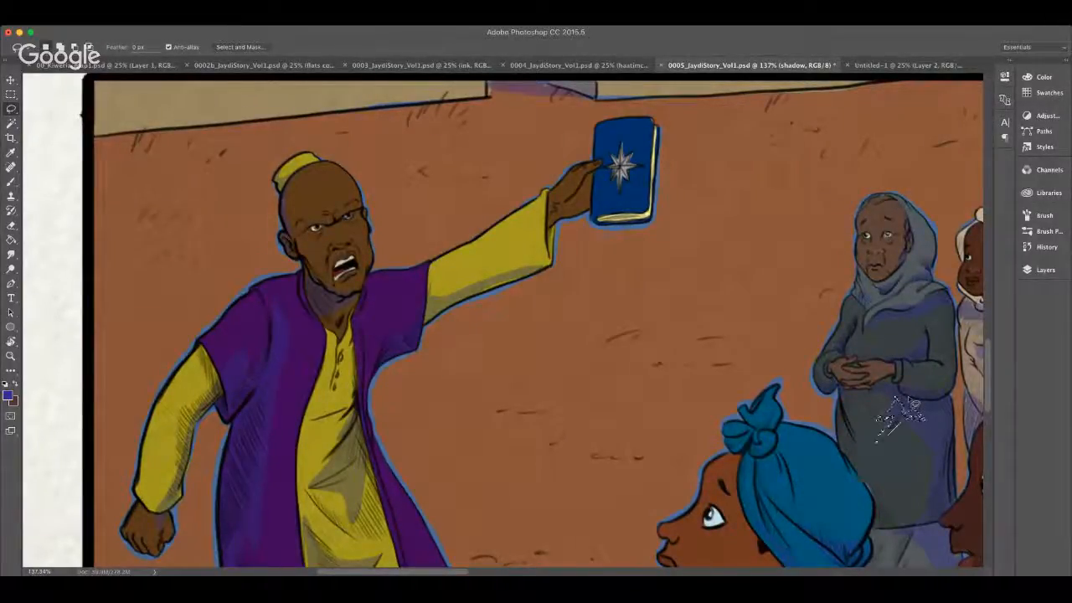
pyautogui.press('Delete')
pyautogui.hotkey('ctrl', 'd')
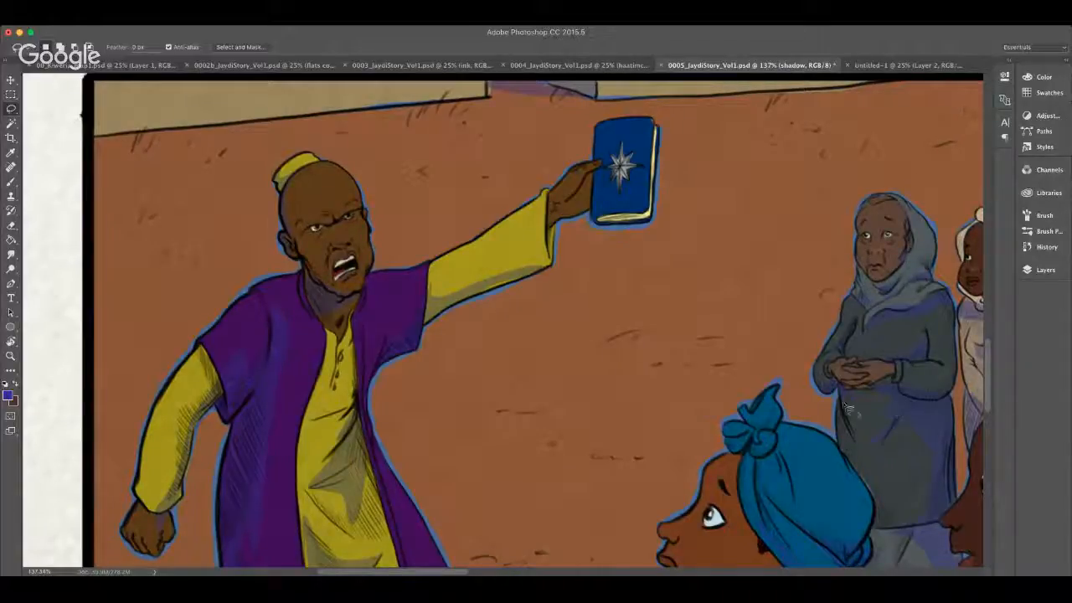
# Step: Lasso a narrow shadow strip down the front edge of the older woman's gray robe and deselect
pyautogui.moveTo(844, 391)
pyautogui.mouseDown()
pyautogui.moveTo(859, 471)
pyautogui.moveTo(850, 459)
pyautogui.mouseUp()
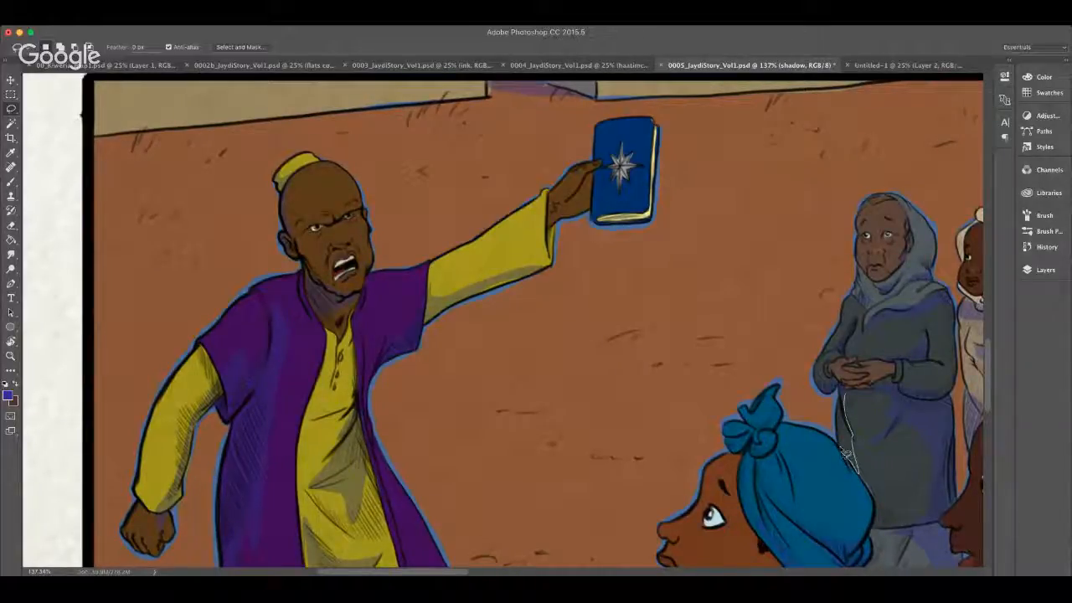
pyautogui.moveTo(848, 453); pyautogui.dragTo(841, 392)
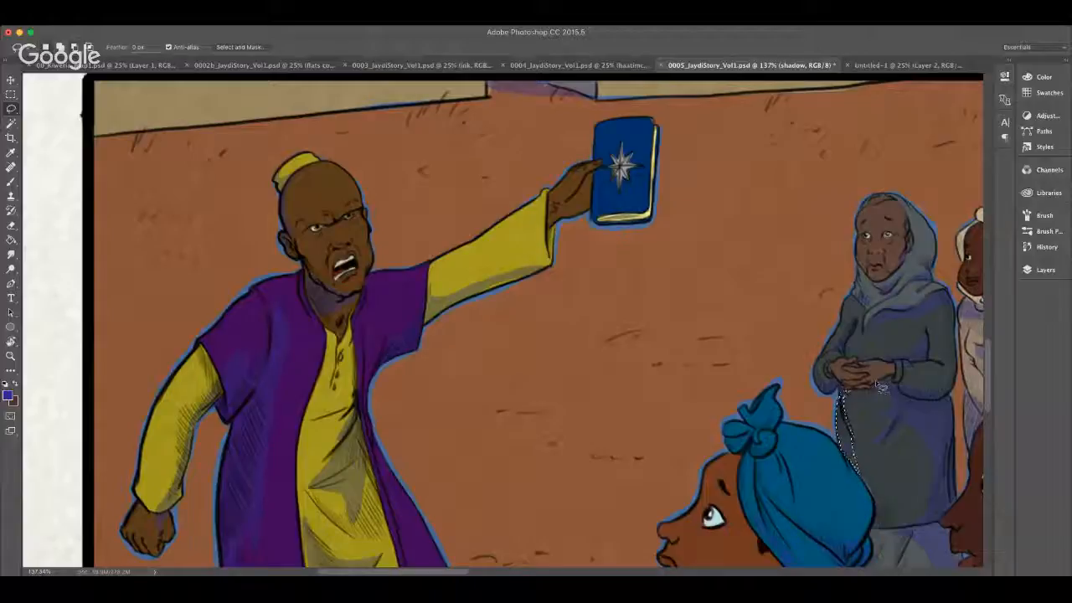
pyautogui.hotkey('ctrl', 'd')
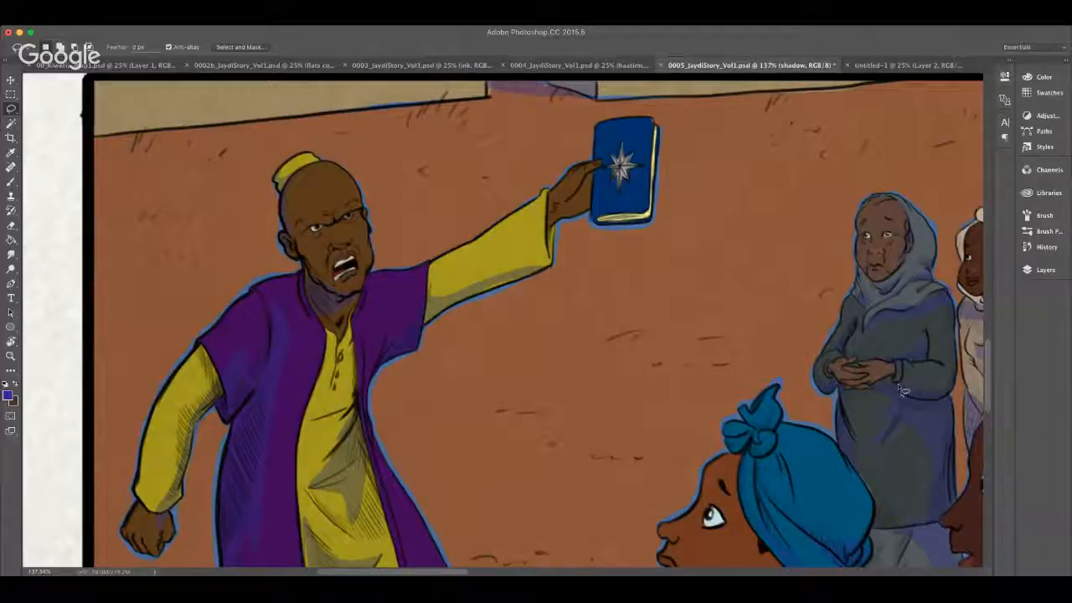
# Step: Add small blue shadows beneath the older woman's hands, at her sleeve cuff and along her fingers
pyautogui.moveTo(895, 379); pyautogui.dragTo(896, 382)
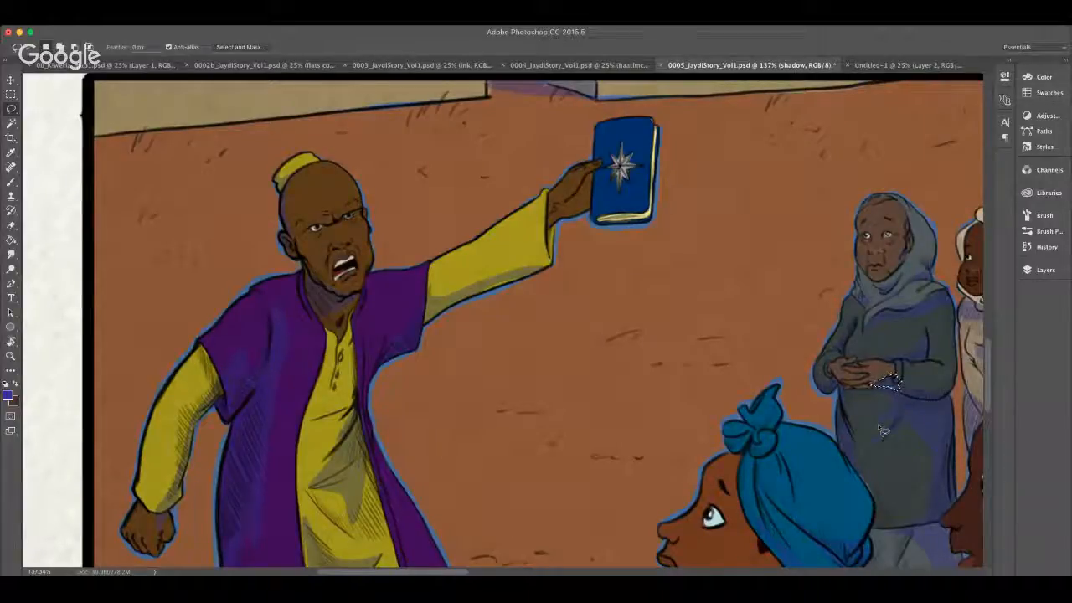
pyautogui.click(879, 394)
pyautogui.moveTo(876, 390); pyautogui.dragTo(853, 395)
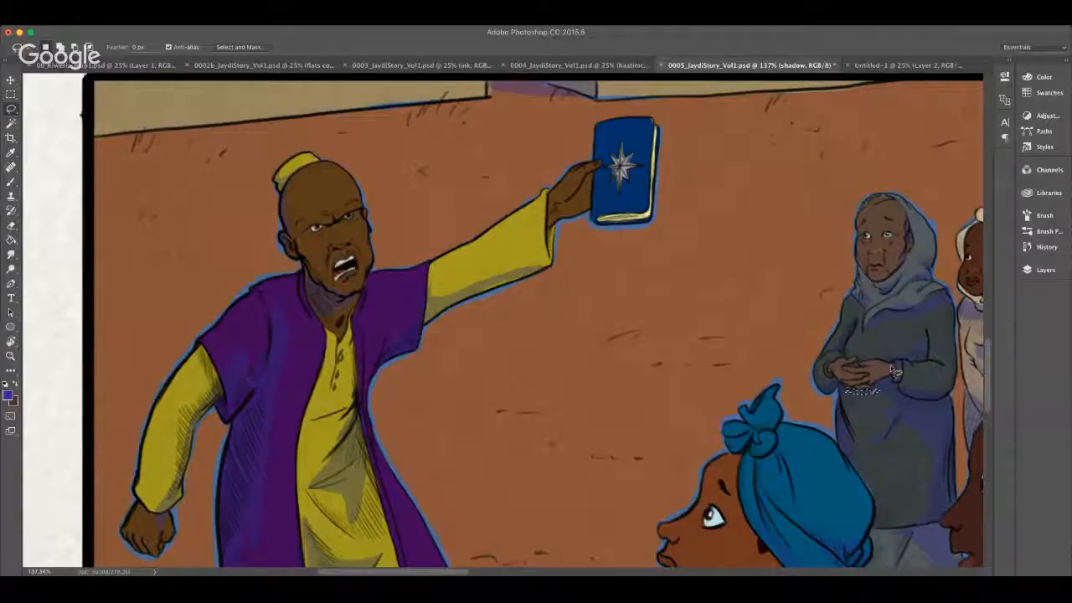
pyautogui.moveTo(893, 373)
pyautogui.mouseDown()
pyautogui.moveTo(876, 387)
pyautogui.moveTo(902, 369)
pyautogui.moveTo(894, 365)
pyautogui.moveTo(875, 389)
pyautogui.moveTo(888, 386)
pyautogui.mouseUp()
pyautogui.hotkey('alt', 'BackSpace')
pyautogui.press('super+d')
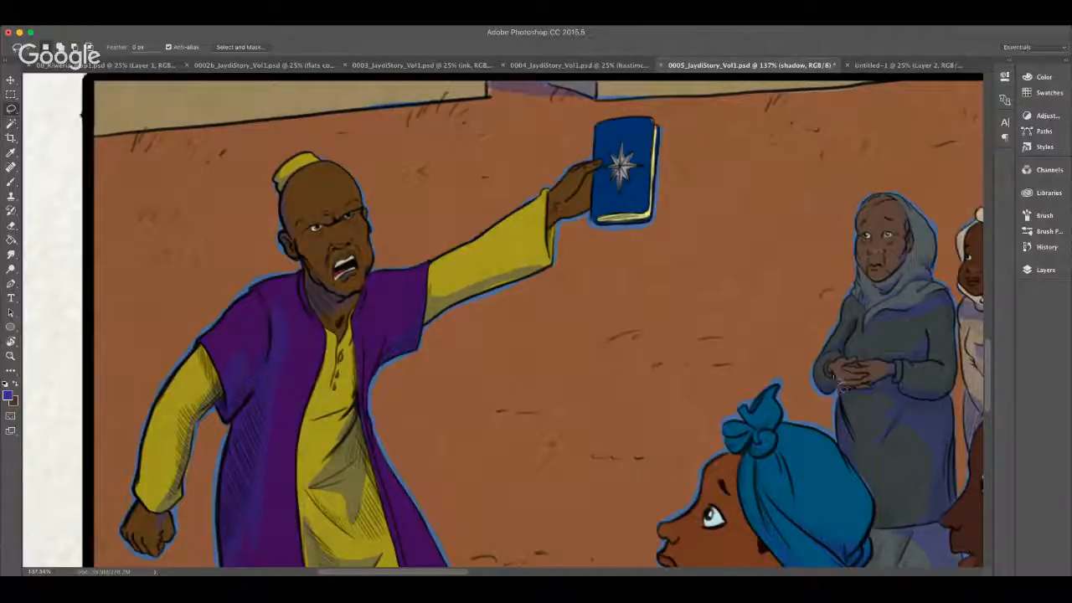
pyautogui.moveTo(827, 373); pyautogui.dragTo(846, 386)
# Step: Lasso shadow areas on the man's raised yellow sleeve beside the purple armhole and along the side of his face
pyautogui.moveTo(989, 391); pyautogui.dragTo(988, 400)
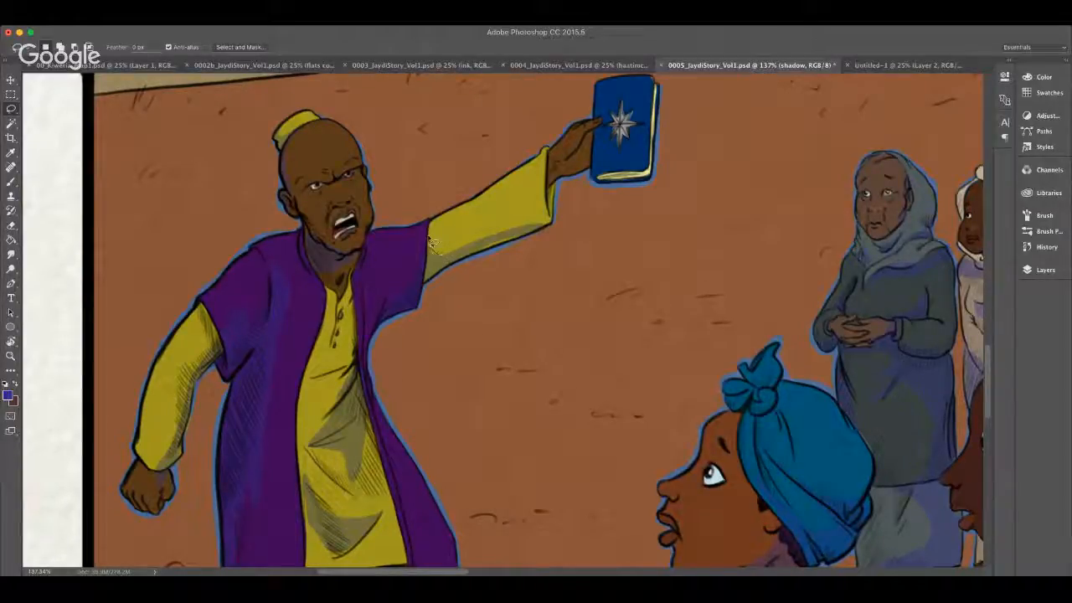
pyautogui.moveTo(429, 221)
pyautogui.mouseDown()
pyautogui.moveTo(430, 258)
pyautogui.moveTo(450, 261)
pyautogui.mouseUp()
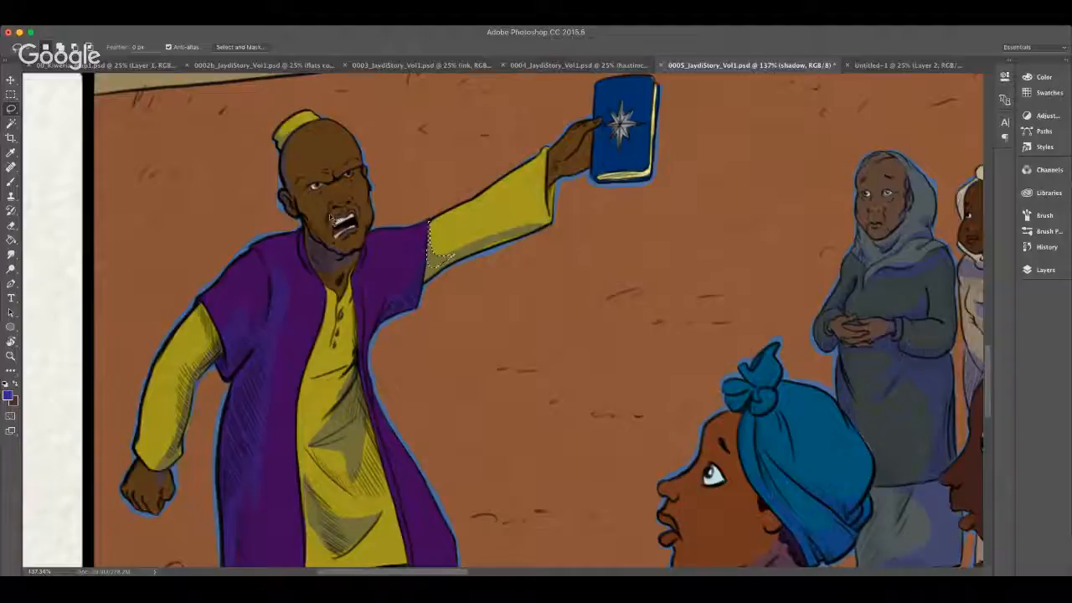
pyautogui.moveTo(299, 201)
pyautogui.mouseDown()
pyautogui.moveTo(322, 238)
pyautogui.moveTo(314, 270)
pyautogui.moveTo(298, 194)
pyautogui.mouseUp()
pyautogui.hotkey('ctrl', 'd')
# Step: Fill shadow shapes around the shouting man's eyes and near his ear with the blue shadow colour
pyautogui.moveTo(330, 188)
pyautogui.mouseDown()
pyautogui.moveTo(369, 172)
pyautogui.moveTo(305, 191)
pyautogui.mouseUp()
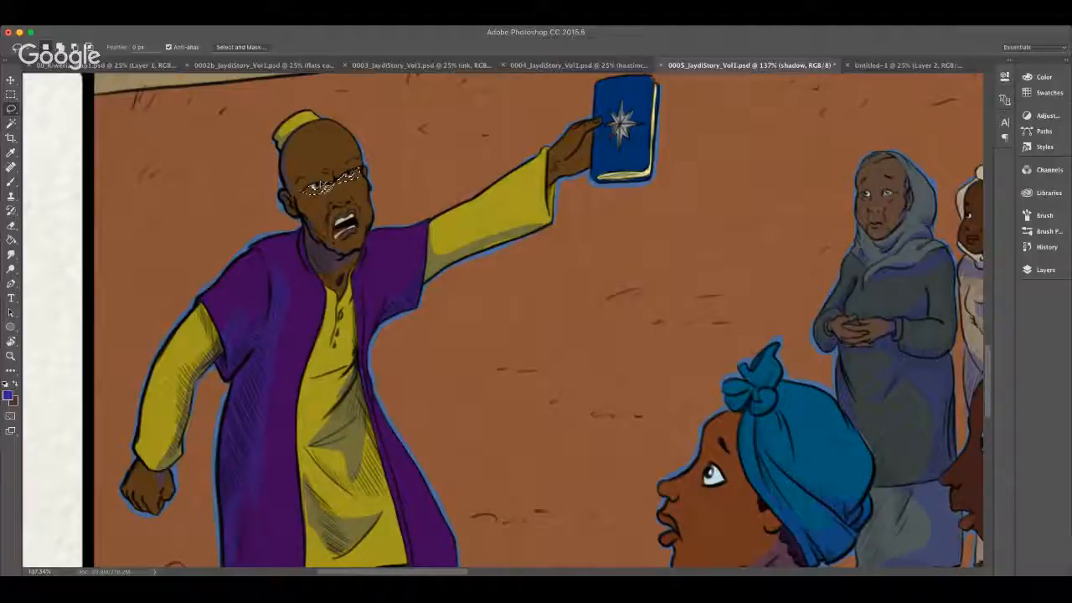
pyautogui.hotkey('ctrl', 'd')
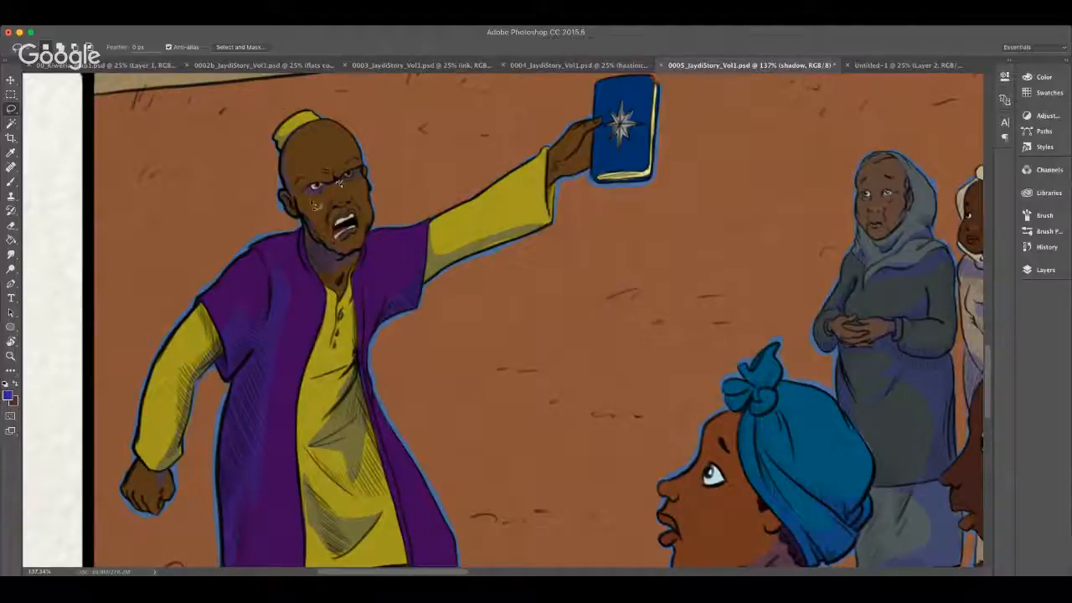
pyautogui.moveTo(290, 179)
pyautogui.mouseDown()
pyautogui.moveTo(304, 219)
pyautogui.moveTo(285, 183)
pyautogui.mouseUp()
pyautogui.hotkey('alt', 'BackSpace')
pyautogui.hotkey('ctrl', 'd')
# Step: Lasso shadow shapes on the shouting man's cheek and around his upper lip, and deselect
pyautogui.moveTo(308, 198)
pyautogui.mouseDown()
pyautogui.moveTo(303, 225)
pyautogui.moveTo(323, 243)
pyautogui.moveTo(298, 195)
pyautogui.mouseUp()
pyautogui.moveTo(341, 215)
pyautogui.mouseDown()
pyautogui.moveTo(335, 208)
pyautogui.moveTo(327, 223)
pyautogui.moveTo(334, 238)
pyautogui.moveTo(345, 225)
pyautogui.moveTo(333, 211)
pyautogui.mouseUp()
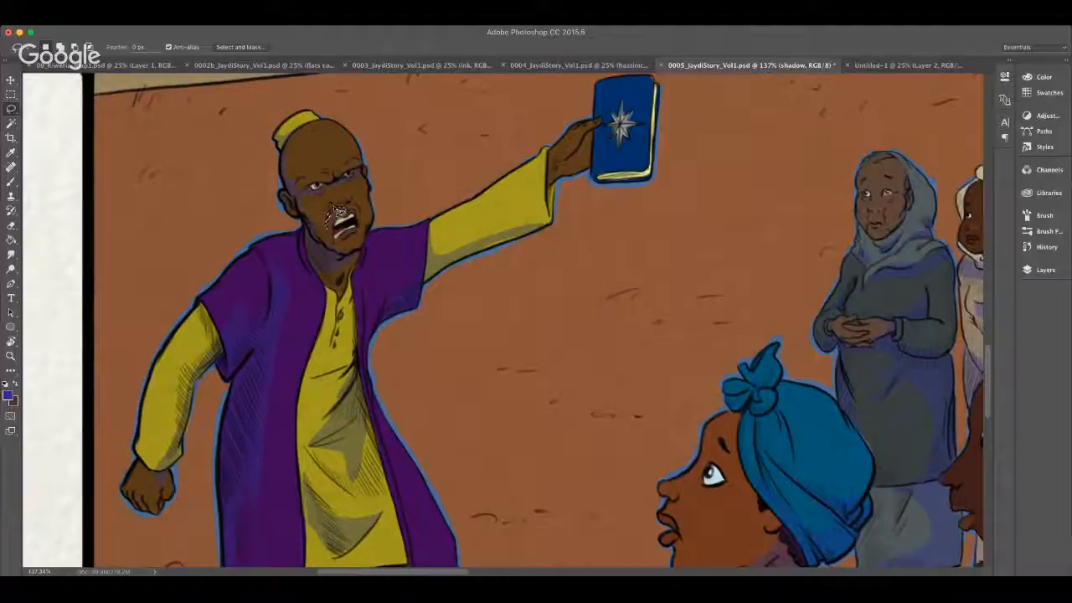
pyautogui.press('super+d')
# Step: Shade the lower part of the man's raised hand and wrist beside the blue book
pyautogui.moveTo(563, 182)
pyautogui.mouseDown()
pyautogui.moveTo(593, 174)
pyautogui.moveTo(601, 134)
pyautogui.moveTo(553, 164)
pyautogui.mouseUp()
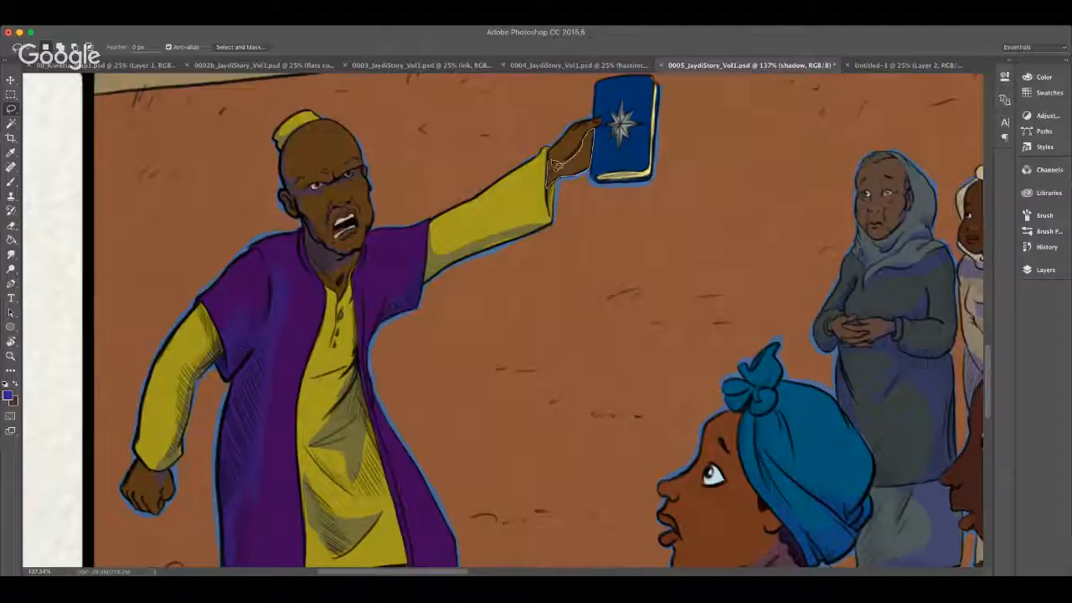
pyautogui.press('super+d')
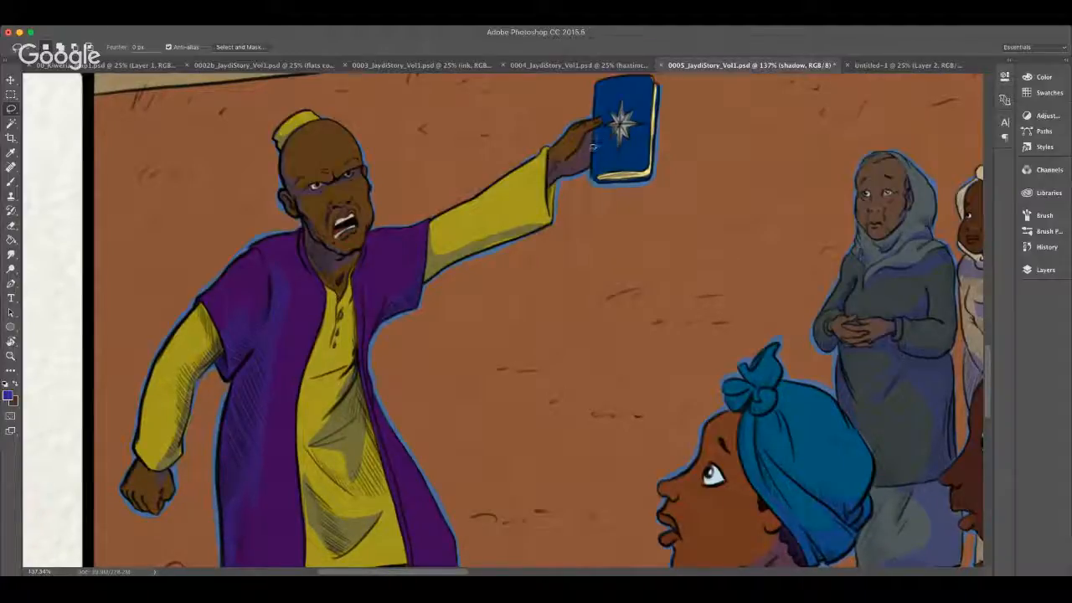
pyautogui.moveTo(597, 144)
pyautogui.mouseDown()
pyautogui.moveTo(562, 167)
pyautogui.moveTo(574, 170)
pyautogui.moveTo(600, 160)
pyautogui.mouseUp()
# Step: Add shadow shapes to the man's lowered fist and to the skin at his open collar
pyautogui.moveTo(141, 463)
pyautogui.mouseDown()
pyautogui.moveTo(134, 509)
pyautogui.moveTo(127, 491)
pyautogui.moveTo(140, 478)
pyautogui.moveTo(172, 480)
pyautogui.moveTo(140, 459)
pyautogui.mouseUp()
pyautogui.hotkey('ctrl', 'd')
pyautogui.moveTo(150, 479)
pyautogui.mouseDown()
pyautogui.moveTo(132, 497)
pyautogui.moveTo(156, 517)
pyautogui.moveTo(122, 499)
pyautogui.moveTo(127, 482)
pyautogui.moveTo(144, 471)
pyautogui.moveTo(150, 479)
pyautogui.mouseUp()
pyautogui.click(322, 278)
pyautogui.moveTo(322, 278); pyautogui.dragTo(340, 309)
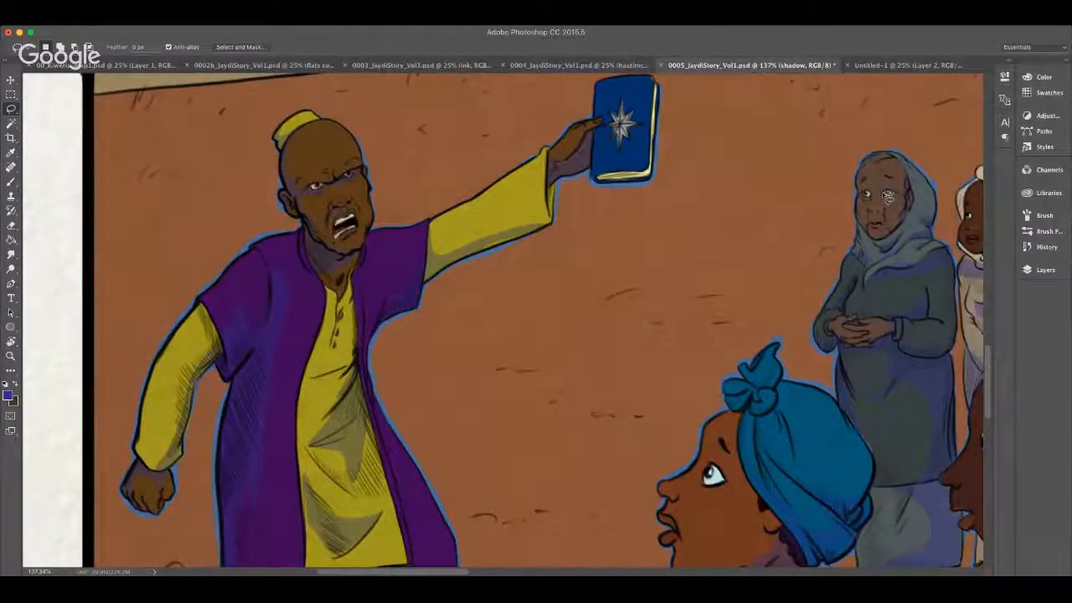
# Step: Lasso small shadow shapes around both of the older woman's eyes
pyautogui.moveTo(888, 195); pyautogui.dragTo(879, 208)
pyautogui.press('Delete')
pyautogui.moveTo(863, 195); pyautogui.dragTo(862, 196)
# Step: Add shadows along the edge of the older woman's face and forehead beneath her headscarf
pyautogui.moveTo(895, 238)
pyautogui.mouseDown()
pyautogui.moveTo(868, 236)
pyautogui.moveTo(888, 248)
pyautogui.moveTo(917, 206)
pyautogui.moveTo(908, 200)
pyautogui.mouseUp()
pyautogui.click(921, 241)
pyautogui.moveTo(908, 182)
pyautogui.mouseDown()
pyautogui.moveTo(911, 194)
pyautogui.moveTo(911, 183)
pyautogui.mouseUp()
pyautogui.moveTo(880, 156); pyautogui.dragTo(869, 157)
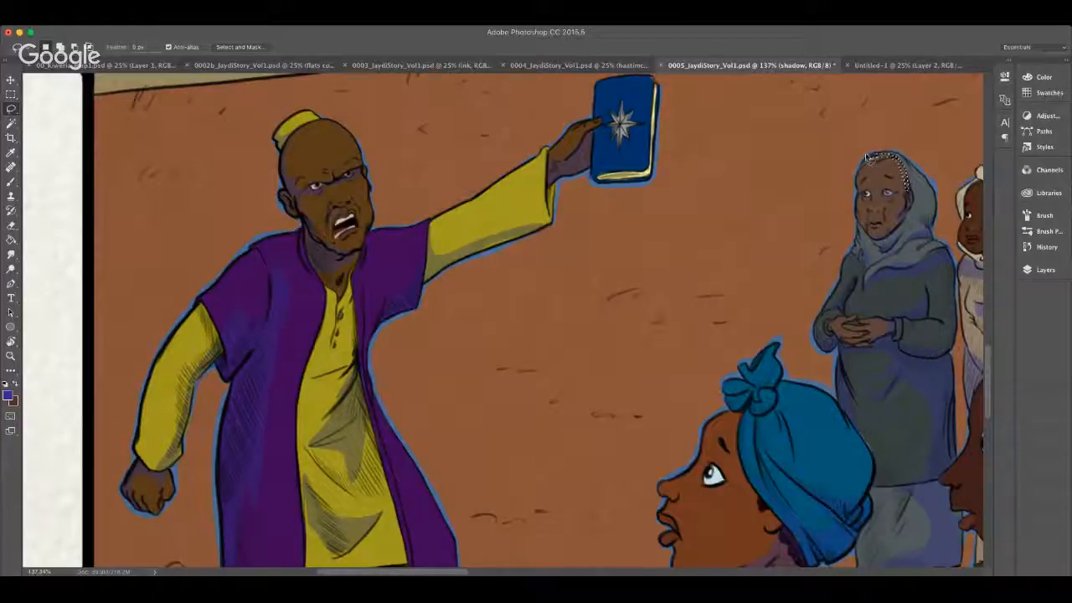
pyautogui.click(917, 201)
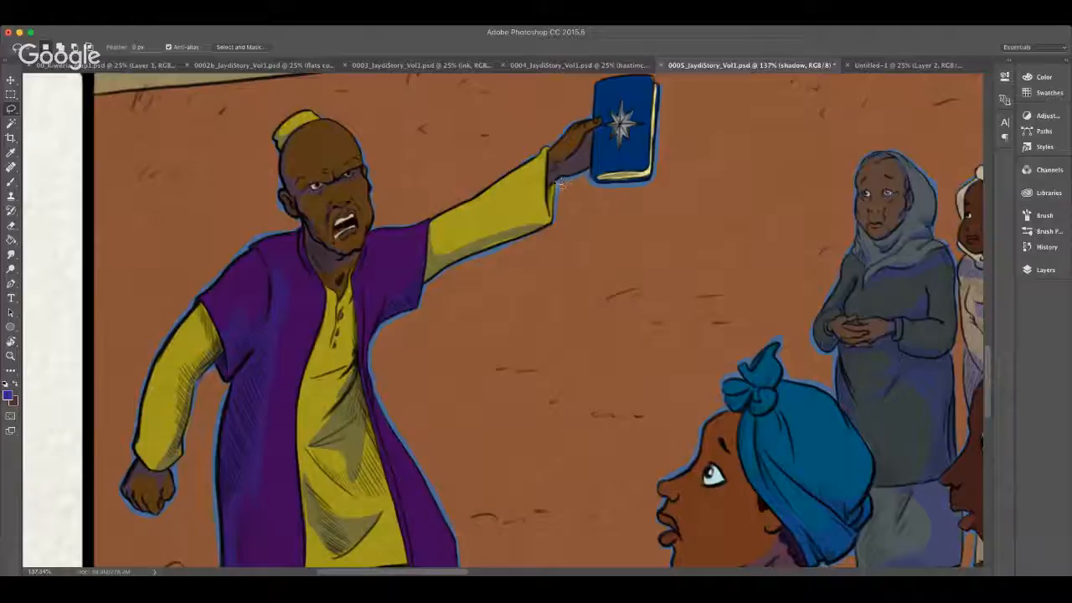
# Step: Lasso a further shadow along the underside of the man's raised wrist, deselect and save the document
pyautogui.moveTo(557, 180)
pyautogui.mouseDown()
pyautogui.moveTo(591, 172)
pyautogui.moveTo(552, 184)
pyautogui.moveTo(587, 167)
pyautogui.moveTo(580, 174)
pyautogui.mouseUp()
pyautogui.hotkey('ctrl', 'd')
pyautogui.hotkey('ctrl', 's')
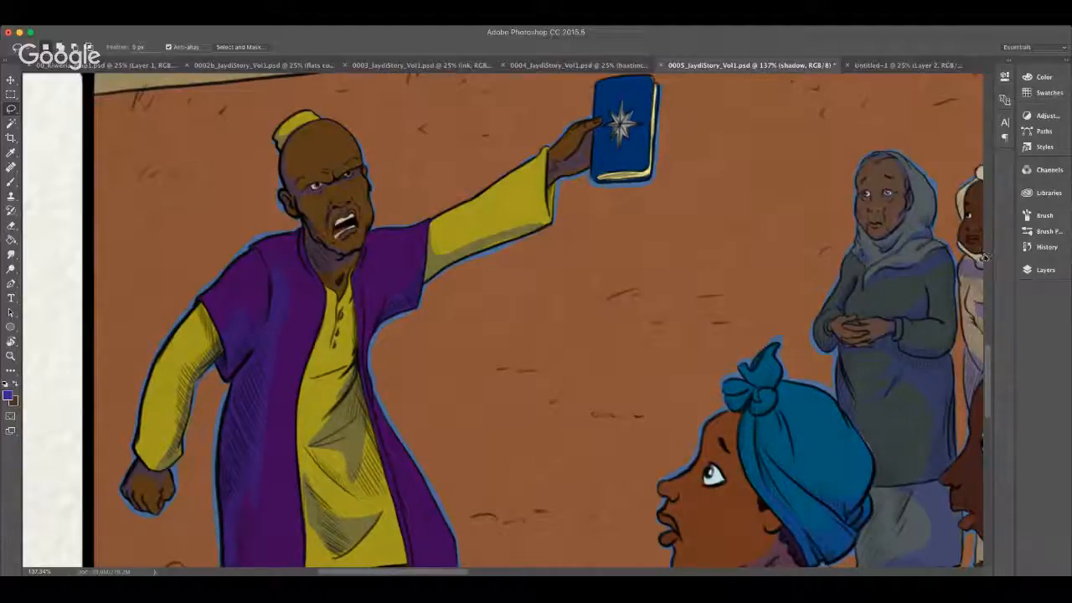
# Step: Add shadows on the blue-clad woman's face along the headwrap edge and at the back of her neckline
pyautogui.scroll(-5, 988, 386)
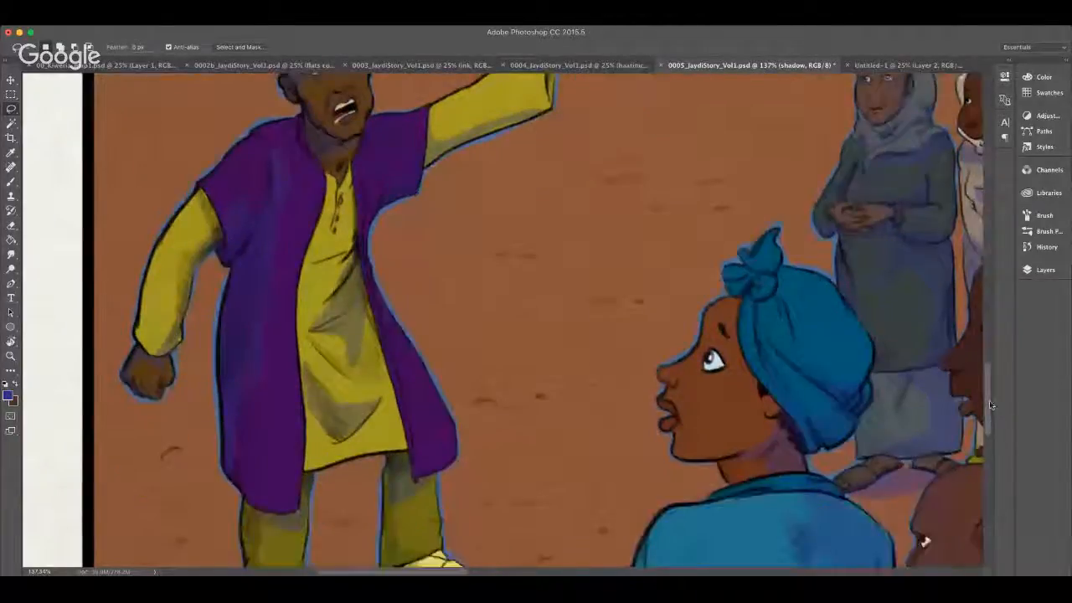
pyautogui.moveTo(744, 332); pyautogui.dragTo(771, 383)
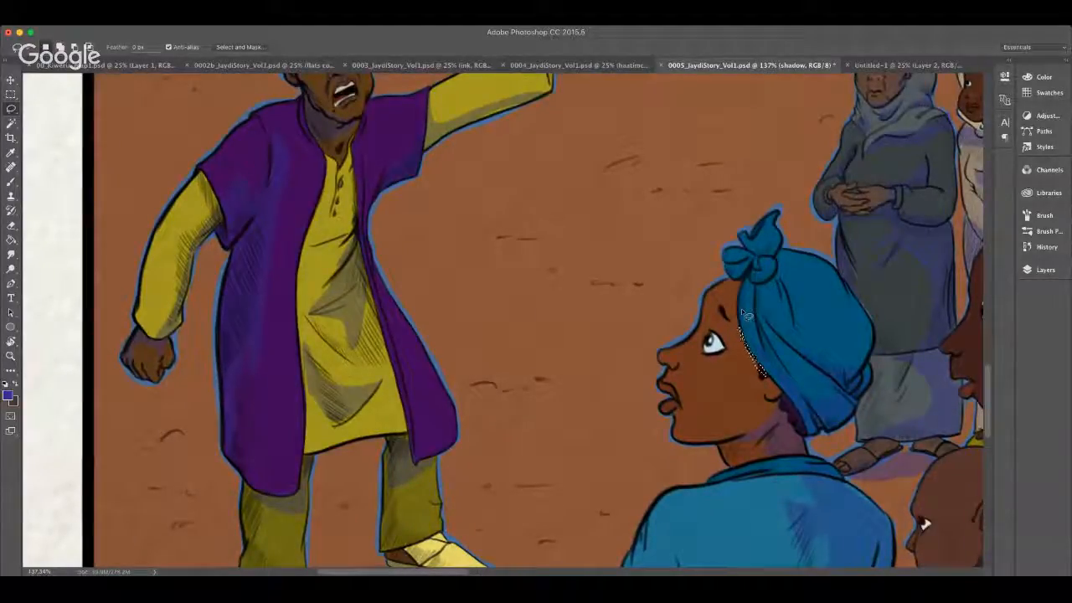
pyautogui.press('super+d')
pyautogui.moveTo(810, 467)
pyautogui.mouseDown()
pyautogui.moveTo(735, 481)
pyautogui.moveTo(817, 468)
pyautogui.mouseUp()
# Step: Lasso shadow shapes around the bald man's nose and along the grey skirt's edge beside his mouth, then deselect
pyautogui.moveTo(962, 323)
pyautogui.mouseDown()
pyautogui.moveTo(945, 349)
pyautogui.moveTo(956, 362)
pyautogui.moveTo(968, 351)
pyautogui.moveTo(964, 323)
pyautogui.mouseUp()
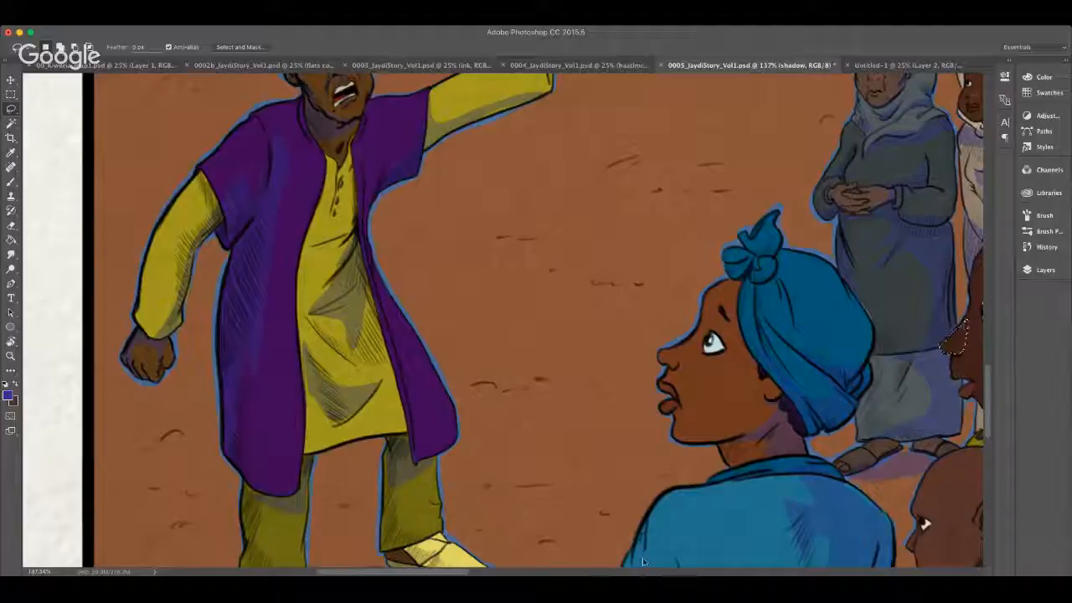
pyautogui.hscroll(5, 436, 572)
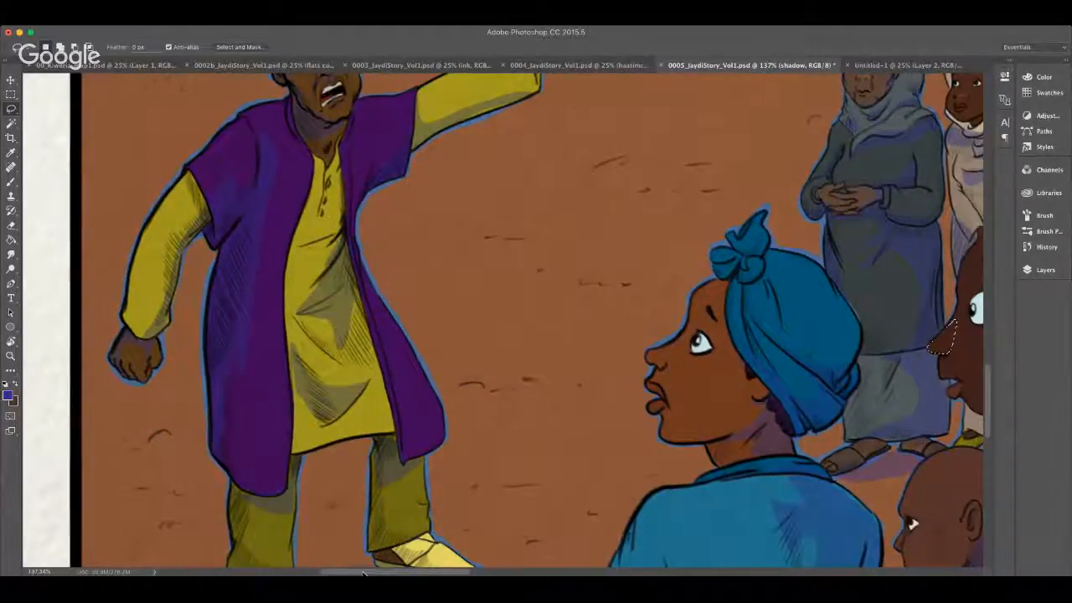
pyautogui.hscroll(2, 419, 573)
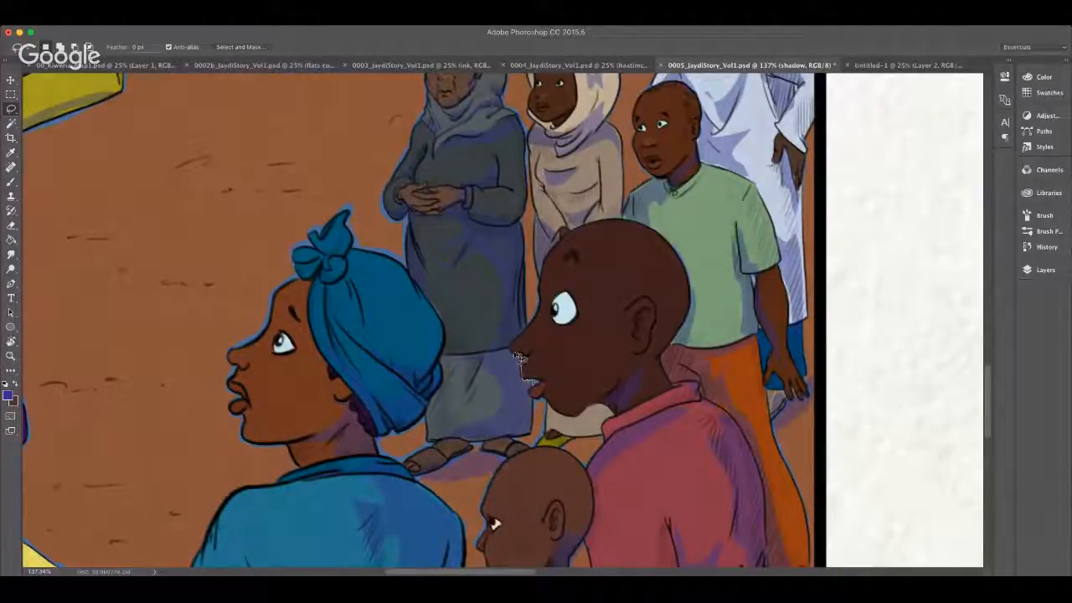
pyautogui.moveTo(512, 354)
pyautogui.mouseDown()
pyautogui.moveTo(533, 437)
pyautogui.moveTo(529, 382)
pyautogui.mouseUp()
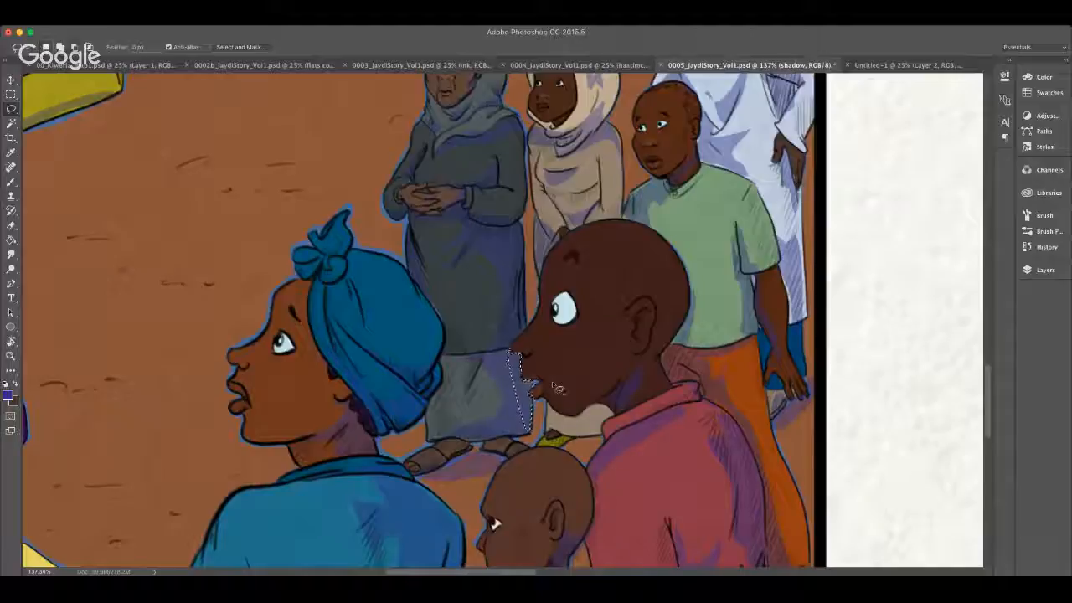
pyautogui.hotkey('ctrl', 'd')
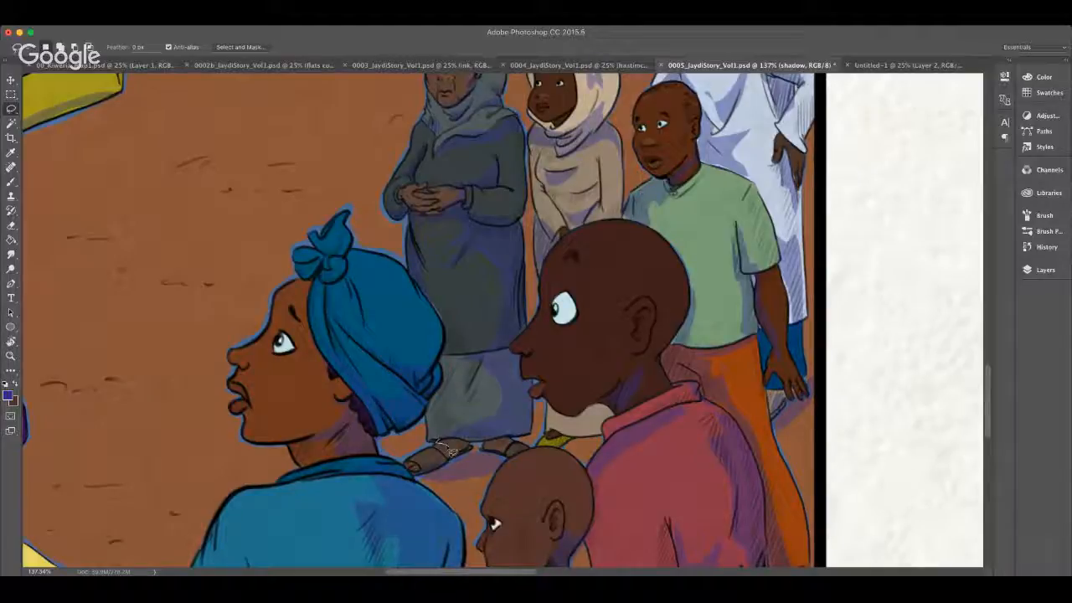
# Step: Add shadows over the grey-clad woman's feet beneath her skirt hem and on the ground between them
pyautogui.moveTo(450, 451)
pyautogui.mouseDown()
pyautogui.moveTo(482, 452)
pyautogui.moveTo(457, 439)
pyautogui.moveTo(471, 451)
pyautogui.mouseUp()
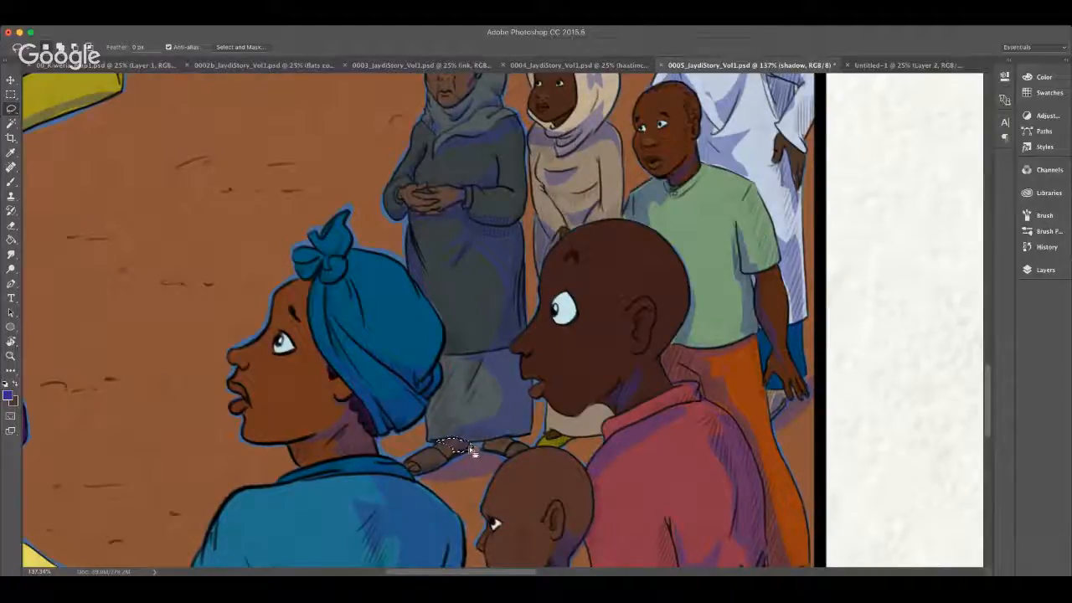
pyautogui.click(496, 457)
pyautogui.moveTo(495, 452)
pyautogui.mouseDown()
pyautogui.moveTo(529, 446)
pyautogui.moveTo(486, 446)
pyautogui.moveTo(423, 477)
pyautogui.moveTo(505, 471)
pyautogui.moveTo(513, 463)
pyautogui.moveTo(495, 451)
pyautogui.mouseUp()
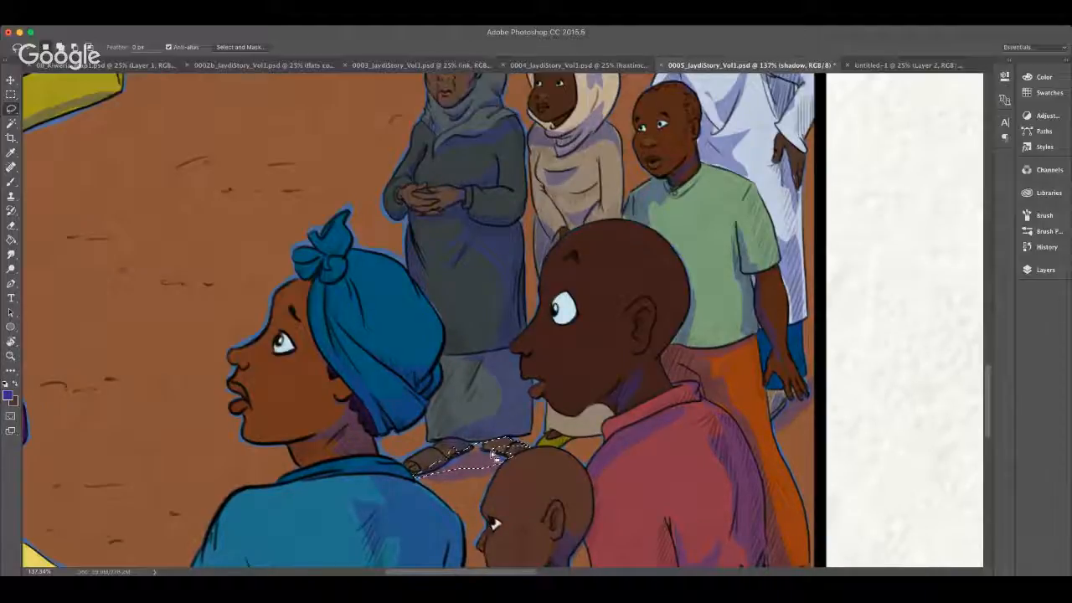
pyautogui.hotkey('alt', 'BackSpace')
pyautogui.press('super+d')
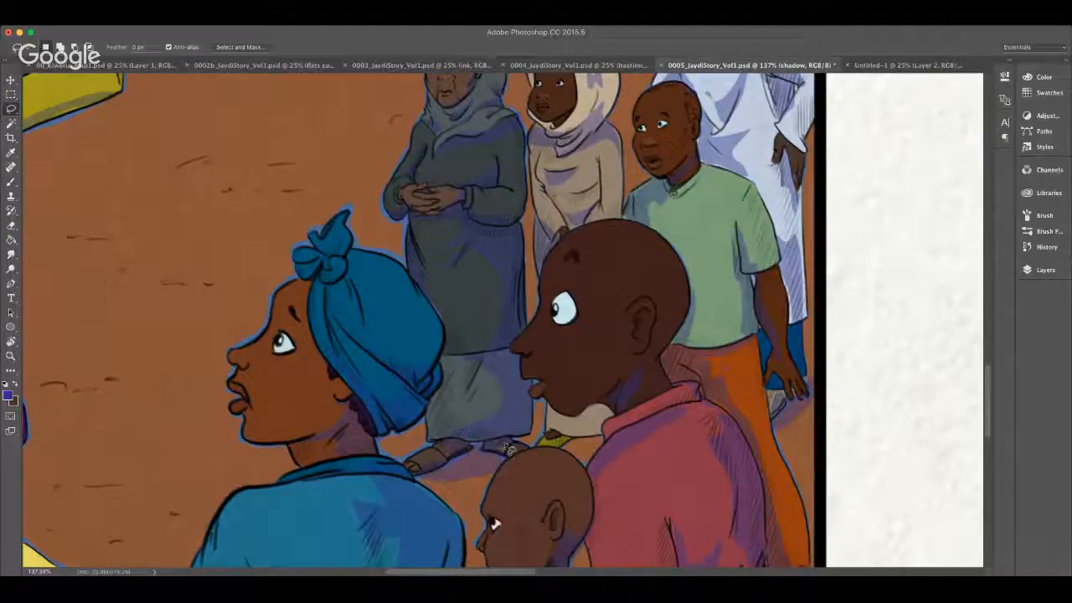
# Step: Lasso and rework the shadow patches on the grey-clad woman's foot and the ground nearest the child's head, saving the document
pyautogui.moveTo(503, 447)
pyautogui.mouseDown()
pyautogui.moveTo(519, 458)
pyautogui.moveTo(487, 459)
pyautogui.moveTo(501, 444)
pyautogui.mouseUp()
pyautogui.press('super+d')
pyautogui.moveTo(501, 474); pyautogui.dragTo(521, 456)
pyautogui.press('super+d')
pyautogui.press('super+s')
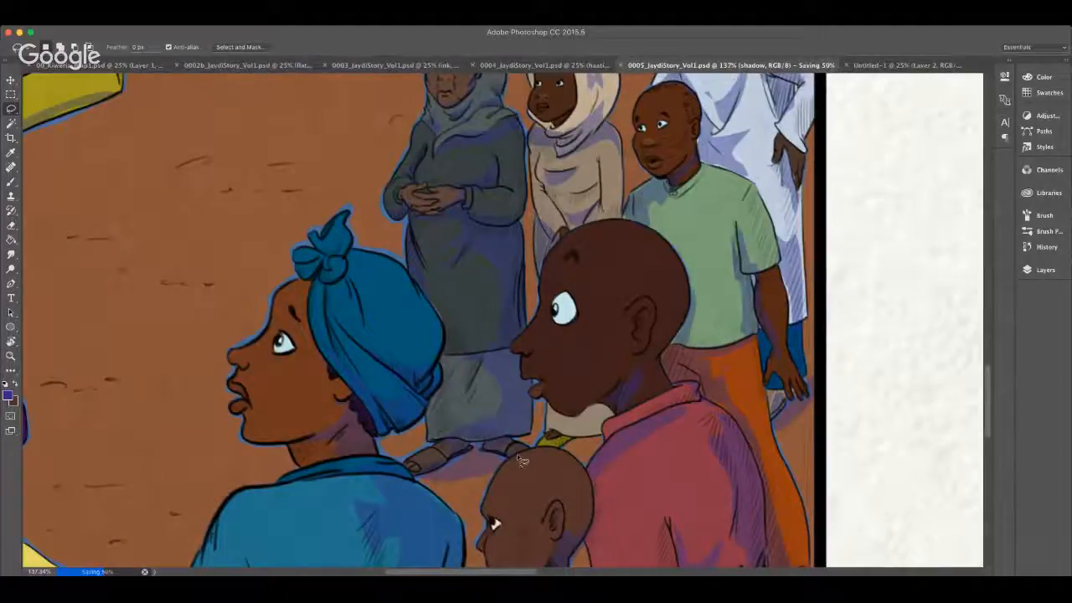
pyautogui.moveTo(529, 451)
pyautogui.mouseDown()
pyautogui.moveTo(609, 444)
pyautogui.moveTo(500, 447)
pyautogui.mouseUp()
pyautogui.press('Delete')
pyautogui.hotkey('ctrl', 'd')
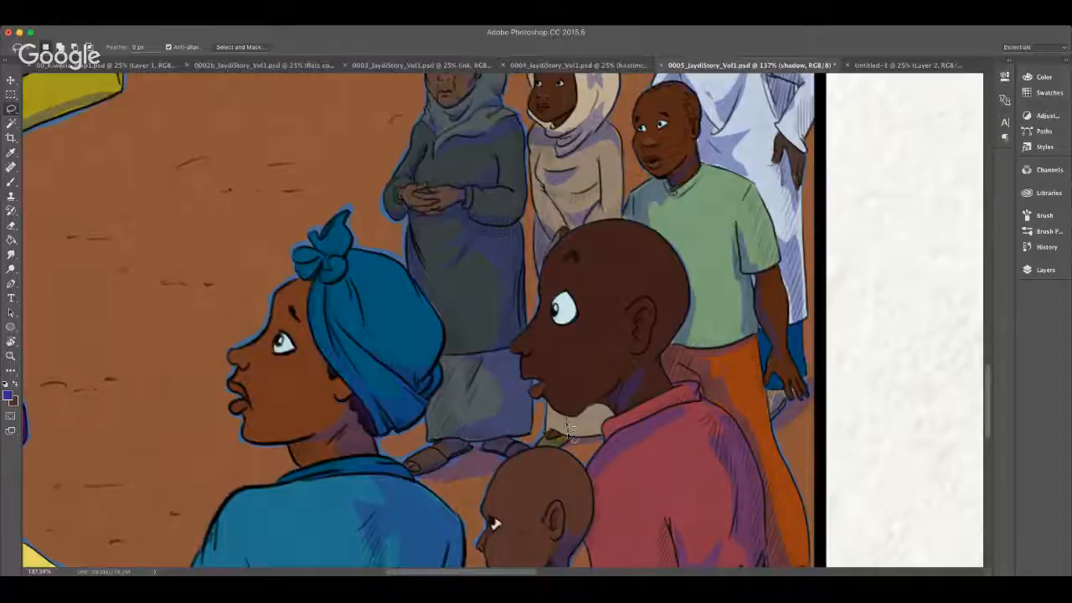
# Step: Fill a shadow on the pale cloth beneath the bald man's chin, deselect and save the document
pyautogui.moveTo(591, 437)
pyautogui.mouseDown()
pyautogui.moveTo(607, 442)
pyautogui.moveTo(617, 416)
pyautogui.moveTo(597, 408)
pyautogui.moveTo(573, 423)
pyautogui.moveTo(582, 434)
pyautogui.mouseUp()
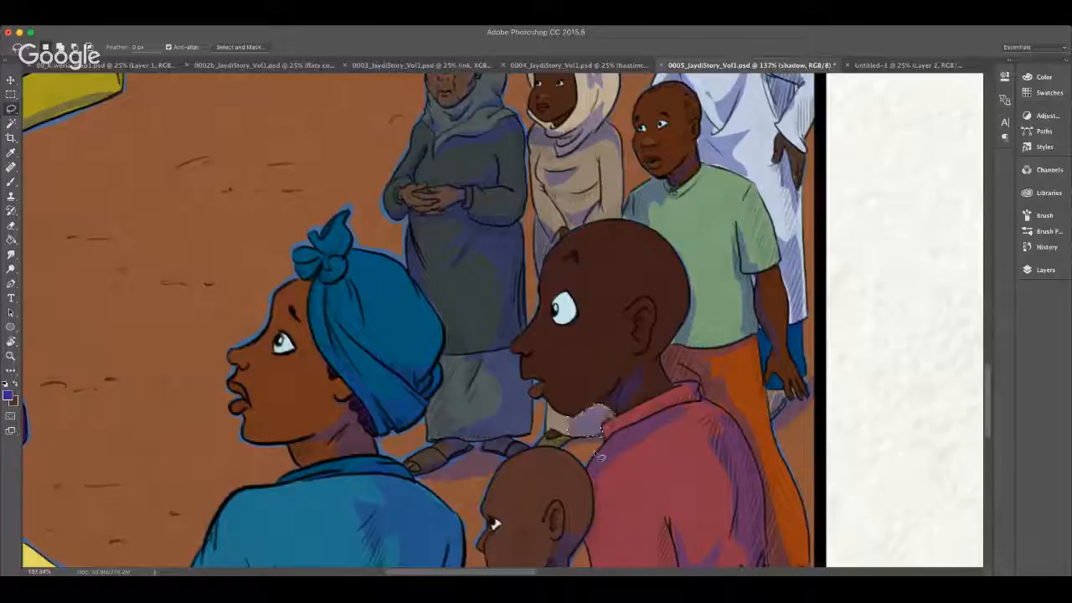
pyautogui.hotkey('alt', 'BackSpace')
pyautogui.hotkey('ctrl', 'd')
pyautogui.hotkey('ctrl', 's')
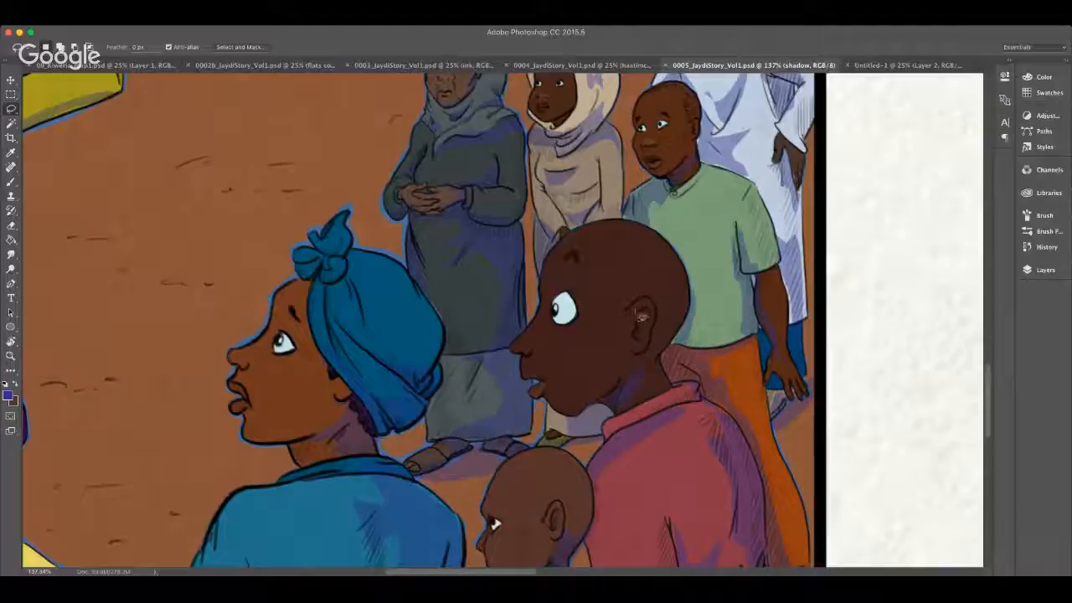
# Step: Add shadows inside the bald man's ear and from behind his jaw down his neck
pyautogui.moveTo(643, 319)
pyautogui.mouseDown()
pyautogui.moveTo(642, 343)
pyautogui.moveTo(644, 320)
pyautogui.mouseUp()
pyautogui.click(643, 373)
pyautogui.moveTo(651, 326)
pyautogui.mouseDown()
pyautogui.moveTo(620, 387)
pyautogui.moveTo(579, 414)
pyautogui.moveTo(608, 409)
pyautogui.moveTo(621, 422)
pyautogui.moveTo(654, 403)
pyautogui.moveTo(639, 391)
pyautogui.moveTo(662, 324)
pyautogui.mouseUp()
pyautogui.hotkey('alt', 'BackSpace')
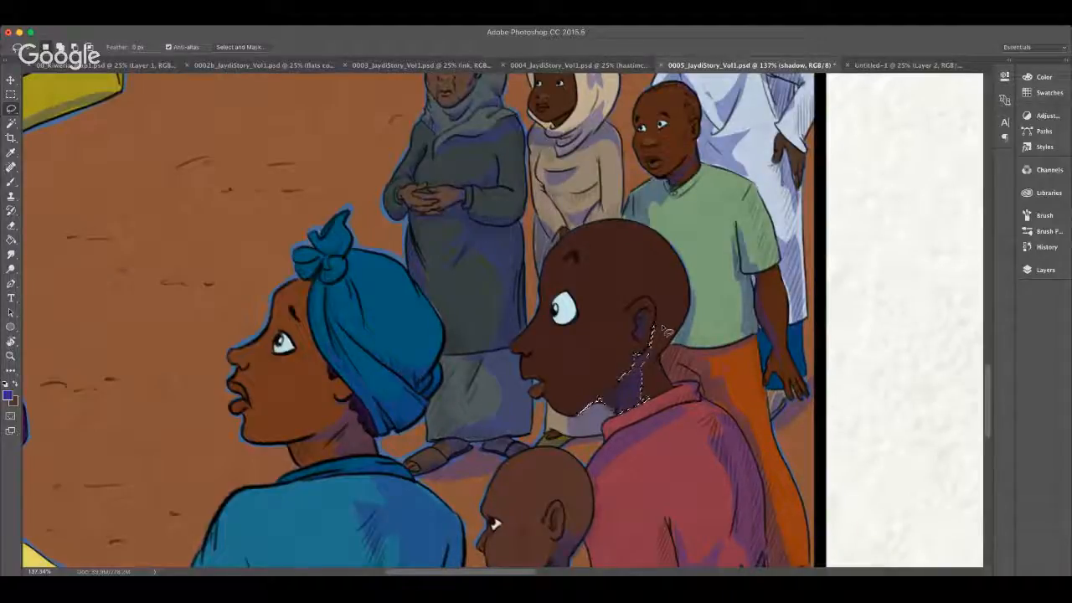
pyautogui.press('super+d')
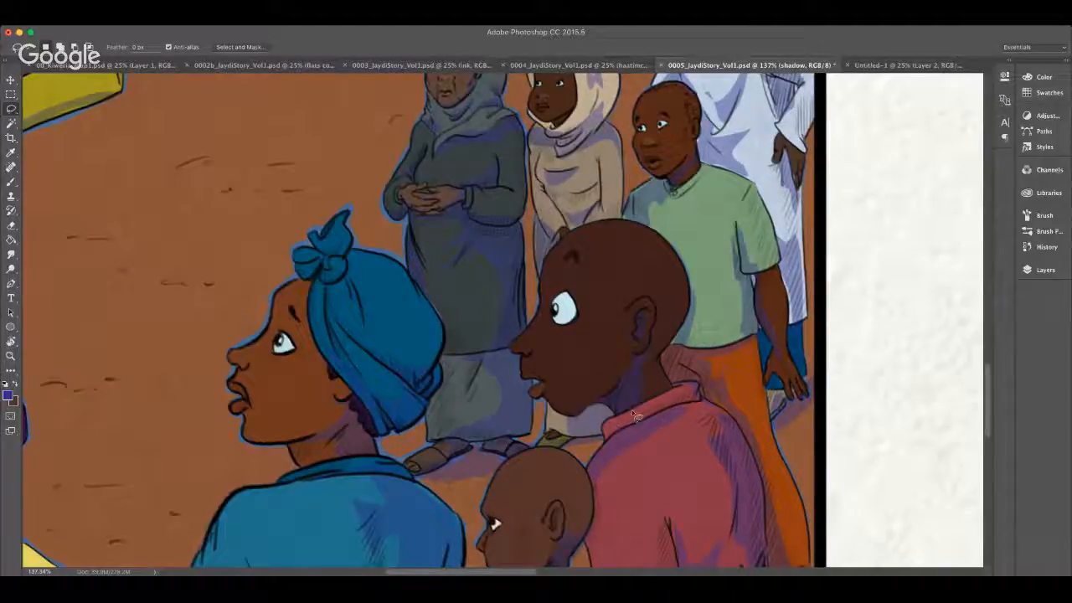
# Step: Lasso shadow patches along the bald man's collar and on the side of his neck
pyautogui.moveTo(630, 423)
pyautogui.mouseDown()
pyautogui.moveTo(609, 449)
pyautogui.moveTo(605, 419)
pyautogui.mouseUp()
pyautogui.click(645, 430)
pyautogui.moveTo(649, 372)
pyautogui.mouseDown()
pyautogui.moveTo(646, 403)
pyautogui.moveTo(650, 365)
pyautogui.mouseUp()
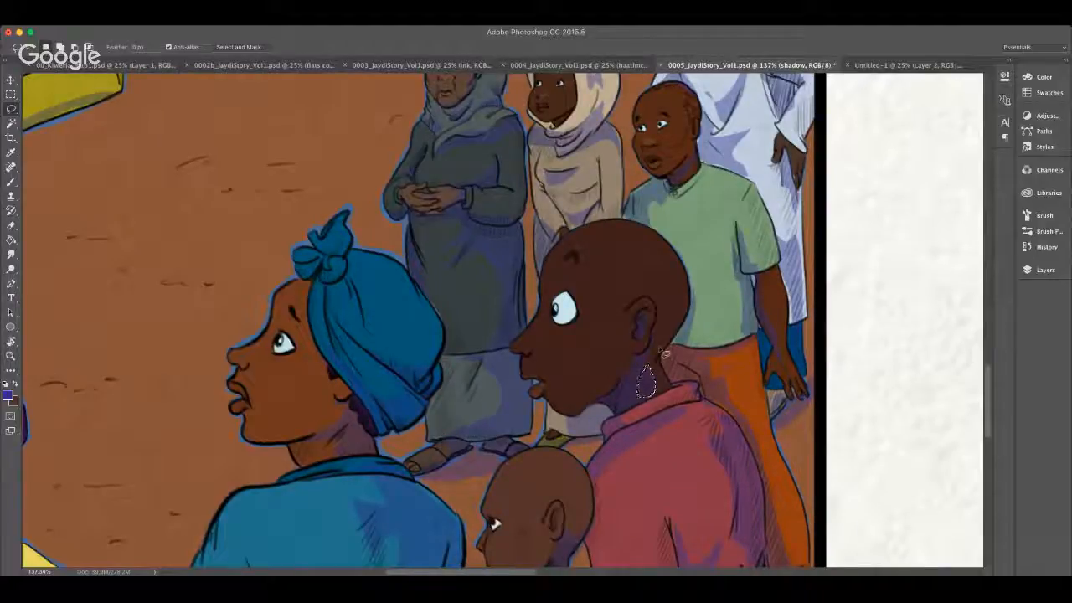
pyautogui.click(663, 354)
pyautogui.moveTo(645, 371)
pyautogui.mouseDown()
pyautogui.moveTo(636, 390)
pyautogui.moveTo(657, 394)
pyautogui.moveTo(660, 342)
pyautogui.mouseUp()
pyautogui.click(637, 387)
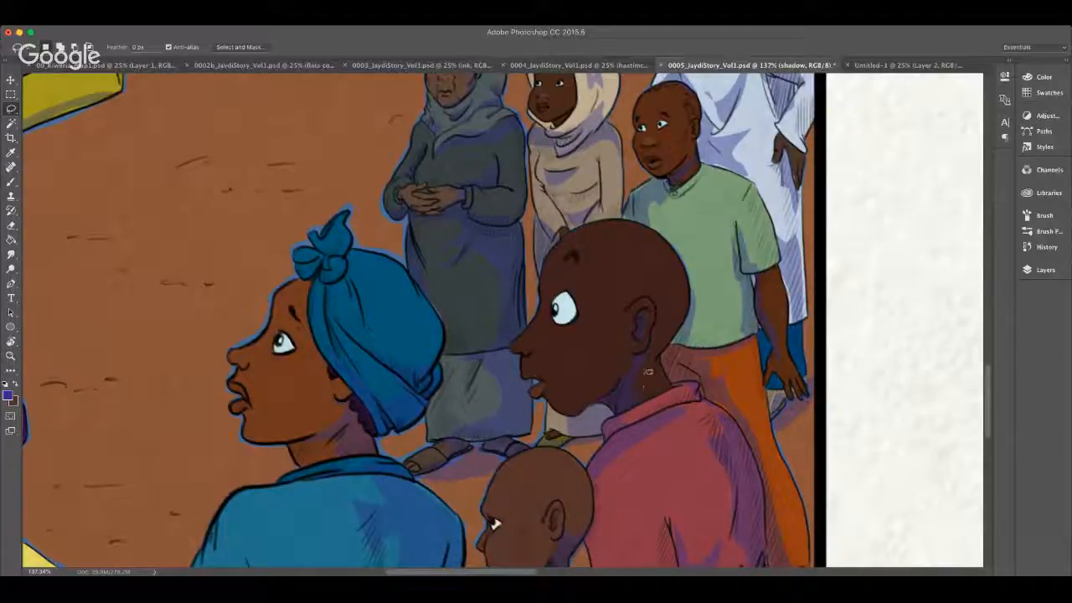
# Step: Reshape and fill the shadow on the bald man's neck from below the ear to the collar, then deselect
pyautogui.moveTo(637, 359)
pyautogui.mouseDown()
pyautogui.moveTo(627, 387)
pyautogui.moveTo(656, 358)
pyautogui.mouseUp()
pyautogui.hotkey('alt', 'BackSpace')
pyautogui.click(662, 406)
pyautogui.moveTo(646, 371)
pyautogui.mouseDown()
pyautogui.moveTo(636, 380)
pyautogui.moveTo(657, 401)
pyautogui.moveTo(630, 412)
pyautogui.moveTo(635, 372)
pyautogui.mouseUp()
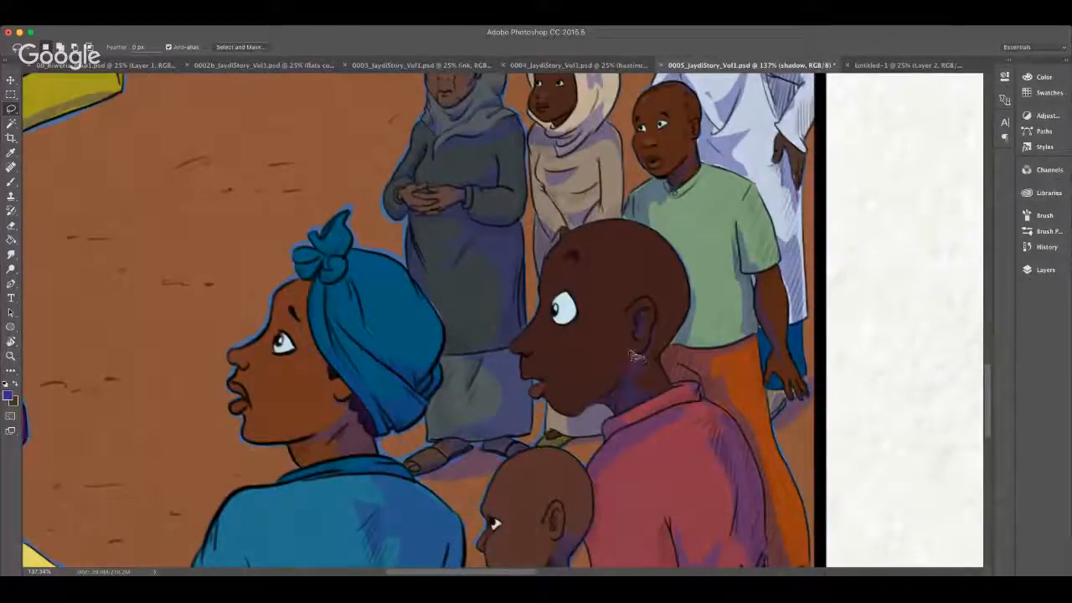
pyautogui.moveTo(629, 349)
pyautogui.mouseDown()
pyautogui.moveTo(623, 387)
pyautogui.moveTo(660, 338)
pyautogui.mouseUp()
pyautogui.hotkey('alt', 'BackSpace')
pyautogui.press('super+d')
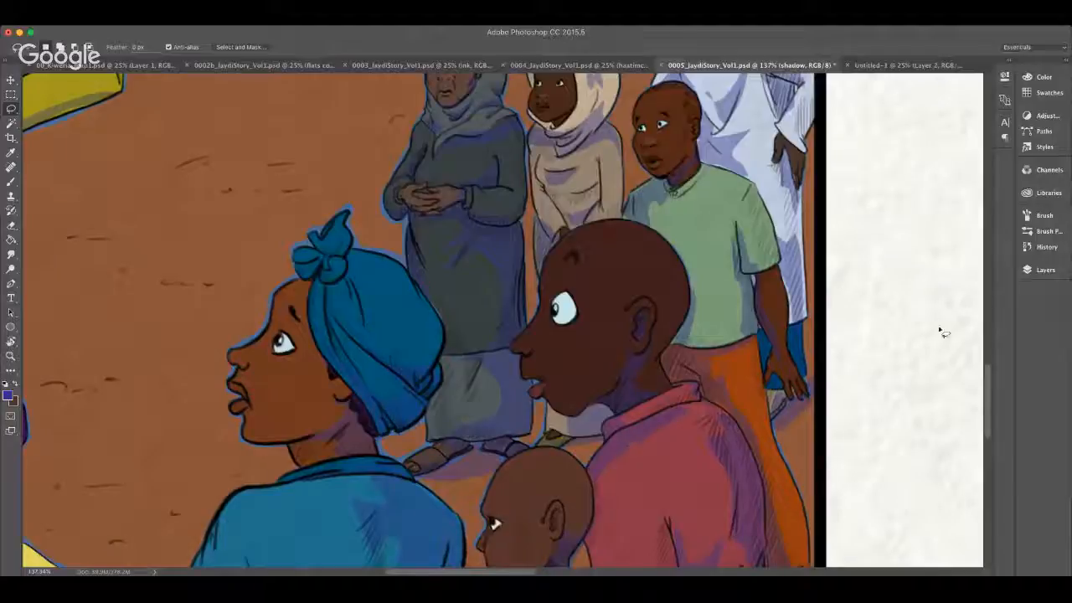
# Step: Add shadows on the pink shirt along the child's head and on the sleeve from its fold to the hem
pyautogui.scroll(-5, 988, 393)
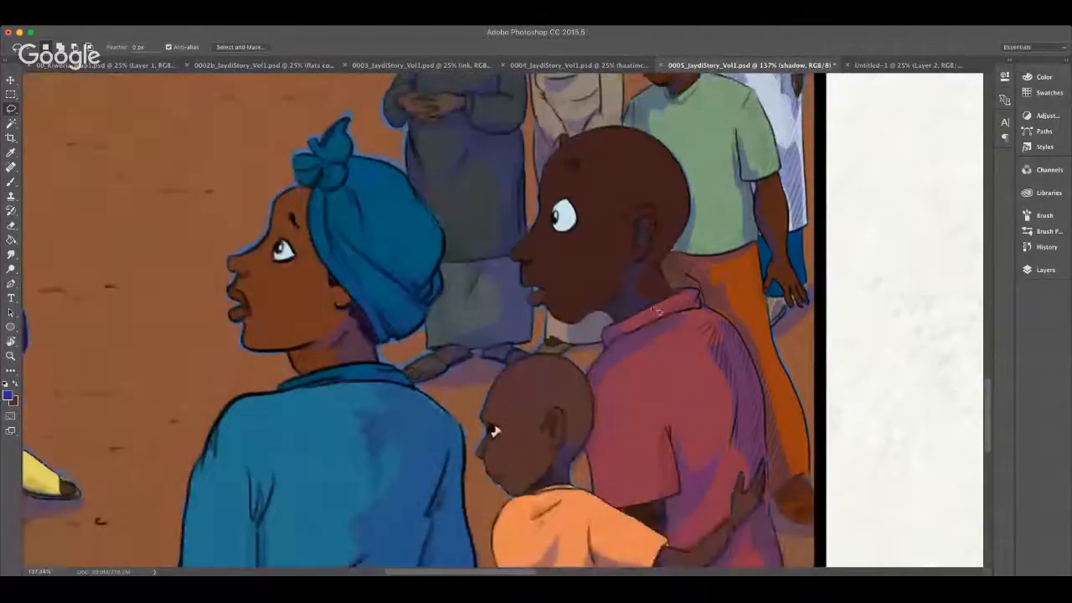
pyautogui.moveTo(608, 365)
pyautogui.mouseDown()
pyautogui.moveTo(597, 478)
pyautogui.moveTo(586, 444)
pyautogui.moveTo(596, 369)
pyautogui.moveTo(618, 359)
pyautogui.moveTo(612, 404)
pyautogui.mouseUp()
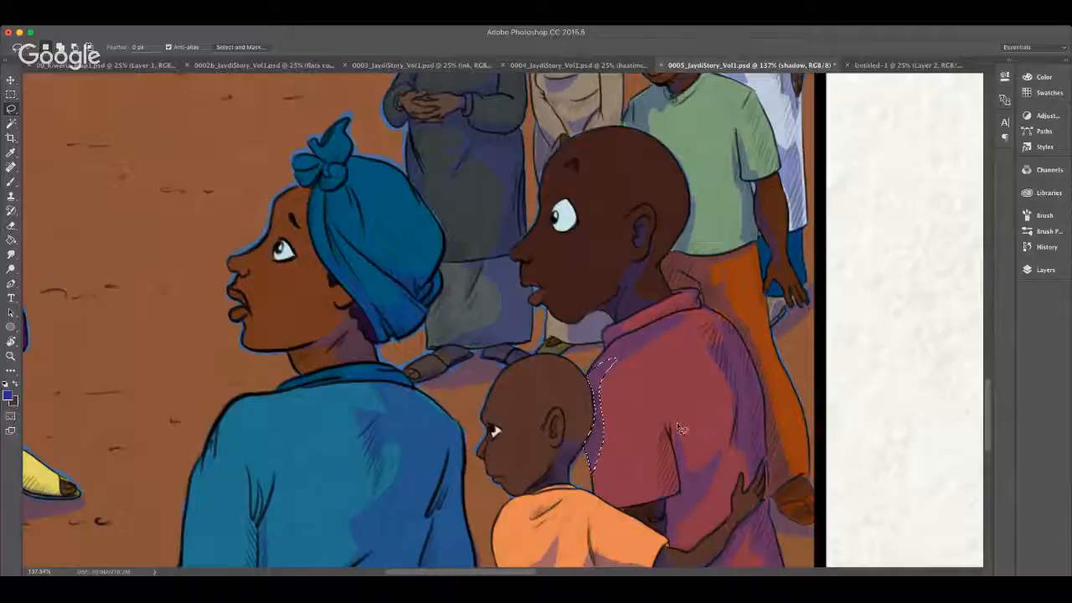
pyautogui.hotkey('ctrl', 'd')
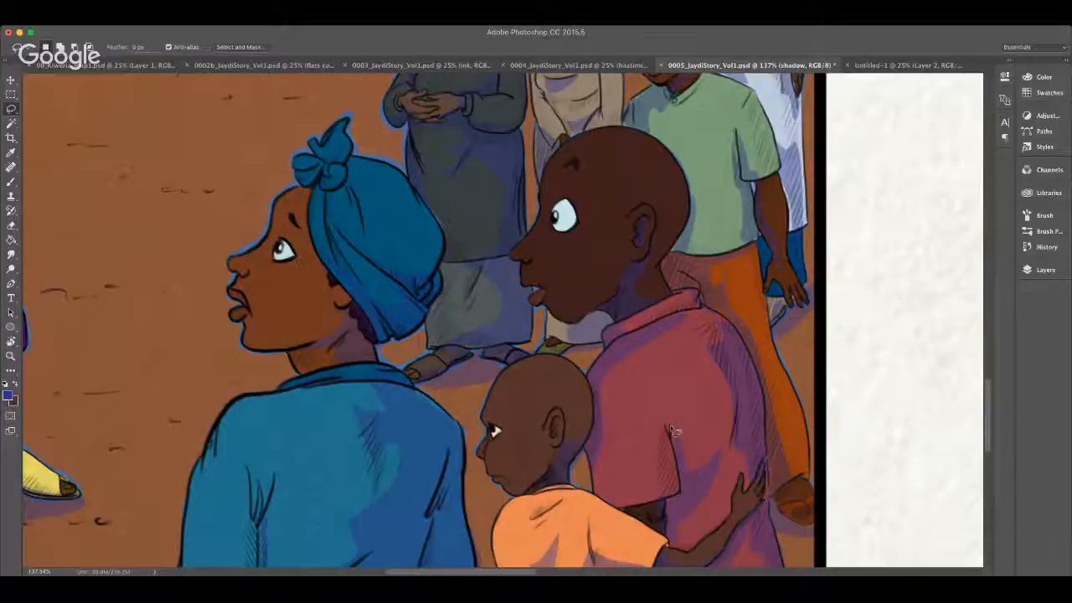
pyautogui.moveTo(670, 434)
pyautogui.mouseDown()
pyautogui.moveTo(641, 500)
pyautogui.moveTo(625, 506)
pyautogui.moveTo(680, 494)
pyautogui.moveTo(681, 426)
pyautogui.mouseUp()
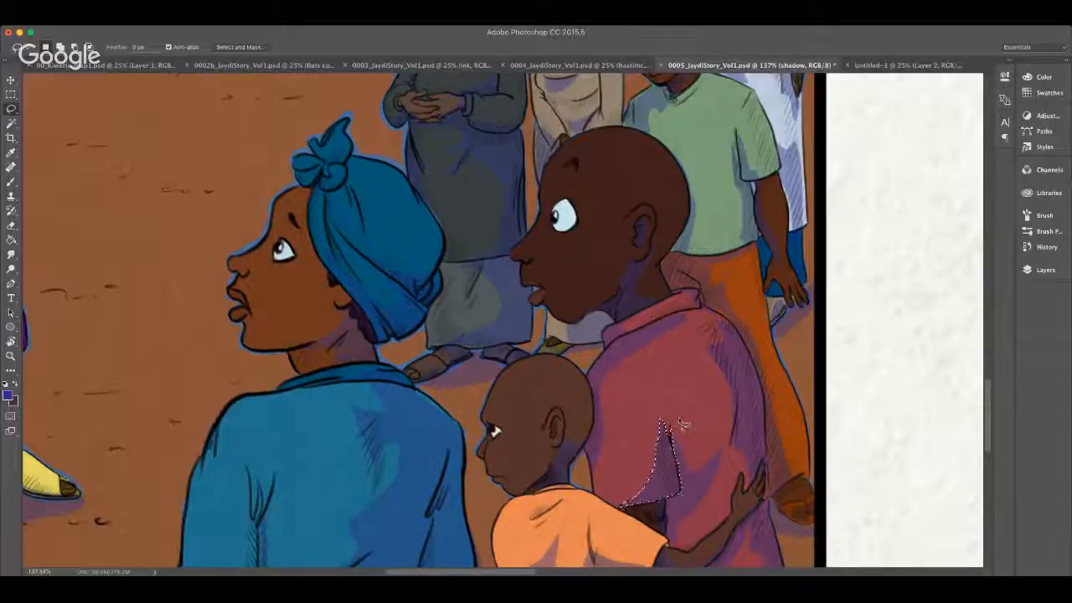
pyautogui.hotkey('alt', 'BackSpace')
pyautogui.press('super+d')
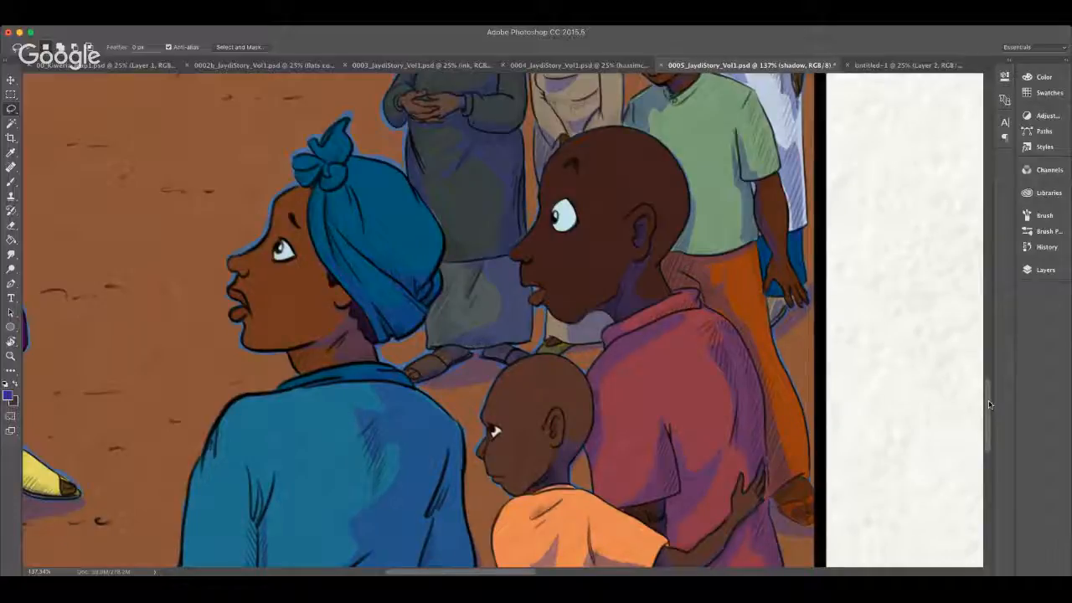
# Step: Add shadows along the underside of the child's orange sleeve and on the arm just below it
pyautogui.scroll(-5, 988, 406)
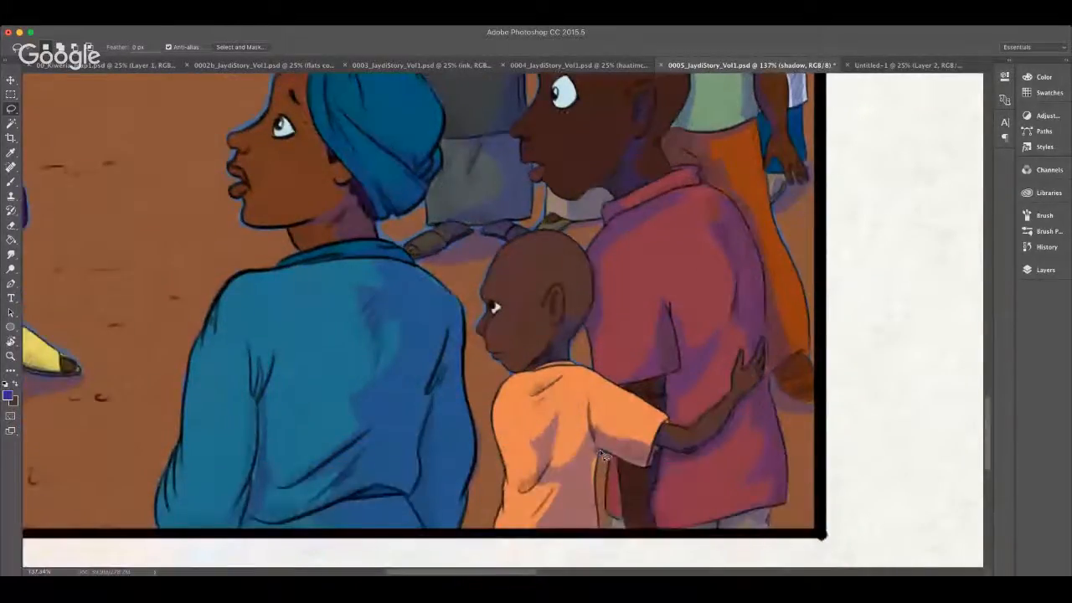
pyautogui.moveTo(600, 452)
pyautogui.mouseDown()
pyautogui.moveTo(602, 535)
pyautogui.moveTo(588, 469)
pyautogui.moveTo(603, 448)
pyautogui.mouseUp()
pyautogui.hotkey('alt', 'BackSpace')
pyautogui.press('super+d')
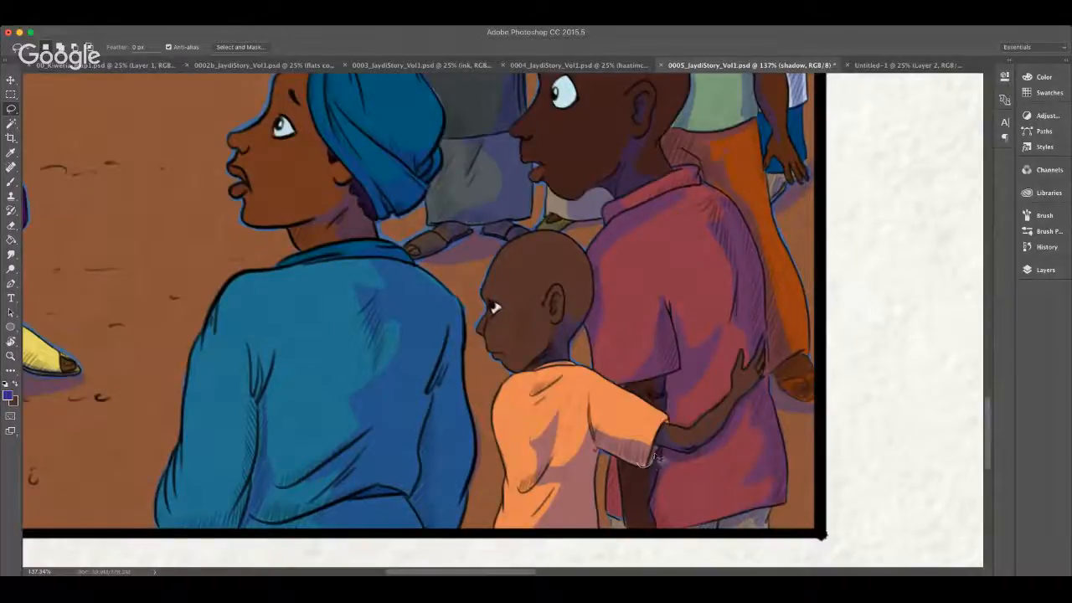
pyautogui.moveTo(661, 449); pyautogui.dragTo(659, 447)
pyautogui.moveTo(620, 474); pyautogui.dragTo(655, 466)
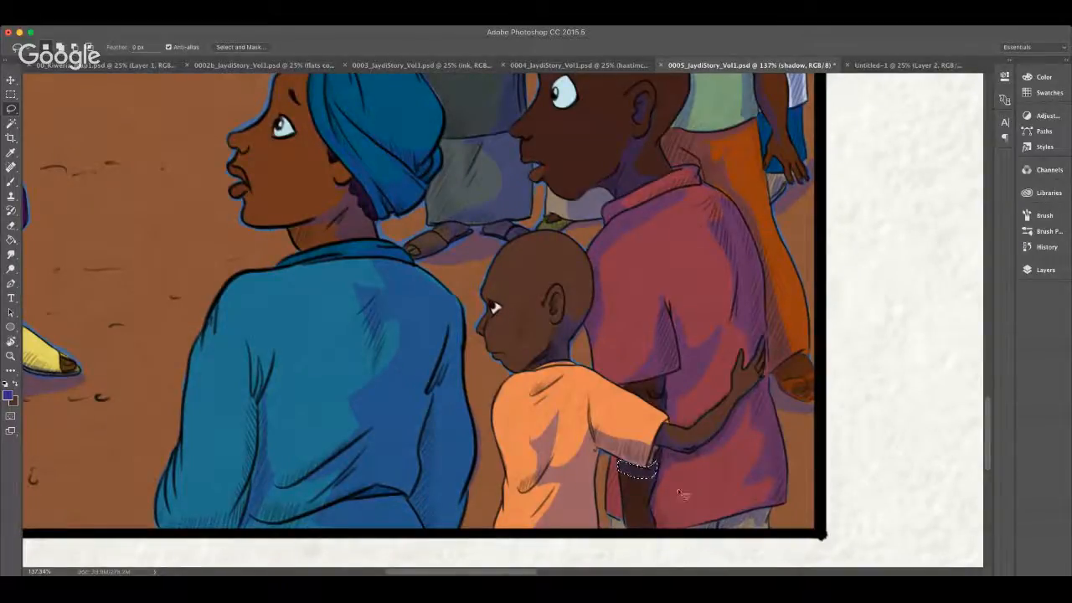
# Step: Fill a narrow shadow down the pink shirt's front edge beside the lowered forearm and deselect
pyautogui.moveTo(669, 454)
pyautogui.mouseDown()
pyautogui.moveTo(670, 536)
pyautogui.moveTo(660, 535)
pyautogui.mouseUp()
pyautogui.moveTo(660, 525); pyautogui.dragTo(662, 531)
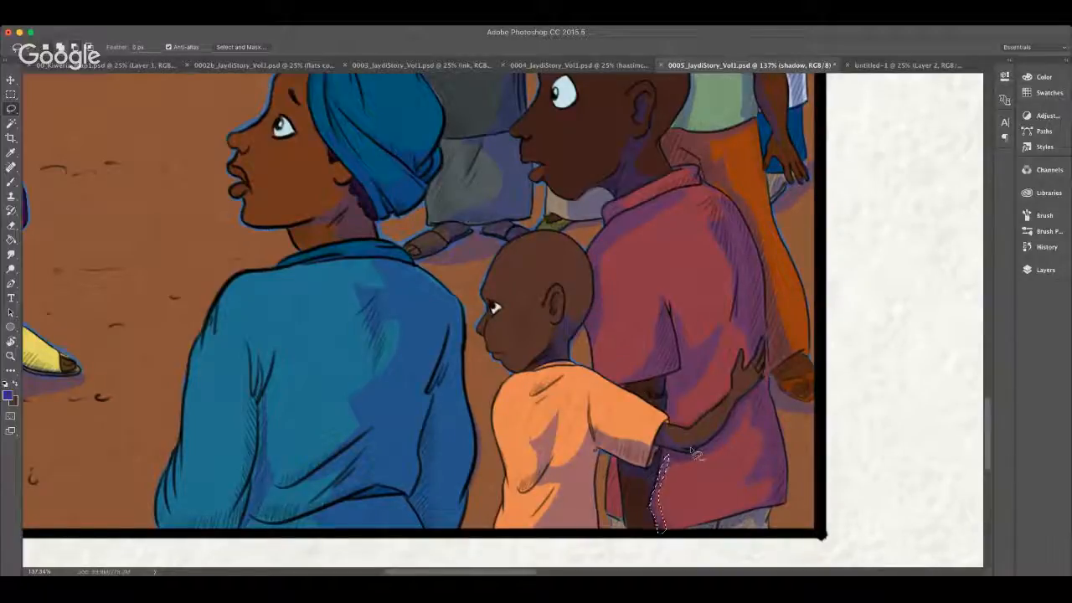
pyautogui.hotkey('alt', 'BackSpace')
pyautogui.press('super+d')
# Step: Add shadows to the cloth at the panel's lower border behind the child and around the orange-trousered boy's foot, then save
pyautogui.scroll(-3, 987, 406)
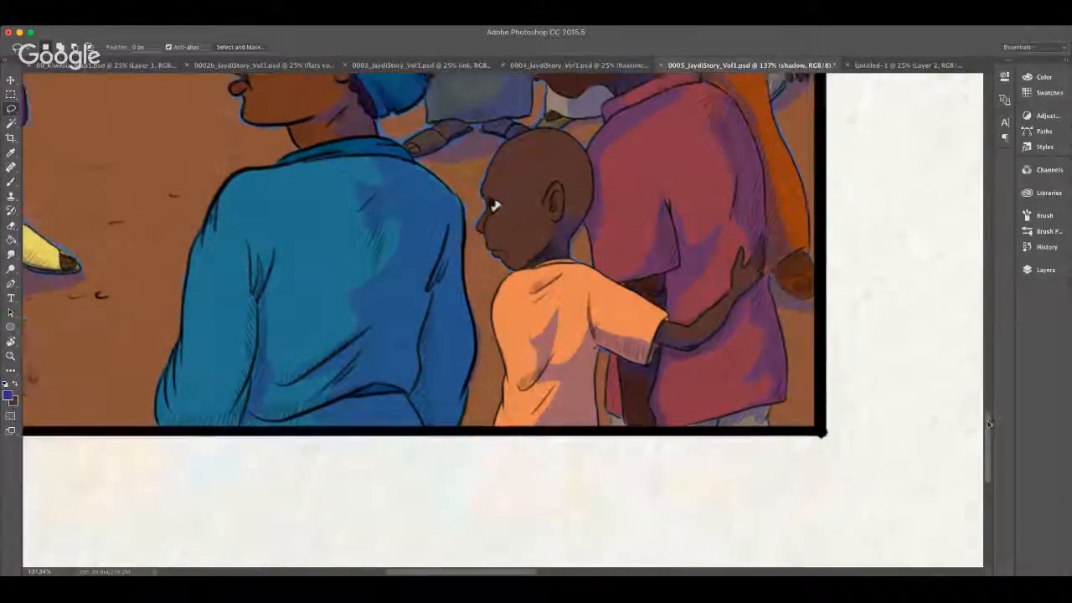
pyautogui.scroll(3, 824, 352)
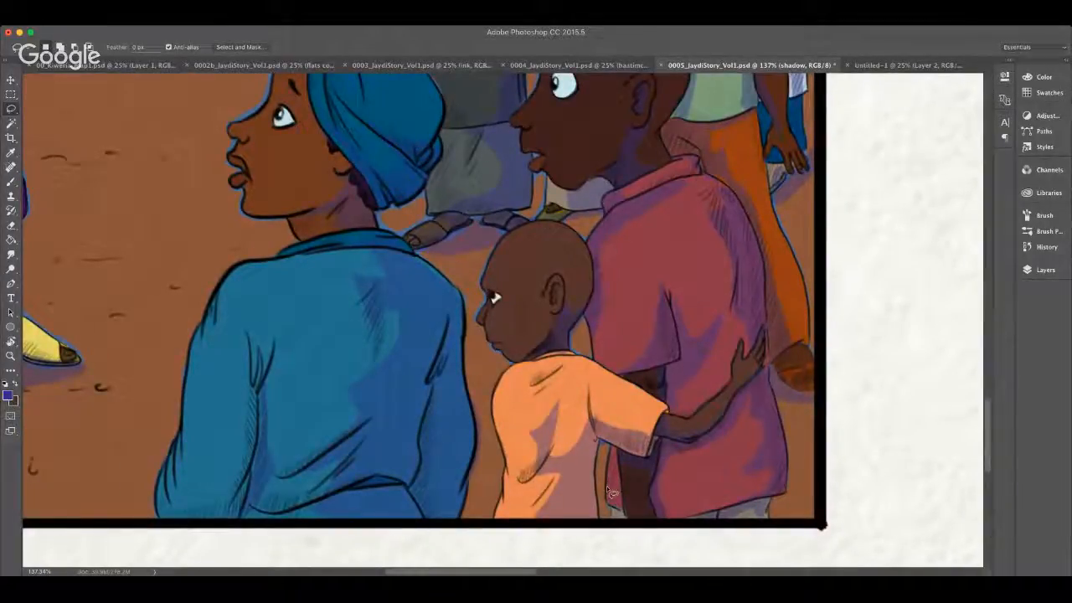
pyautogui.moveTo(610, 493)
pyautogui.mouseDown()
pyautogui.moveTo(620, 524)
pyautogui.moveTo(611, 501)
pyautogui.moveTo(618, 514)
pyautogui.moveTo(622, 480)
pyautogui.moveTo(613, 504)
pyautogui.moveTo(610, 496)
pyautogui.moveTo(620, 478)
pyautogui.mouseUp()
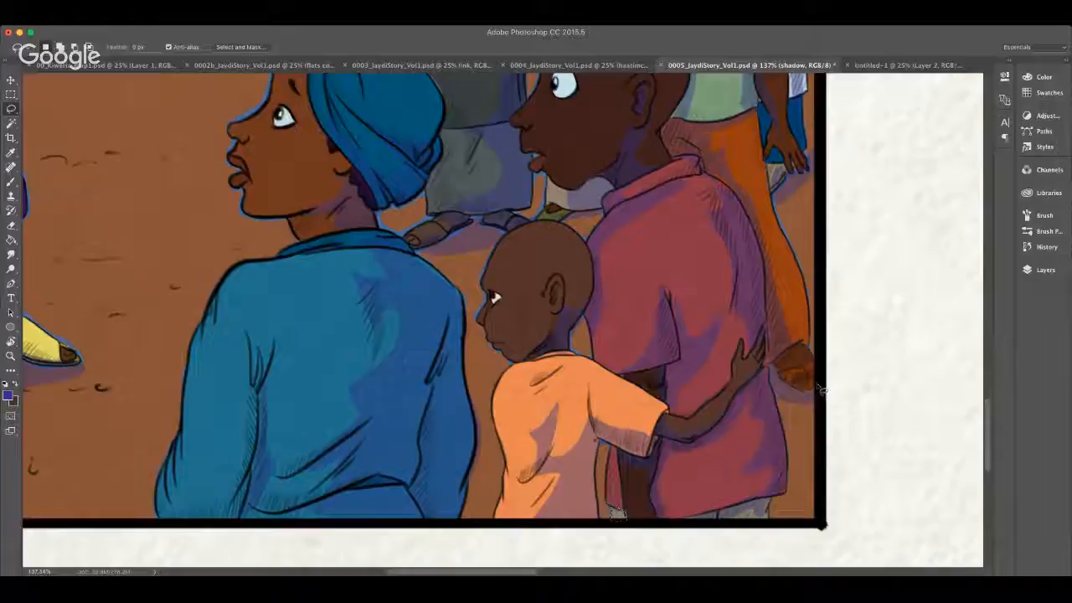
pyautogui.moveTo(816, 389)
pyautogui.mouseDown()
pyautogui.moveTo(796, 392)
pyautogui.moveTo(783, 373)
pyautogui.moveTo(804, 344)
pyautogui.moveTo(770, 370)
pyautogui.moveTo(772, 386)
pyautogui.moveTo(821, 402)
pyautogui.moveTo(813, 376)
pyautogui.mouseUp()
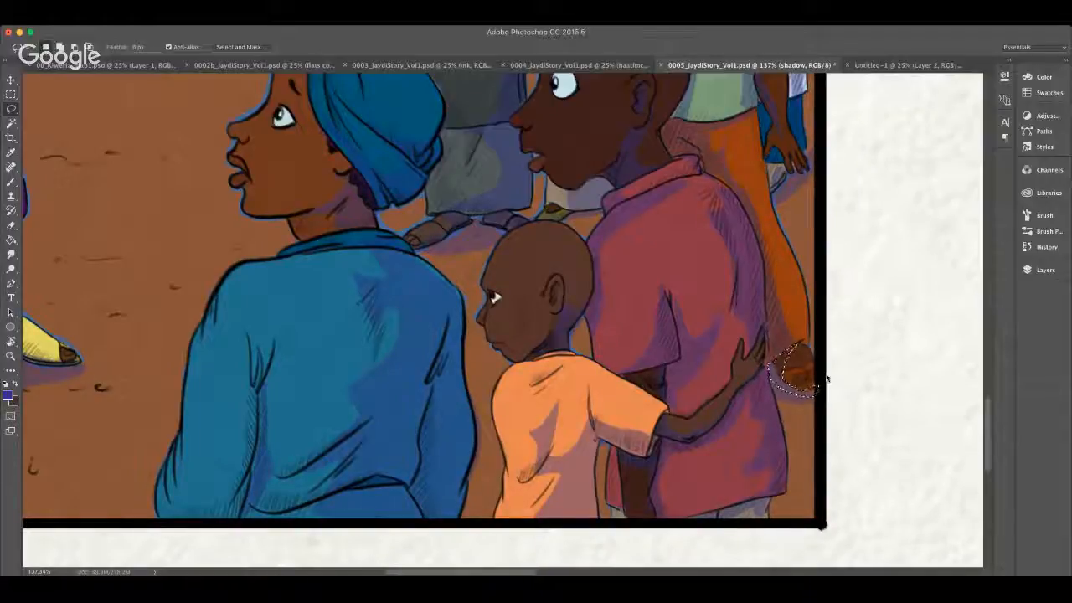
pyautogui.hotkey('ctrl', 'd')
pyautogui.hotkey('ctrl', 's')
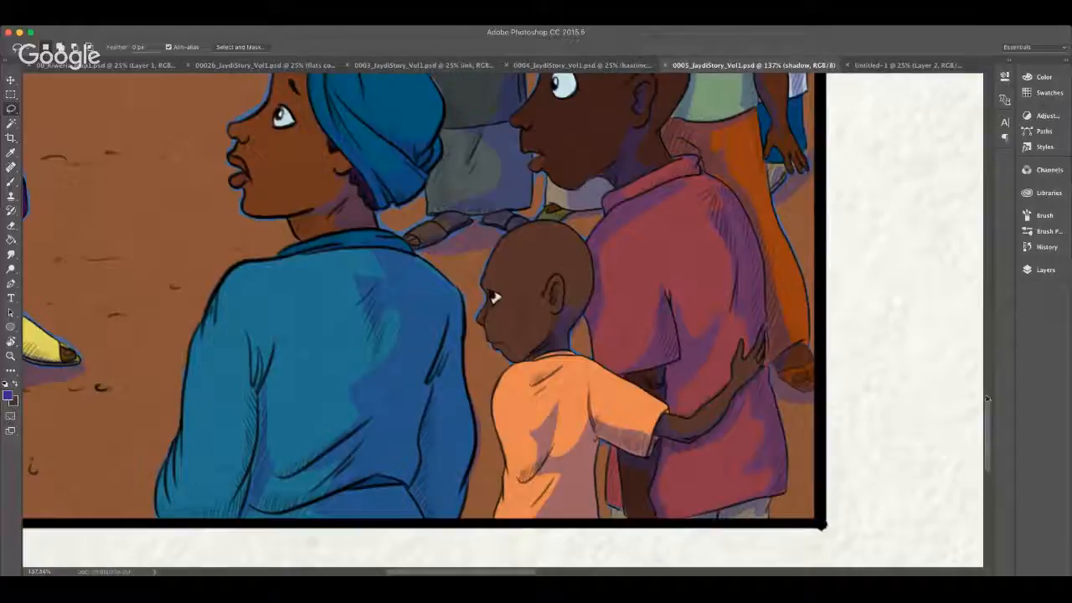
# Step: Fill a shadow along the ear-side edge of the white-robed old man's face
pyautogui.moveTo(987, 398); pyautogui.dragTo(997, 338)
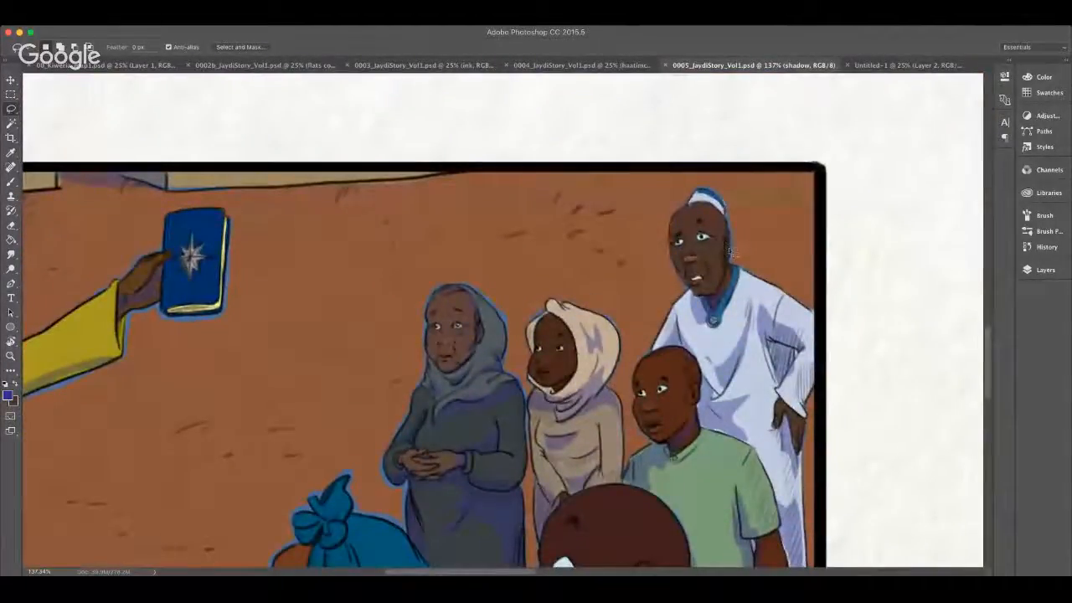
pyautogui.moveTo(725, 238)
pyautogui.mouseDown()
pyautogui.moveTo(720, 266)
pyautogui.moveTo(727, 239)
pyautogui.mouseUp()
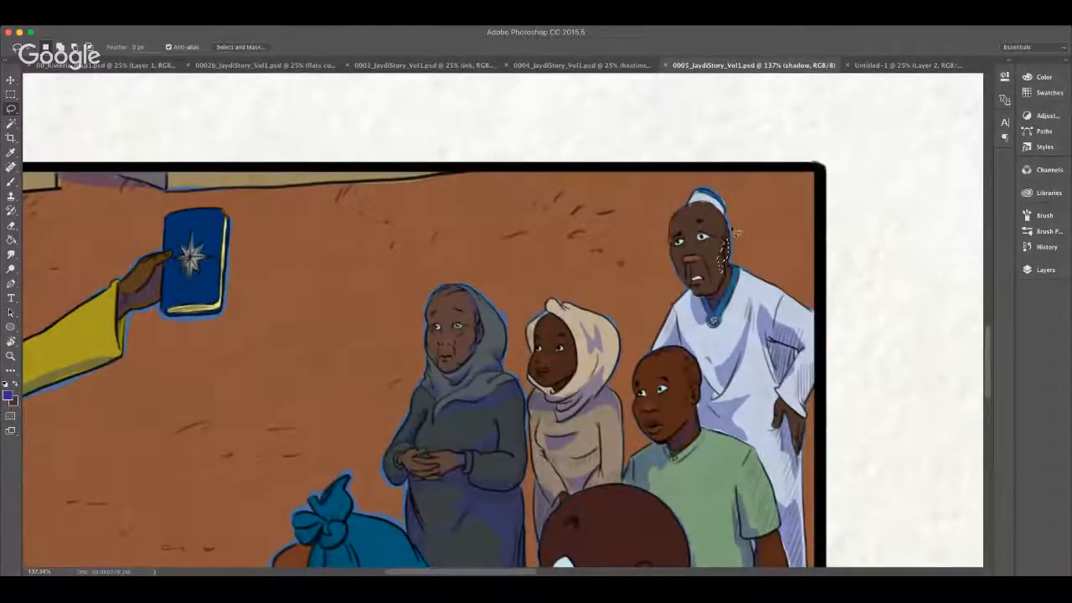
pyautogui.hotkey('alt', 'BackSpace')
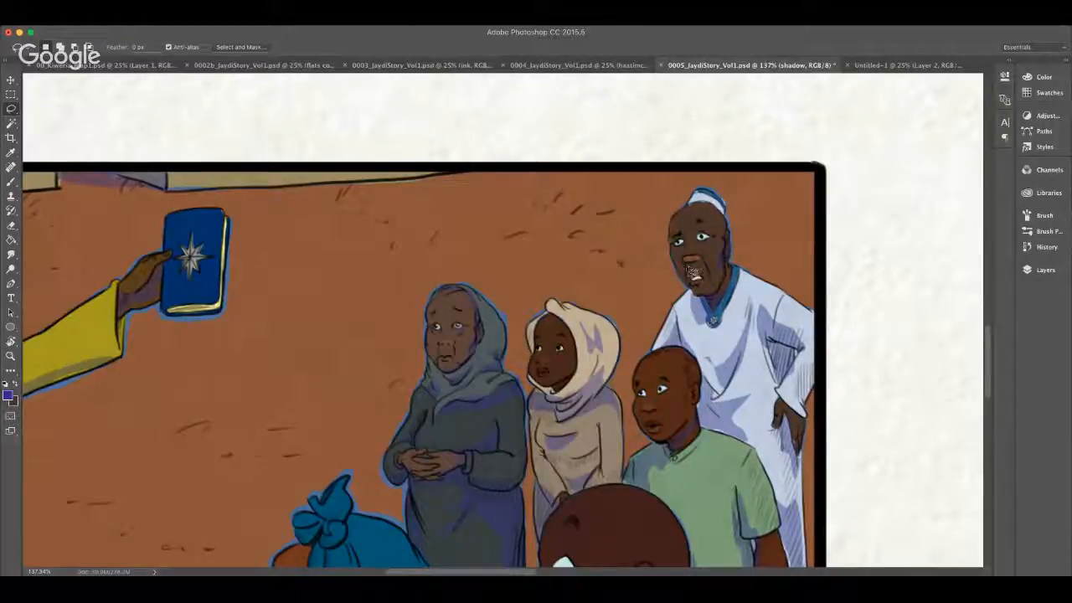
# Step: Fill shadows around the white-robed old man's mouth and along his jaw below the ear, then save the file
pyautogui.moveTo(692, 275)
pyautogui.mouseDown()
pyautogui.moveTo(688, 266)
pyautogui.moveTo(707, 269)
pyautogui.moveTo(686, 271)
pyautogui.moveTo(687, 258)
pyautogui.moveTo(710, 244)
pyautogui.moveTo(707, 260)
pyautogui.mouseUp()
pyautogui.hotkey('alt', 'BackSpace')
pyautogui.press('super+d')
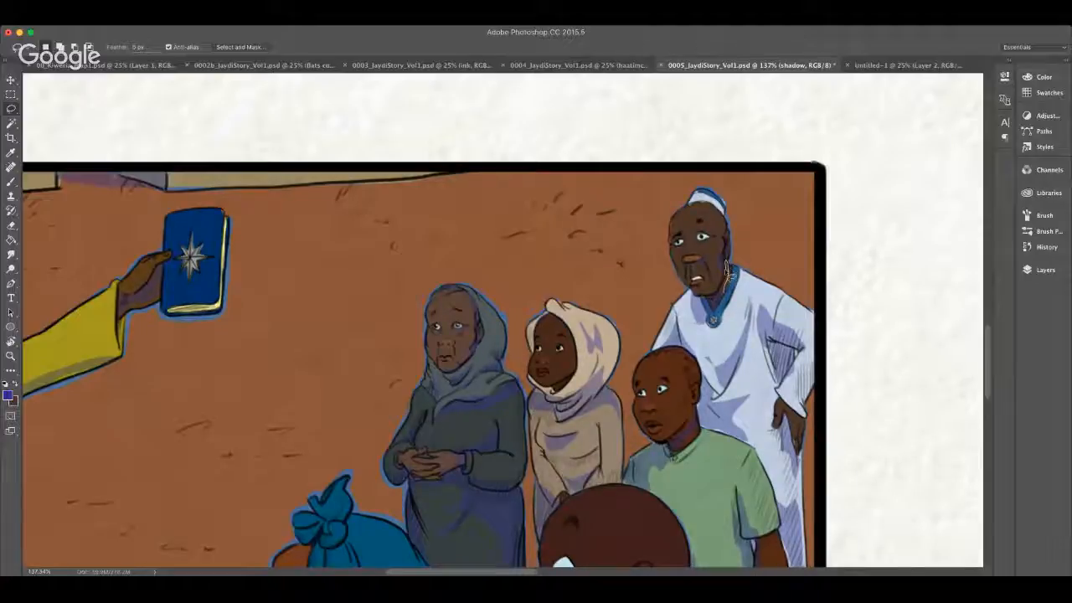
pyautogui.moveTo(727, 270); pyautogui.dragTo(721, 298)
pyautogui.hotkey('alt', 'BackSpace')
pyautogui.press('super+d')
pyautogui.press('super+s')
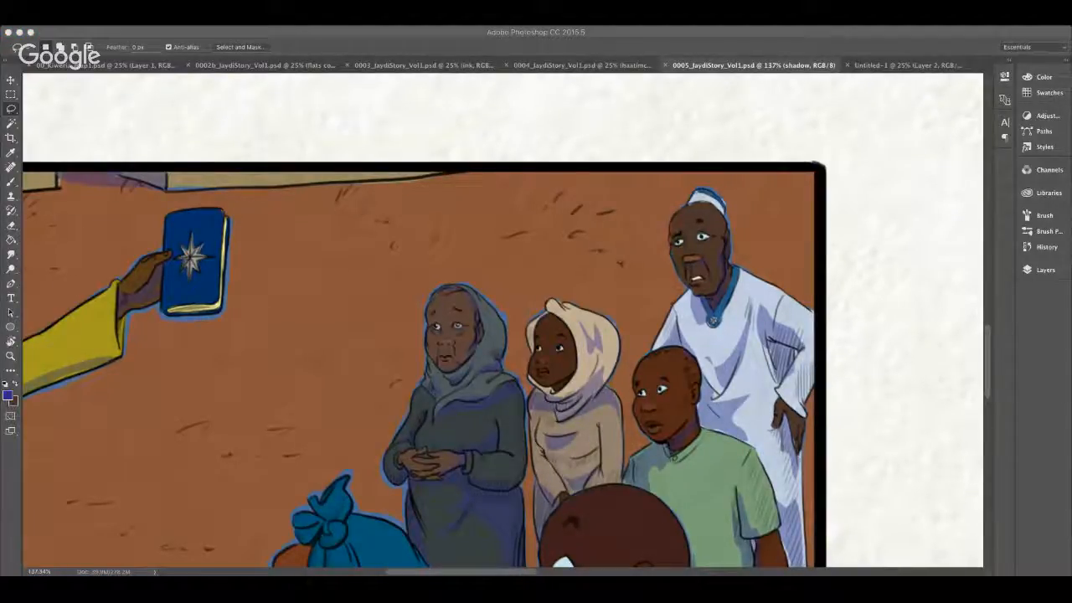
# Step: Lasso and delete a small piece of the shadow on the blue-turbaned woman's cheek beside her ear
pyautogui.hscroll(10, 440, 542)
pyautogui.hscroll(10, 381, 499)
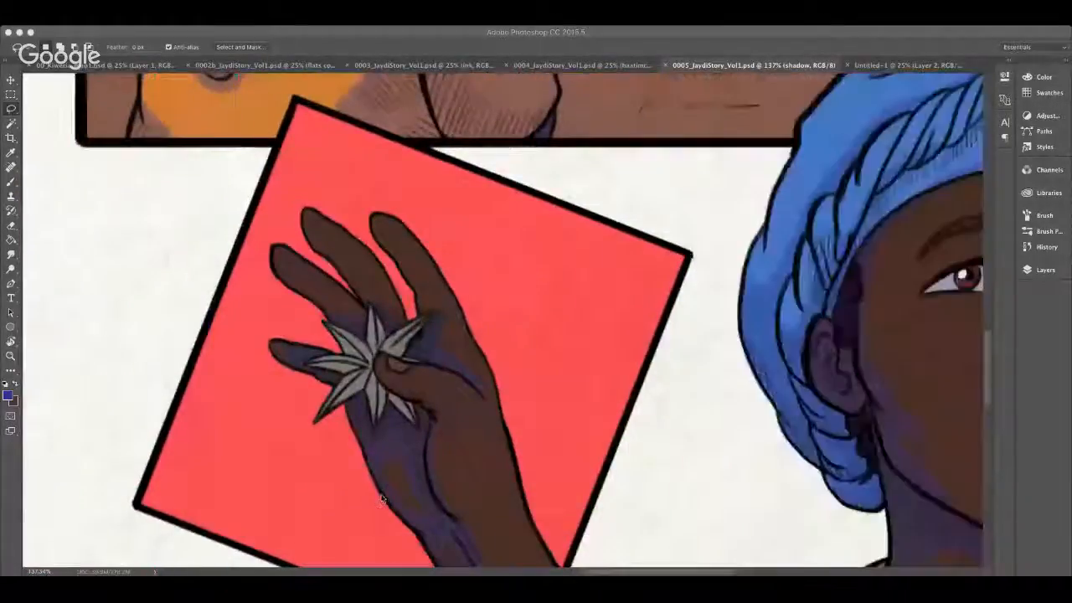
pyautogui.hscroll(5, 381, 499)
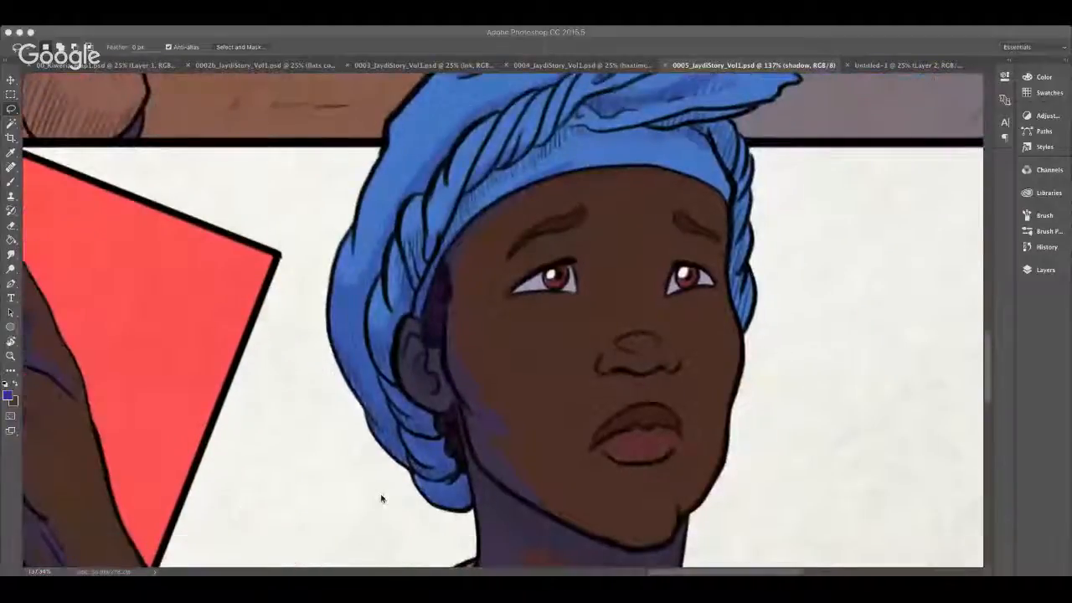
pyautogui.scroll(2, 381, 498)
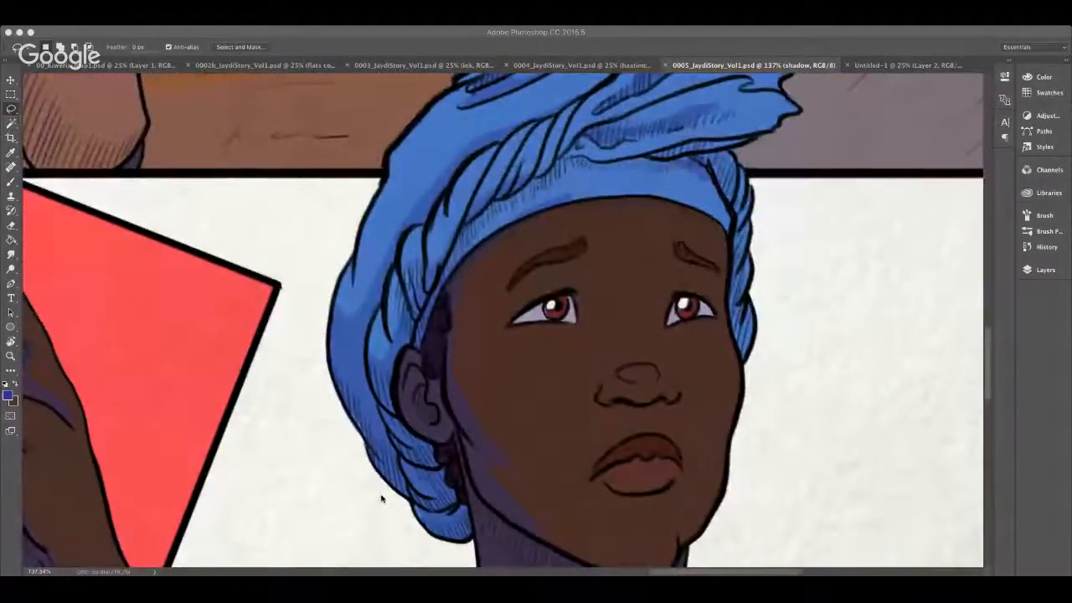
pyautogui.scroll(-4, 381, 498)
pyautogui.scroll(3, 381, 498)
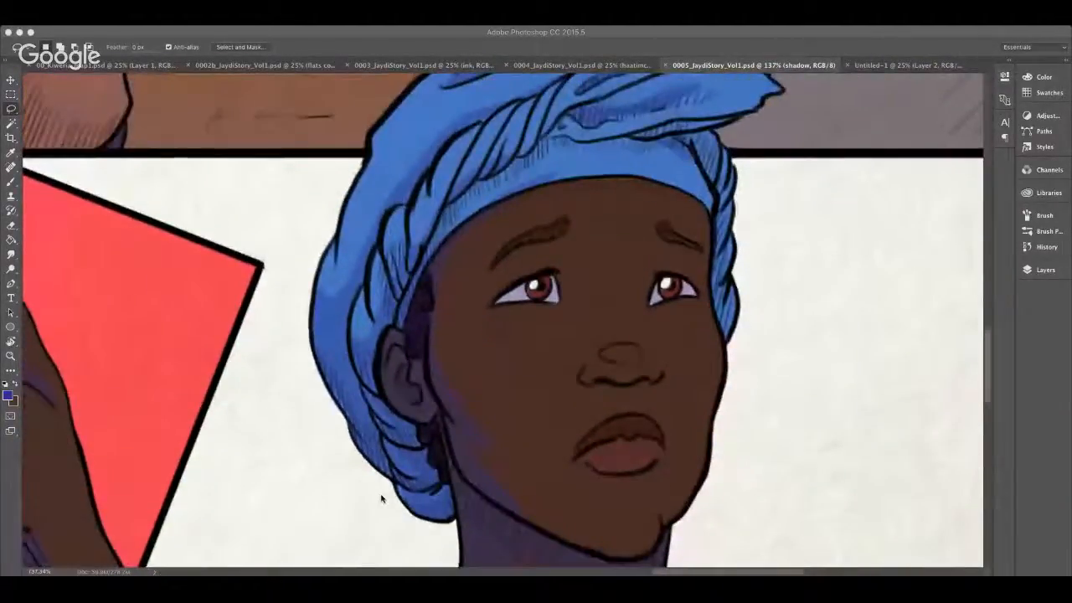
pyautogui.scroll(-3, 381, 498)
pyautogui.hscroll(-1, 381, 498)
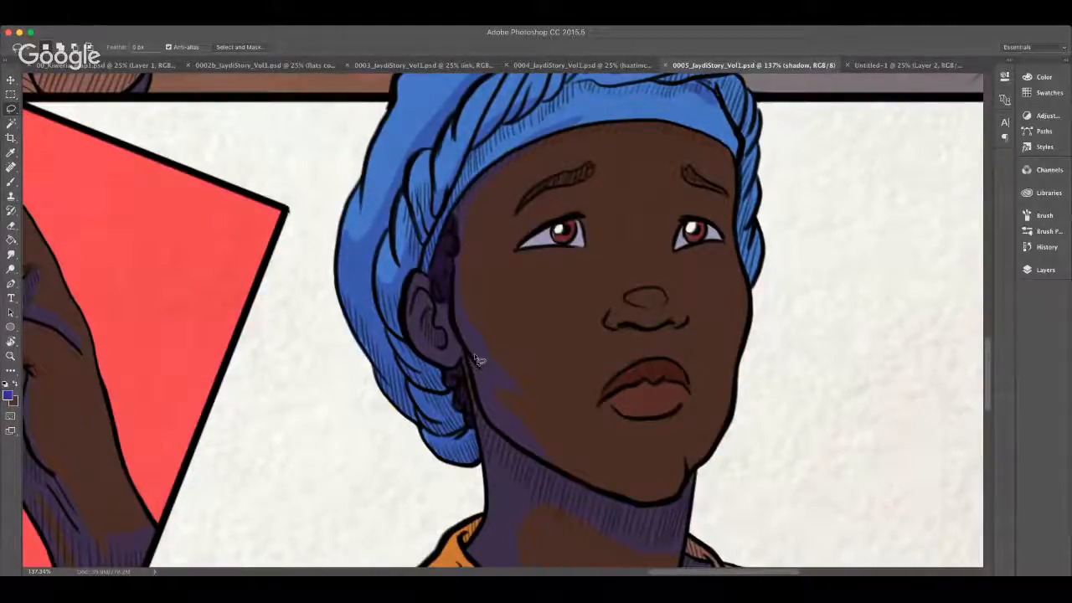
pyautogui.moveTo(476, 361)
pyautogui.mouseDown()
pyautogui.moveTo(457, 393)
pyautogui.moveTo(491, 383)
pyautogui.moveTo(492, 351)
pyautogui.mouseUp()
pyautogui.press('Delete')
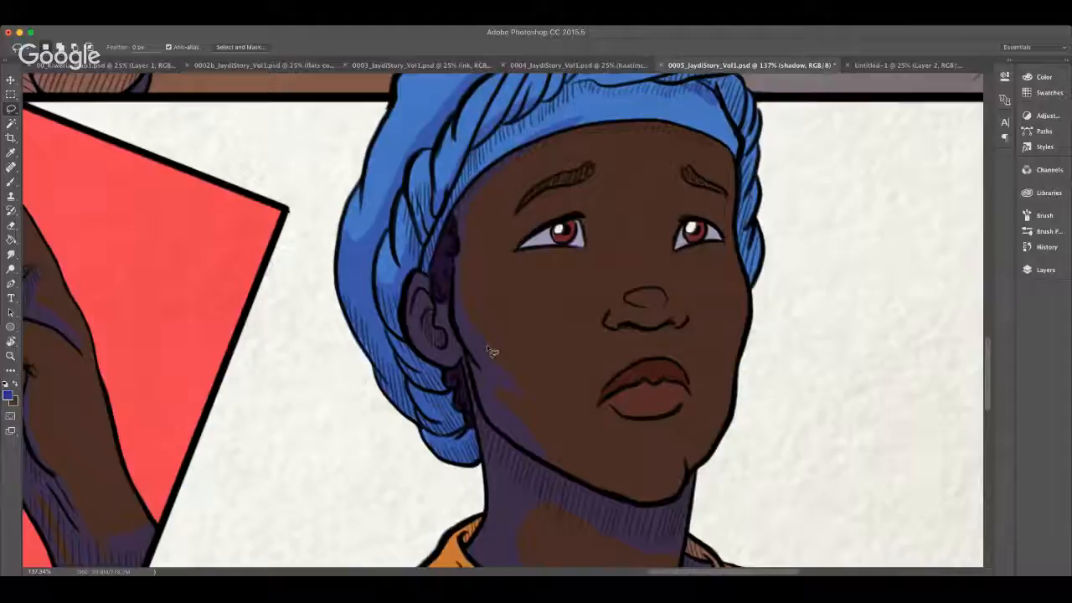
pyautogui.moveTo(984, 376)
pyautogui.mouseDown()
pyautogui.moveTo(989, 394)
pyautogui.moveTo(989, 318)
pyautogui.moveTo(958, 476)
pyautogui.moveTo(966, 377)
pyautogui.mouseUp()
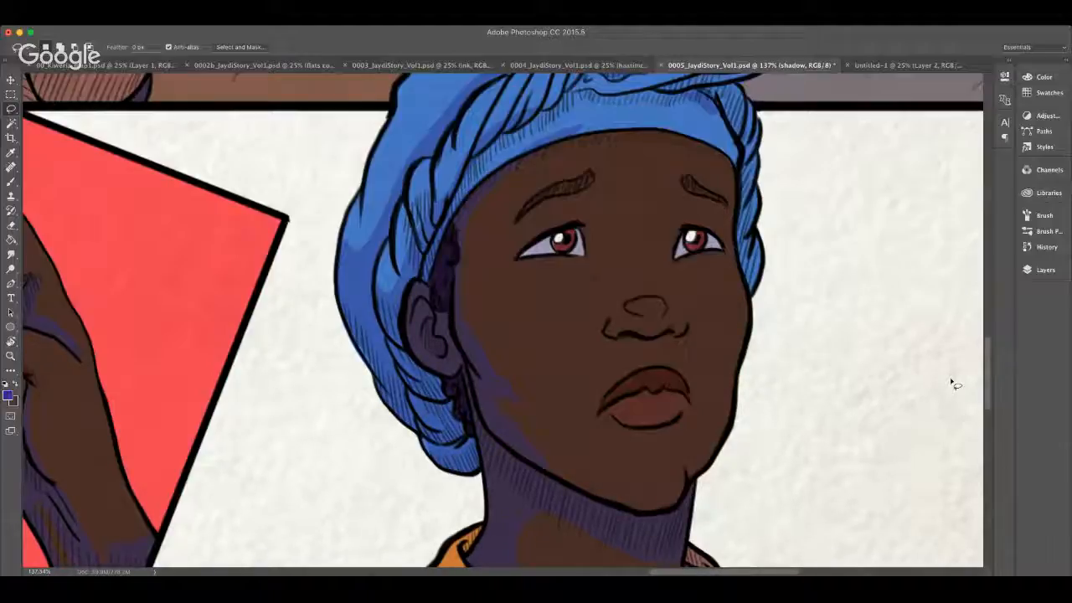
# Step: Examine the shadows on the large portrait's headwrap, face, neck and orange shirt
pyautogui.scroll(2, 955, 383)
pyautogui.scroll(4, 955, 384)
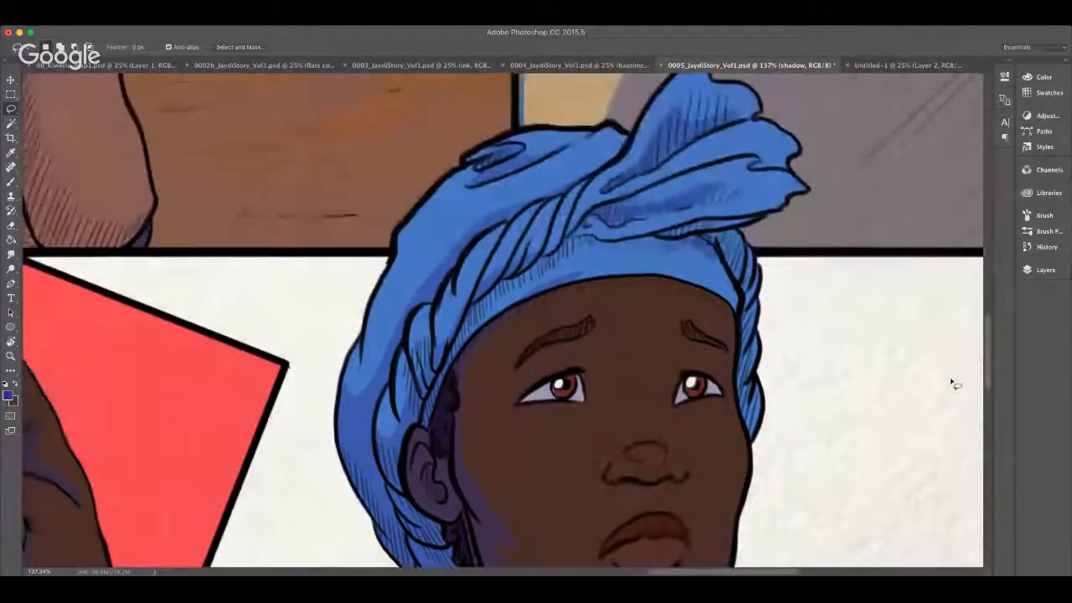
pyautogui.scroll(-15, 955, 384)
pyautogui.scroll(10, 955, 384)
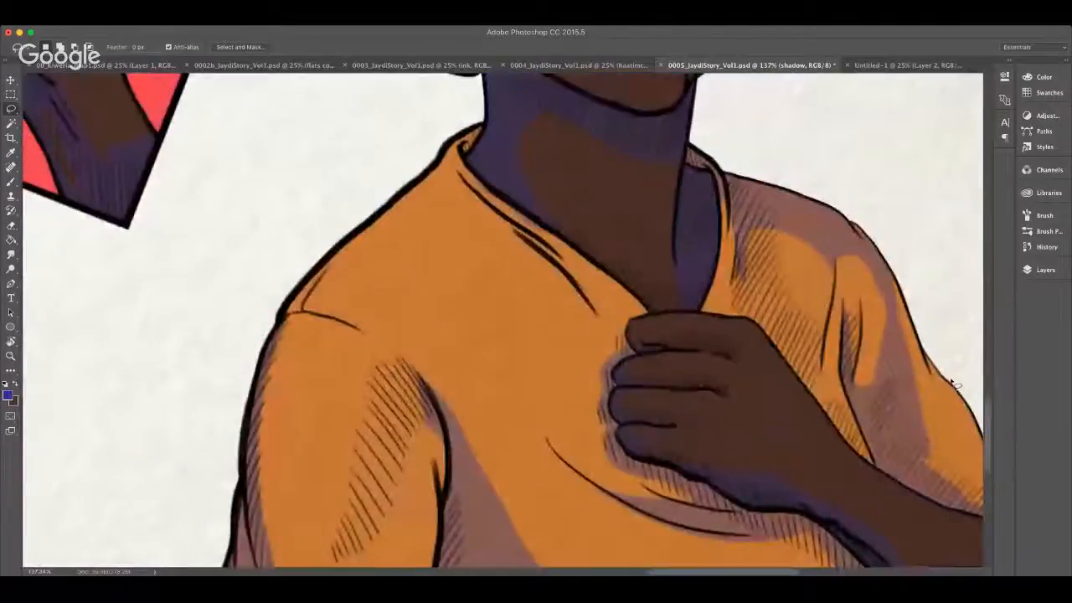
pyautogui.scroll(-10, 955, 383)
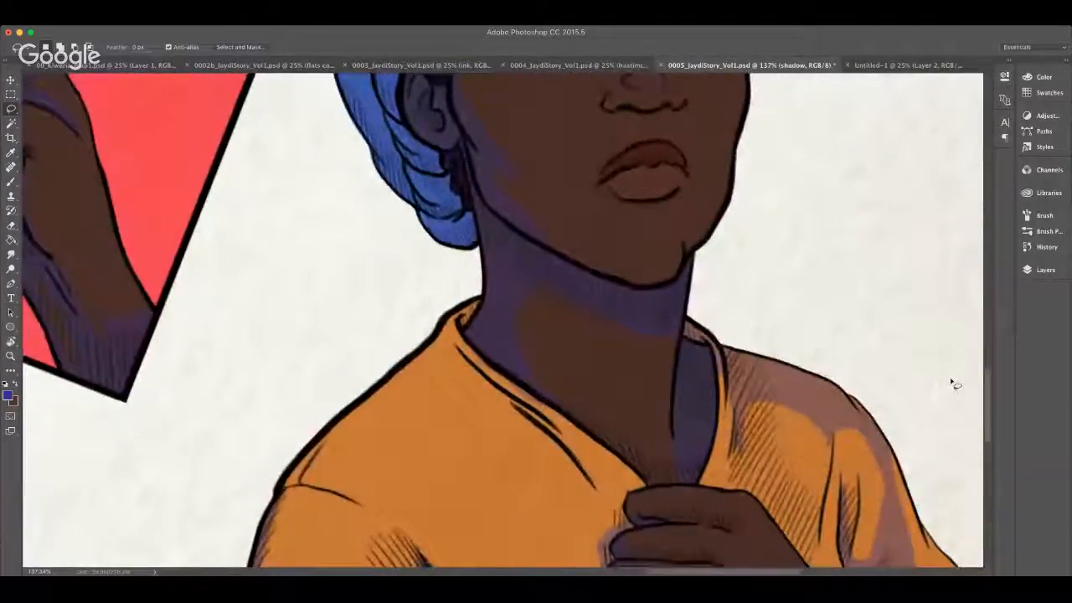
pyautogui.scroll(-5, 955, 383)
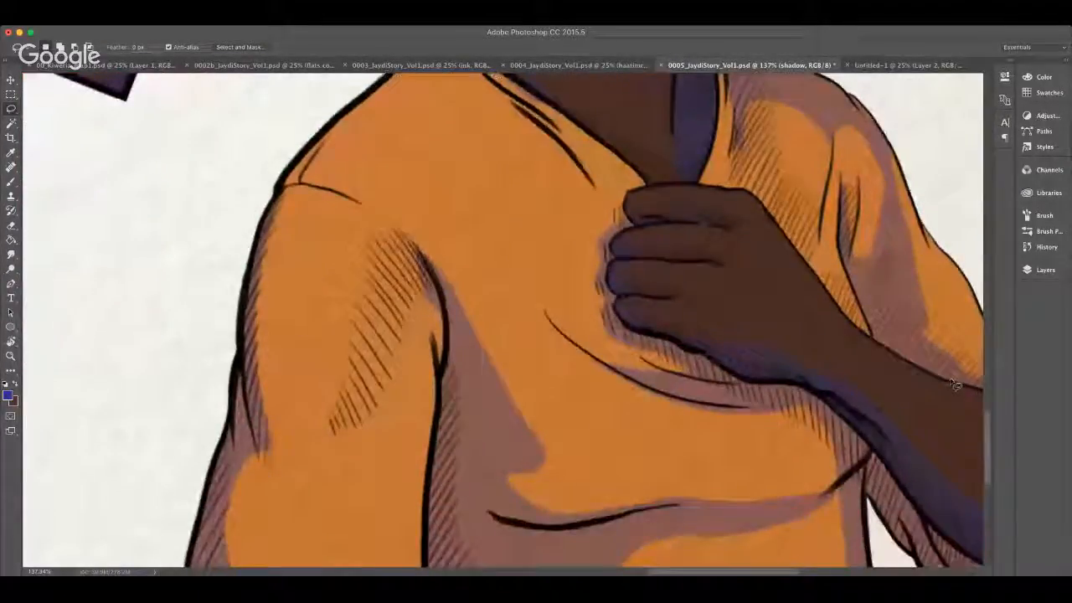
pyautogui.scroll(15, 955, 383)
pyautogui.scroll(-10, 955, 384)
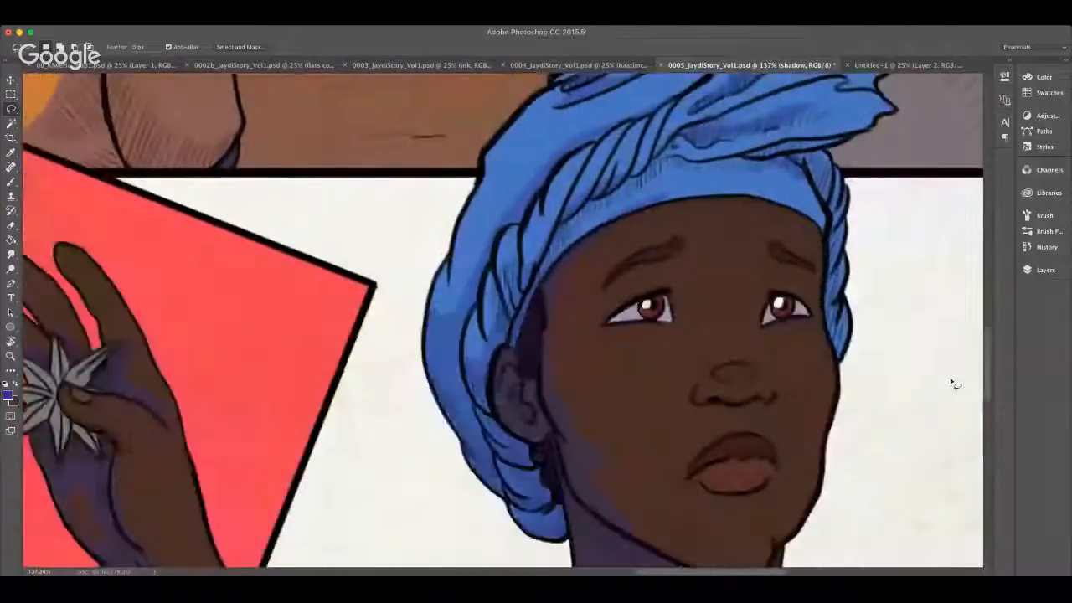
pyautogui.scroll(10, 955, 384)
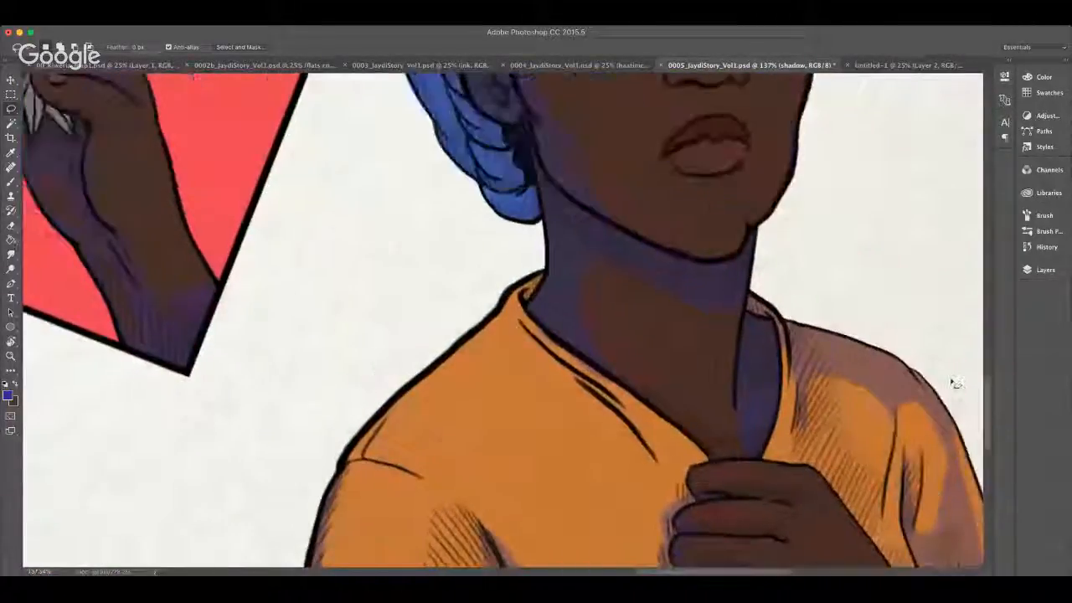
pyautogui.scroll(-6, 955, 383)
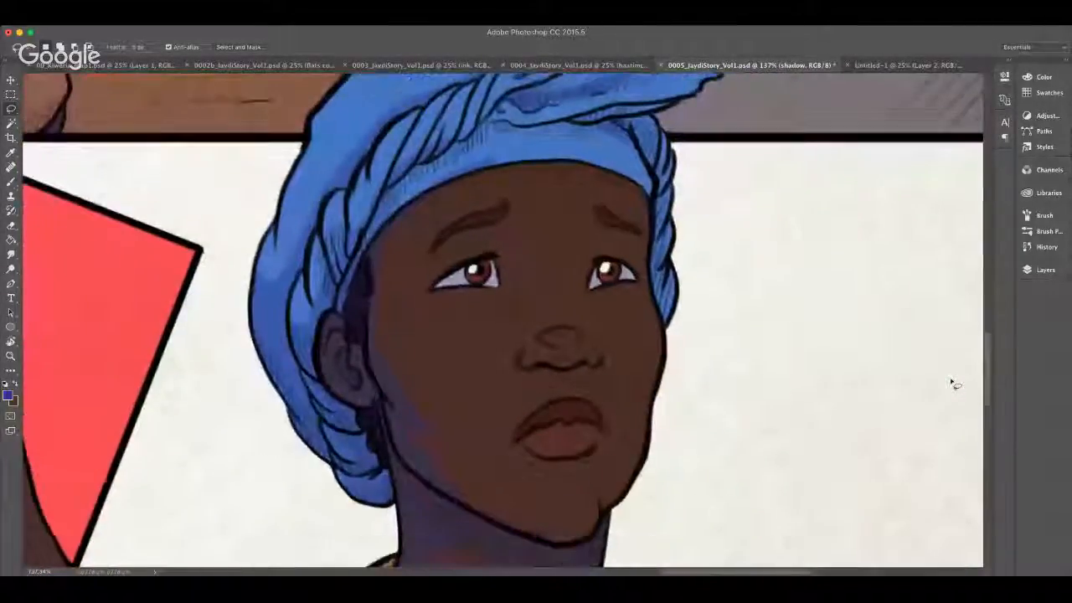
pyautogui.scroll(-5, 955, 383)
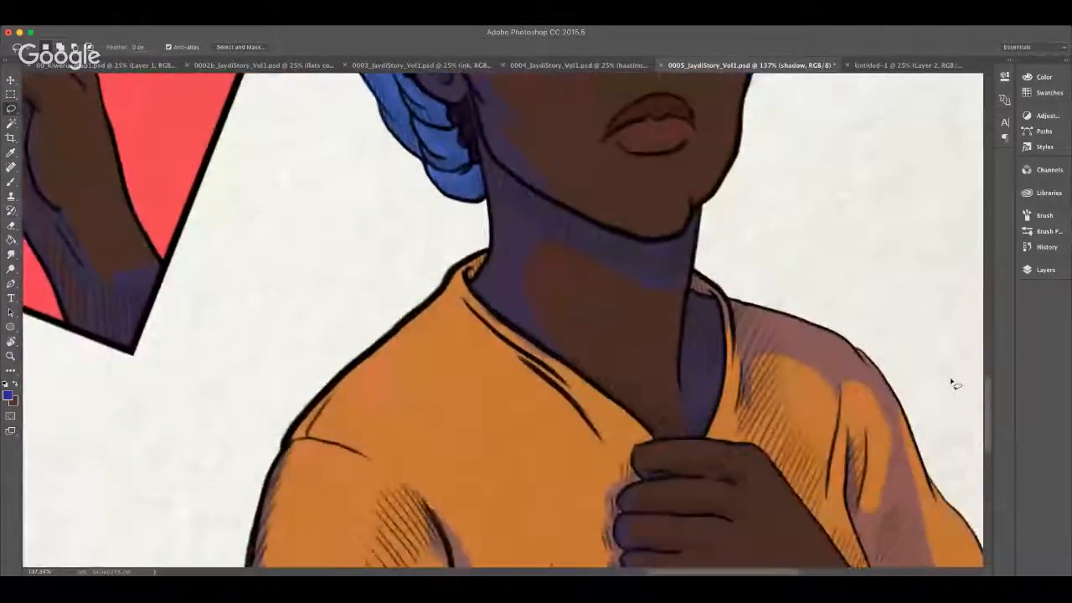
pyautogui.scroll(1, 955, 383)
pyautogui.scroll(5, 953, 383)
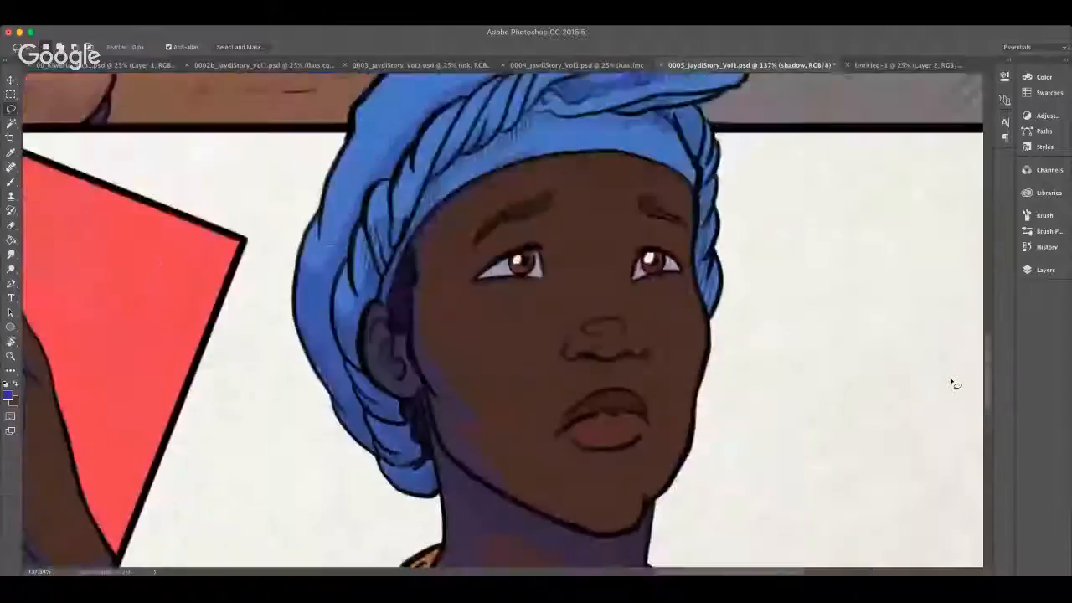
pyautogui.scroll(-5, 953, 384)
pyautogui.scroll(2, 953, 384)
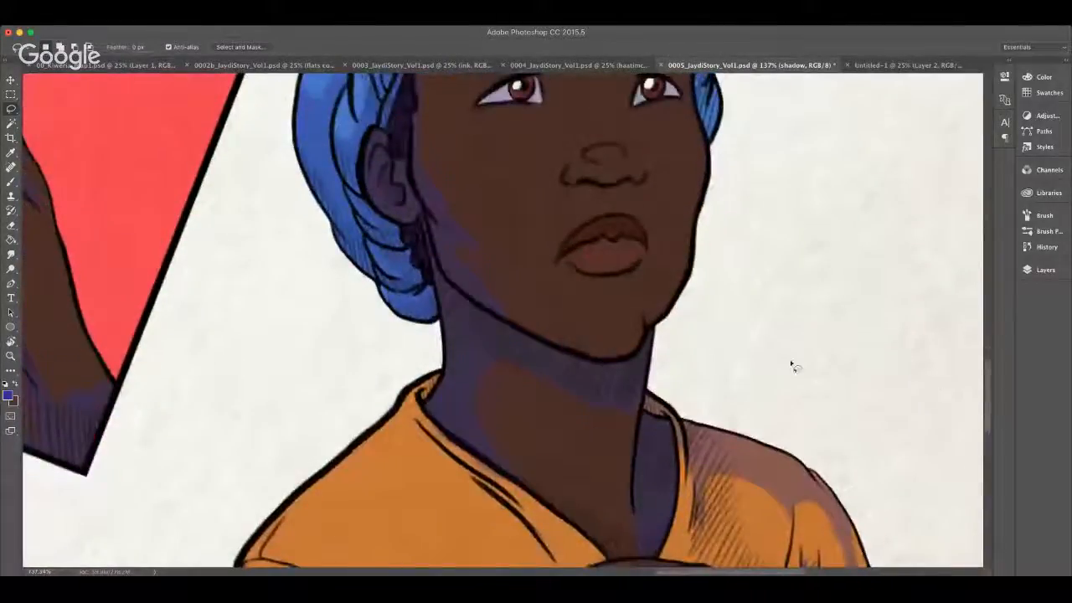
# Step: Zoom out and check the shading in the other panels against the large portrait and the hand inset
pyautogui.click(11, 356)
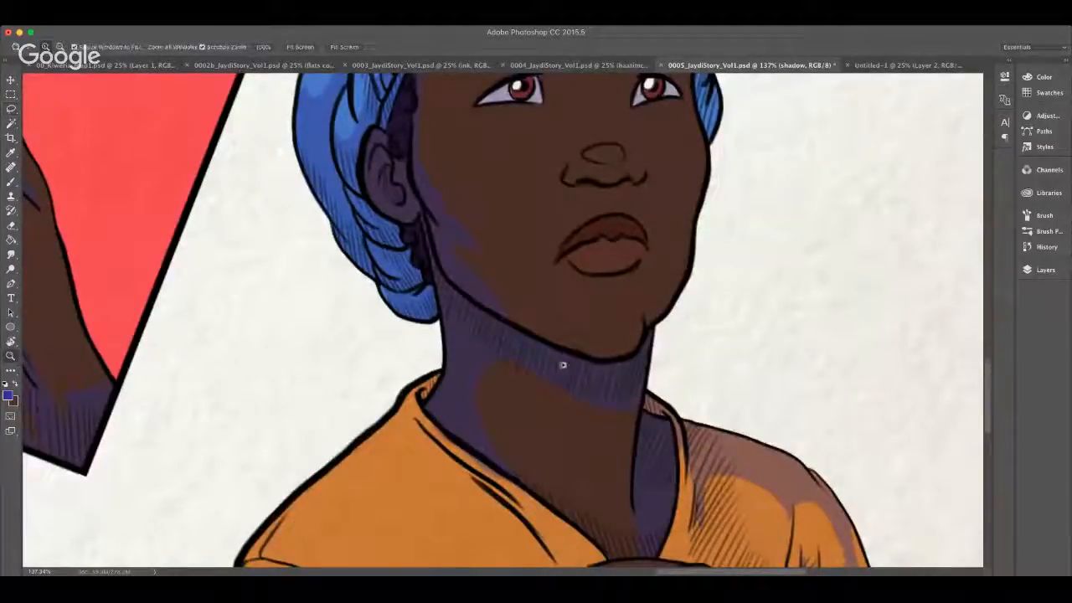
pyautogui.hscroll(2, 646, 376)
pyautogui.hscroll(-2, 646, 375)
pyautogui.moveTo(643, 374); pyautogui.dragTo(615, 376)
pyautogui.hscroll(3, 709, 352)
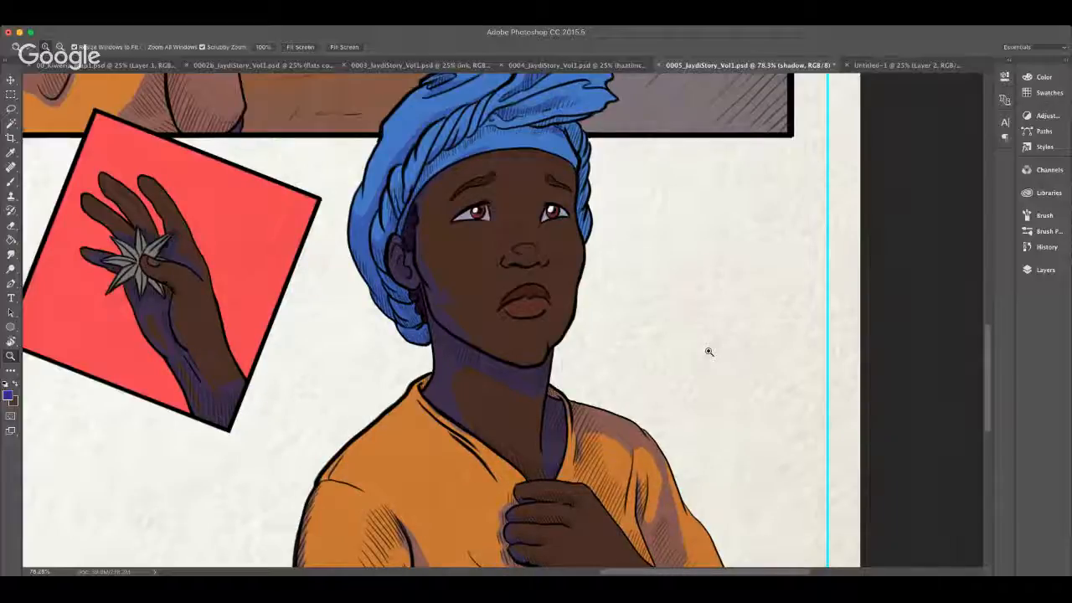
pyautogui.hscroll(-10, 708, 352)
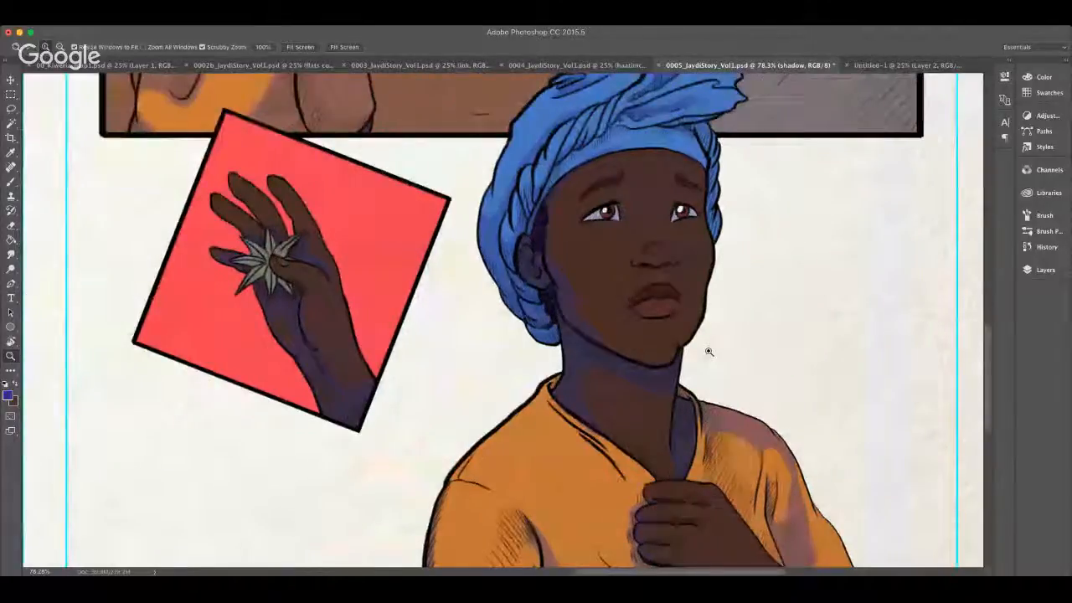
pyautogui.hscroll(-10, 708, 352)
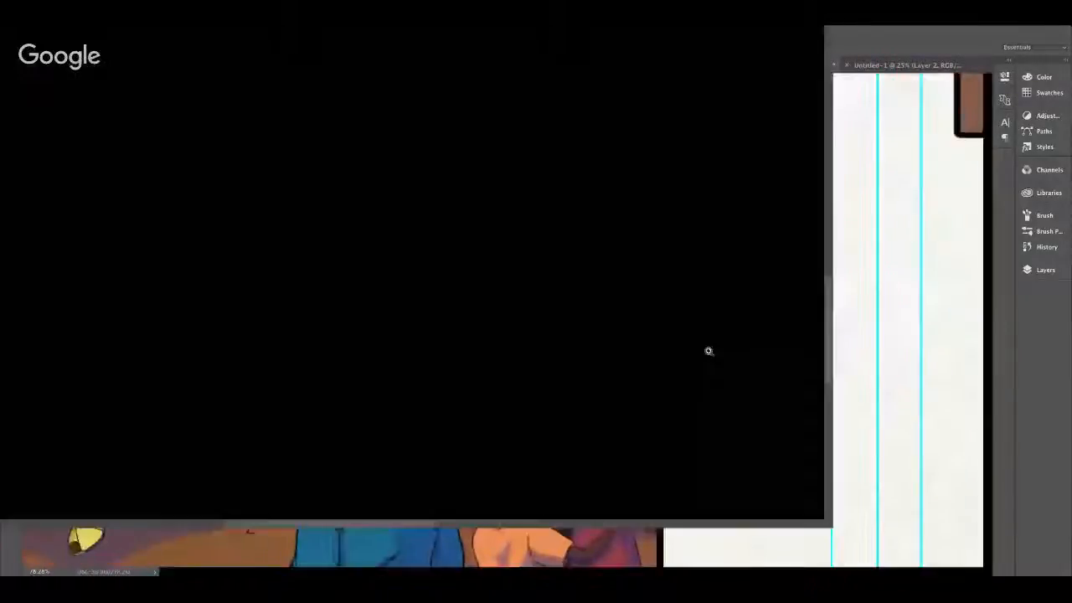
pyautogui.scroll(3, 709, 352)
pyautogui.scroll(10, 709, 352)
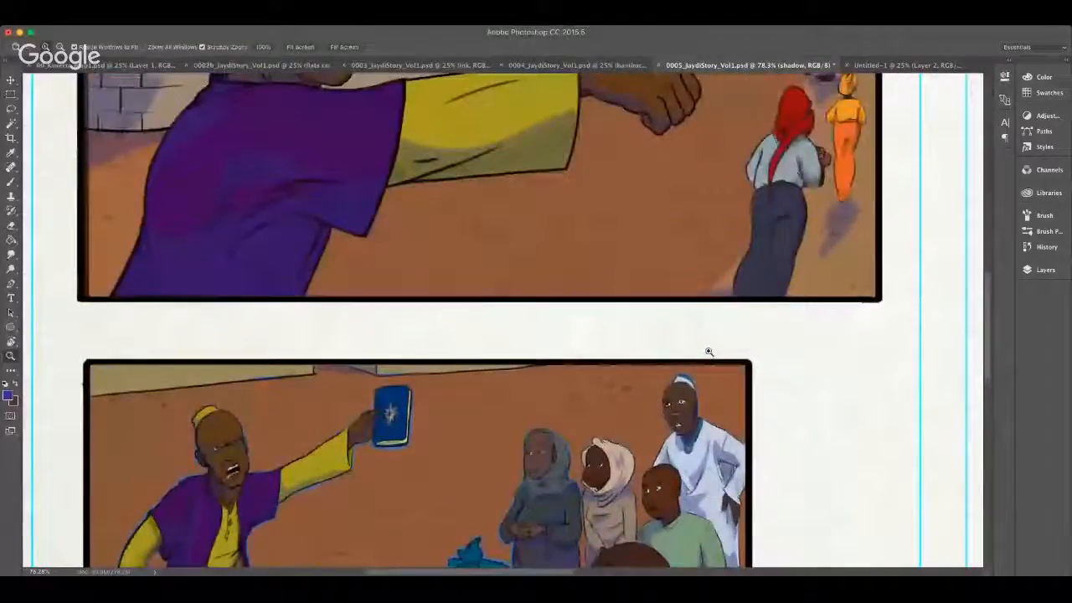
pyautogui.scroll(-10, 709, 352)
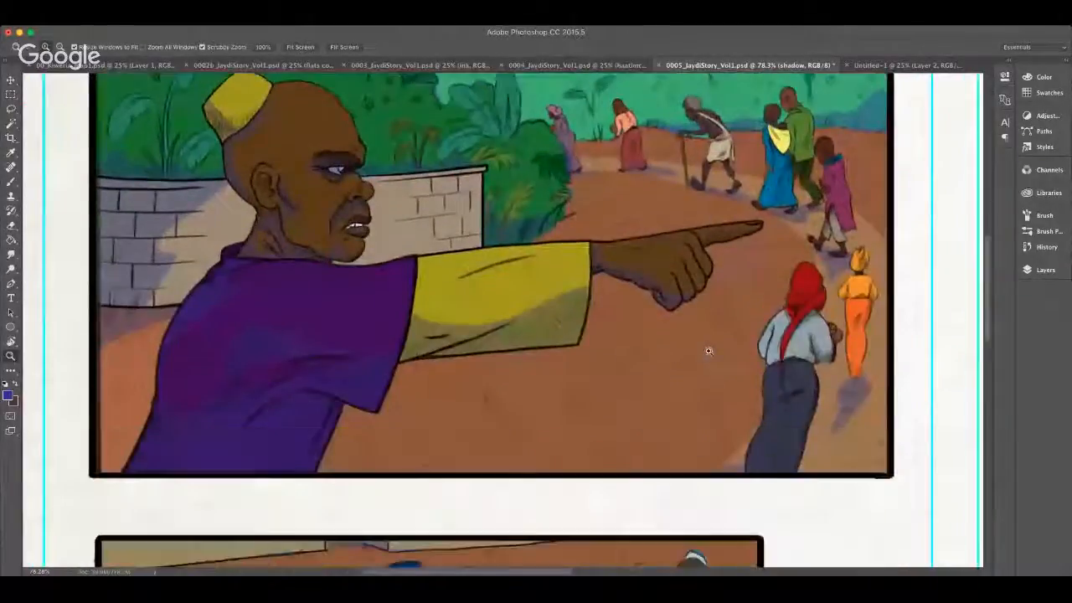
pyautogui.hscroll(12, 709, 352)
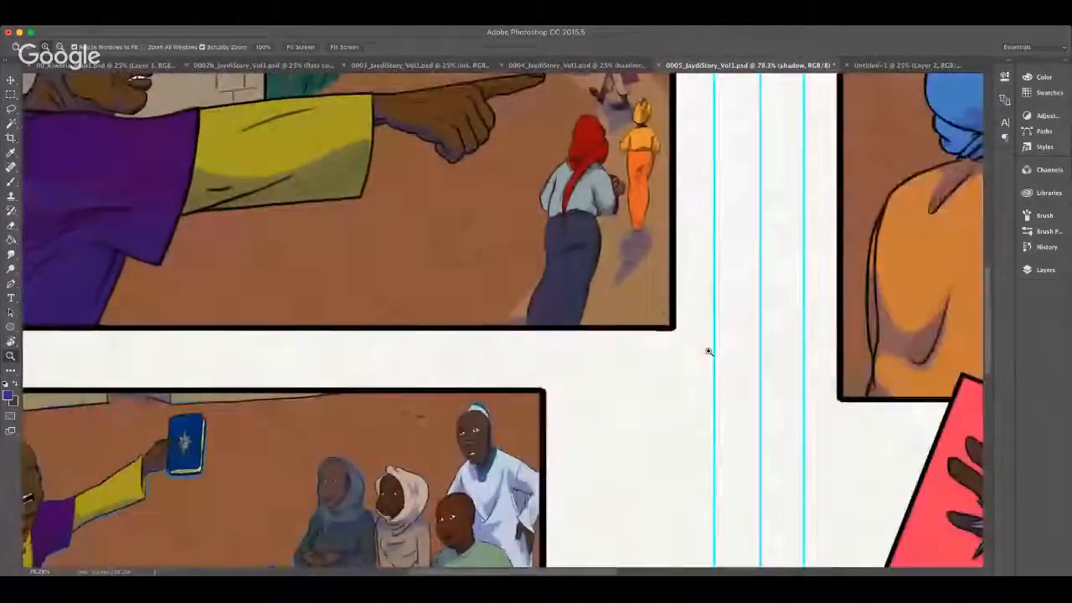
pyautogui.scroll(-5, 708, 352)
pyautogui.hscroll(3, 708, 352)
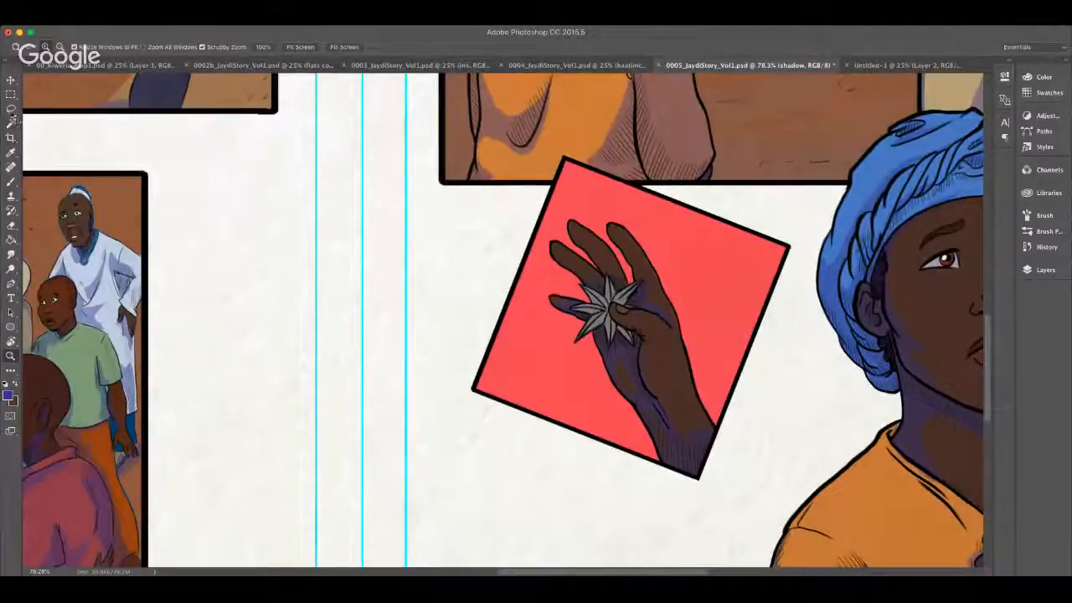
# Step: Fit the whole two-page spread on screen and save the file
pyautogui.click(11, 108)
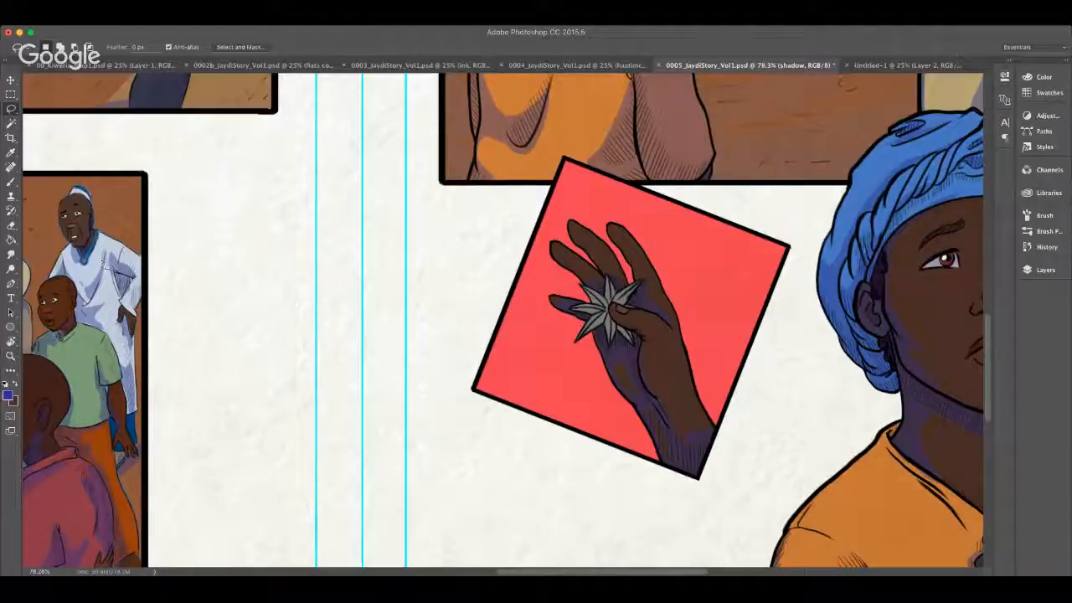
pyautogui.click(12, 356)
pyautogui.click(299, 48)
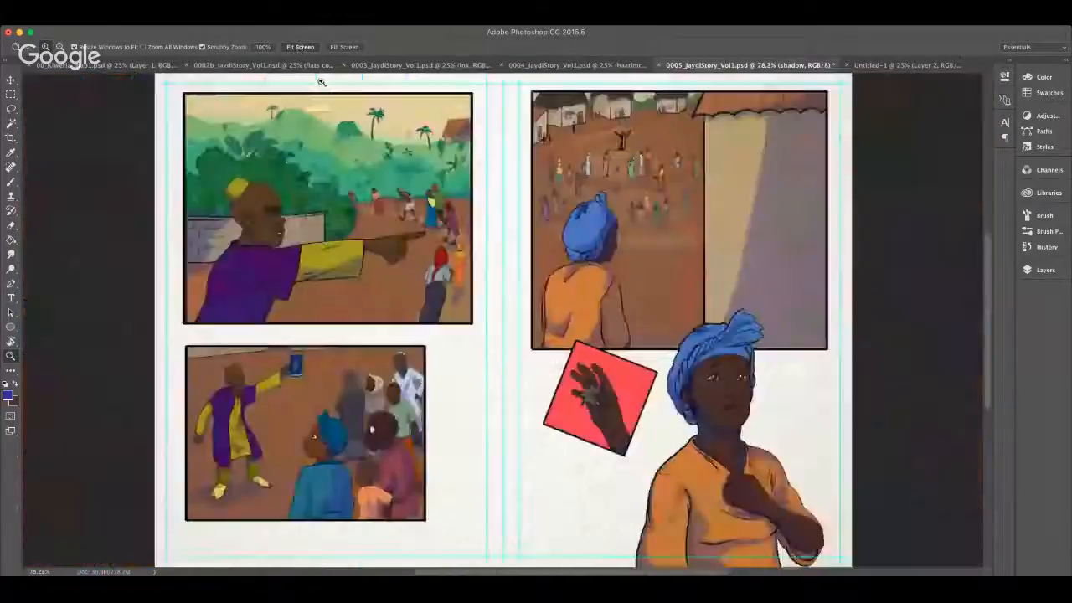
pyautogui.hotkey('ctrl', 's')
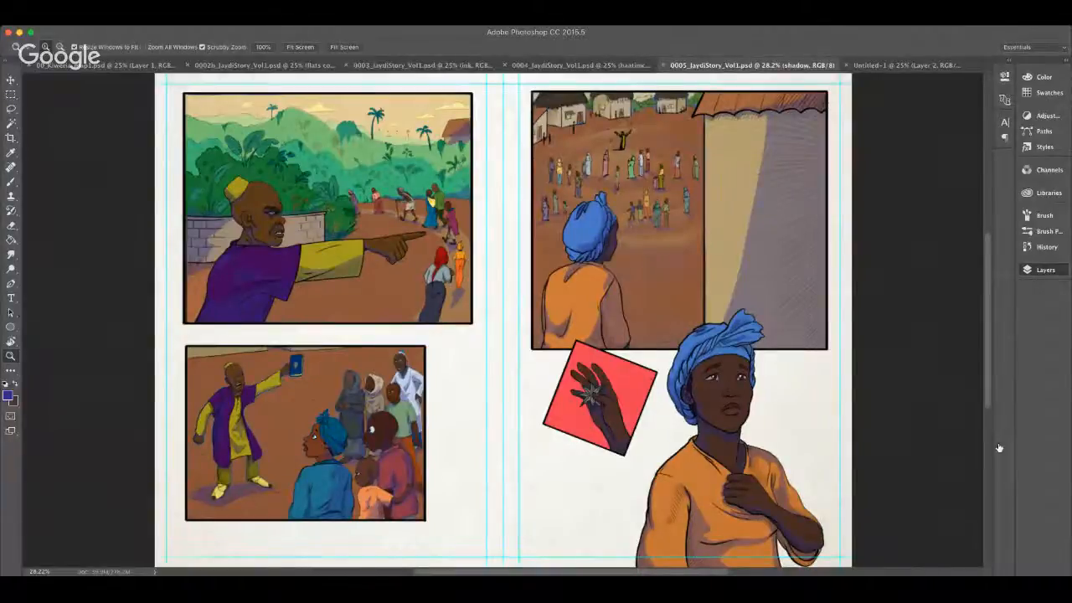
# Step: On a new layer, brush a cyan leaf and flower pattern along both sides of the orange shirt's neckline
pyautogui.press('super+alt+shift+n')
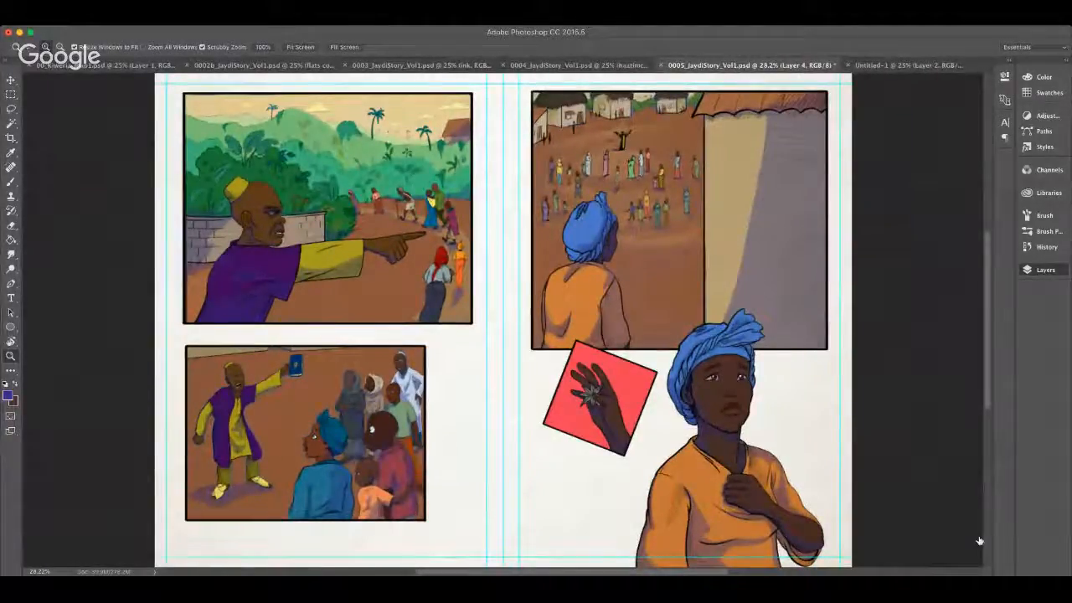
pyautogui.moveTo(727, 468); pyautogui.dragTo(784, 476)
pyautogui.scroll(-3, 784, 476)
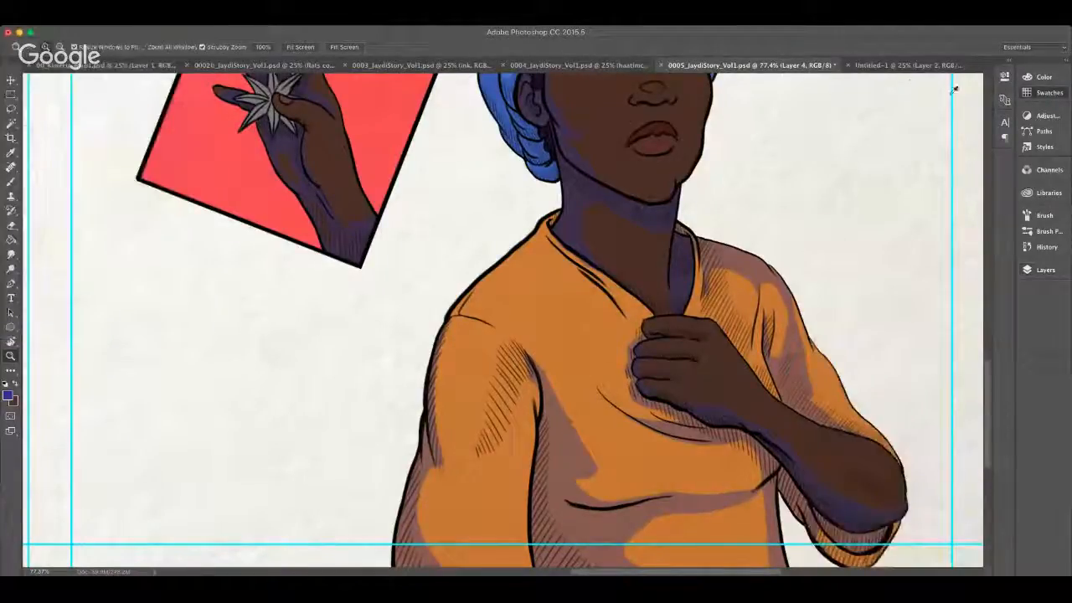
pyautogui.click(922, 101)
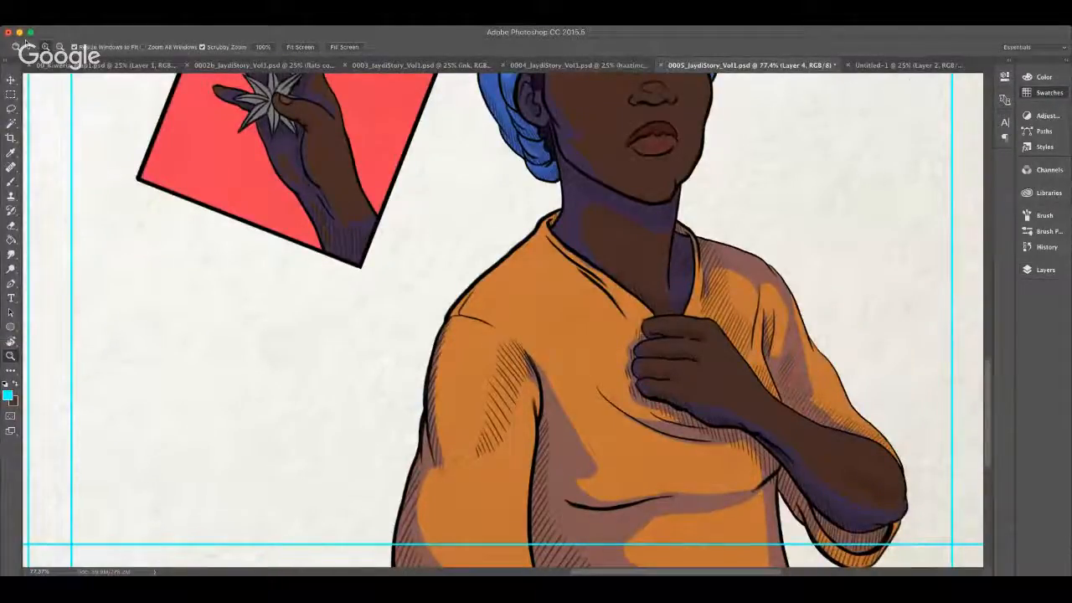
pyautogui.click(11, 182)
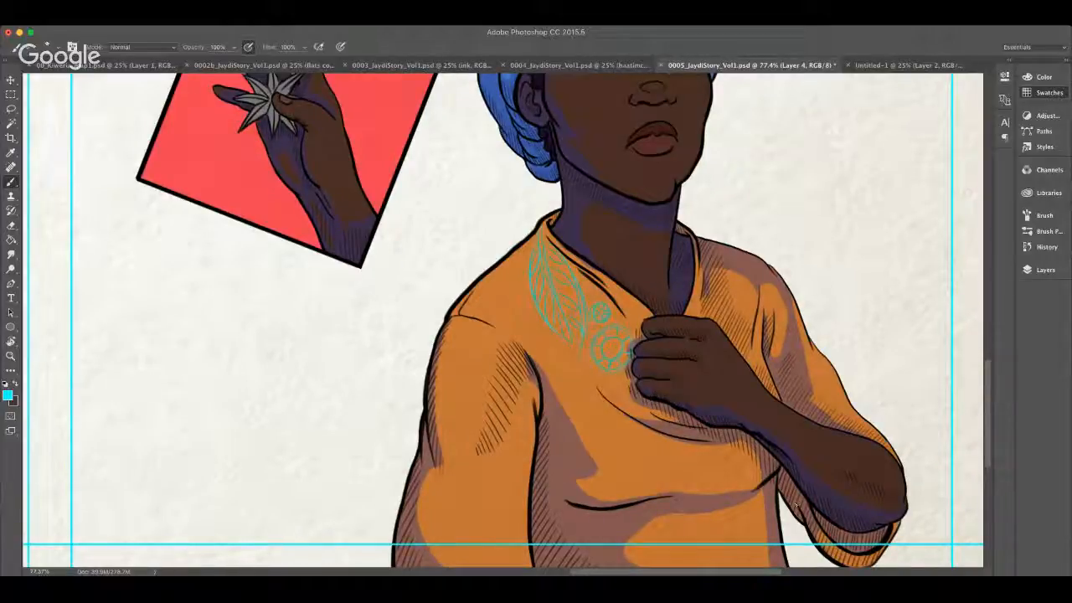
pyautogui.moveTo(704, 242); pyautogui.dragTo(726, 272)
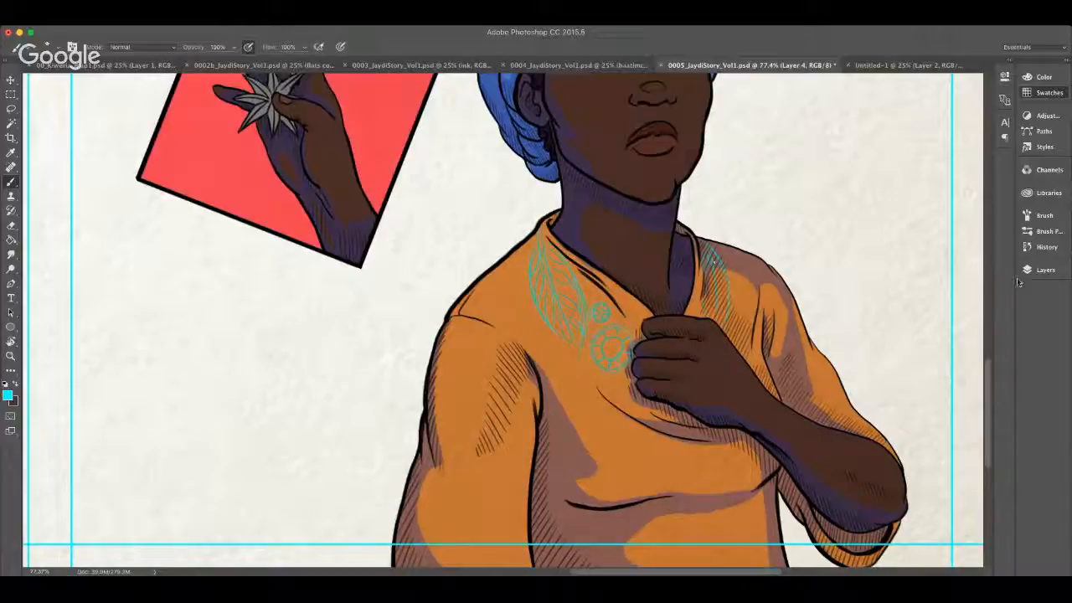
# Step: Clear the cyan pattern and brush a narrower leafy vine border along both sides of the shirt's neckline
pyautogui.click(1050, 274)
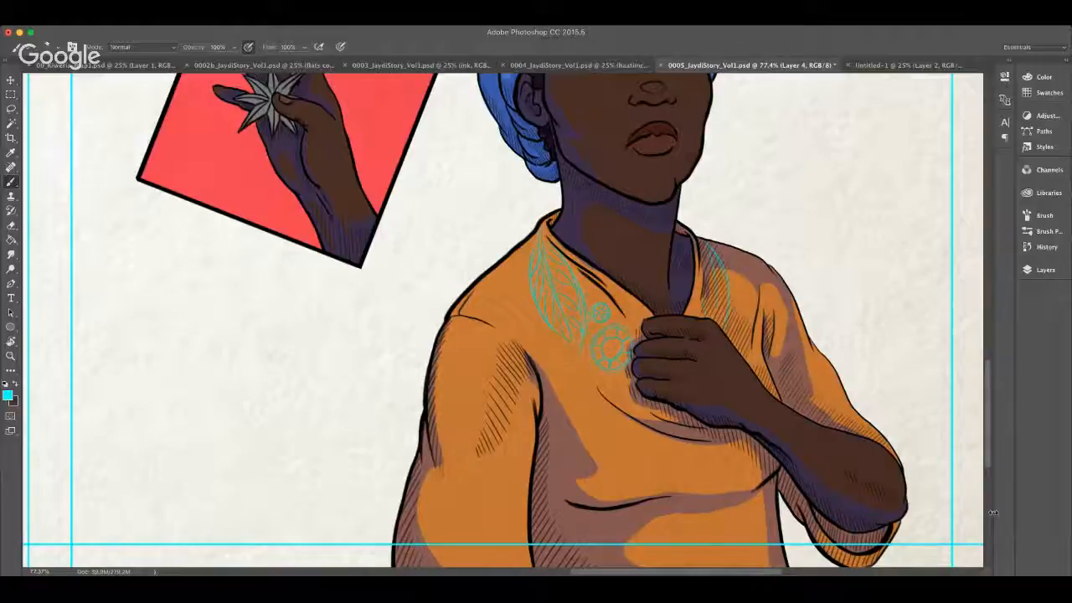
pyautogui.press('Delete')
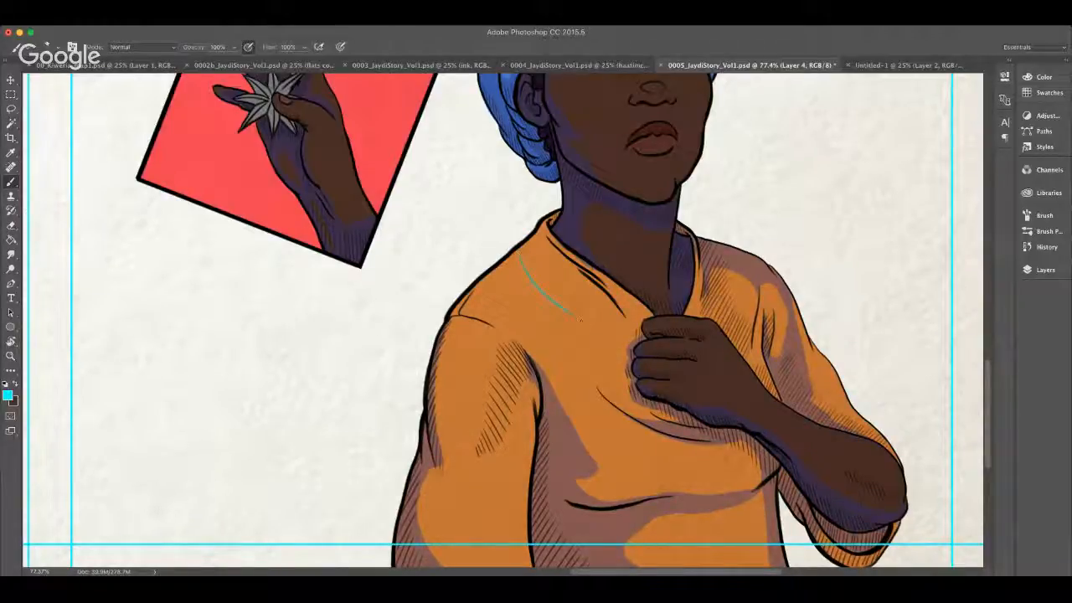
pyautogui.moveTo(722, 246); pyautogui.dragTo(723, 315)
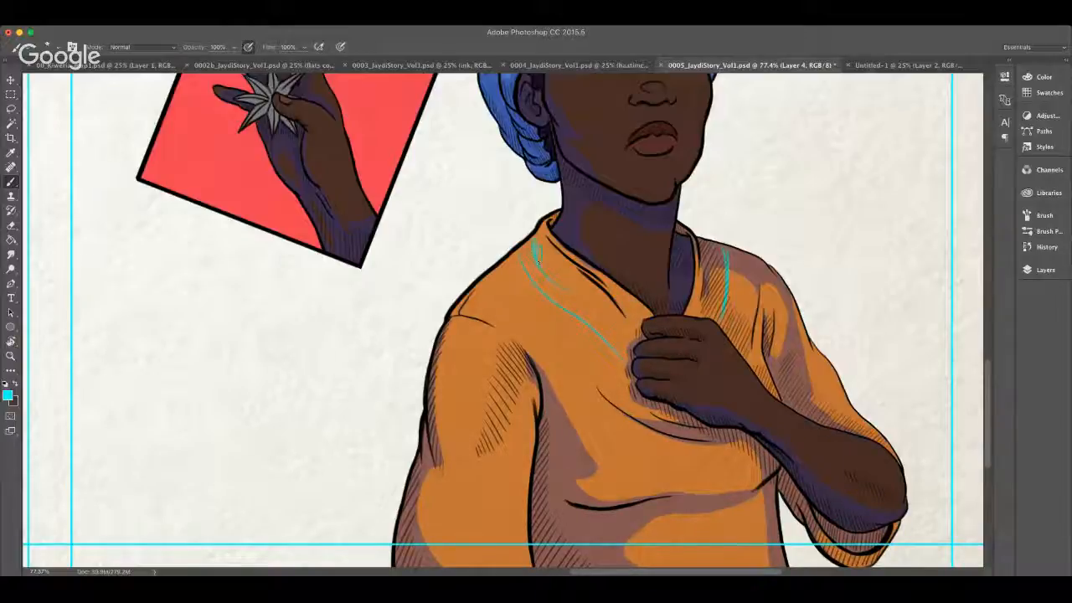
pyautogui.moveTo(543, 270); pyautogui.dragTo(557, 288)
pyautogui.moveTo(603, 310); pyautogui.dragTo(593, 316)
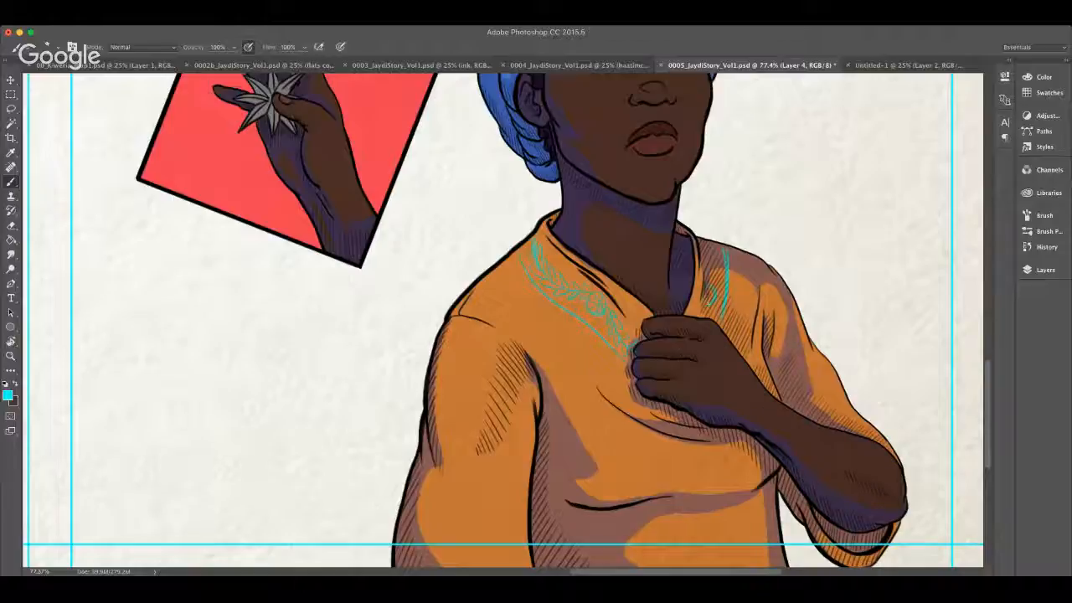
pyautogui.moveTo(717, 246); pyautogui.dragTo(712, 267)
pyautogui.moveTo(716, 244); pyautogui.dragTo(721, 249)
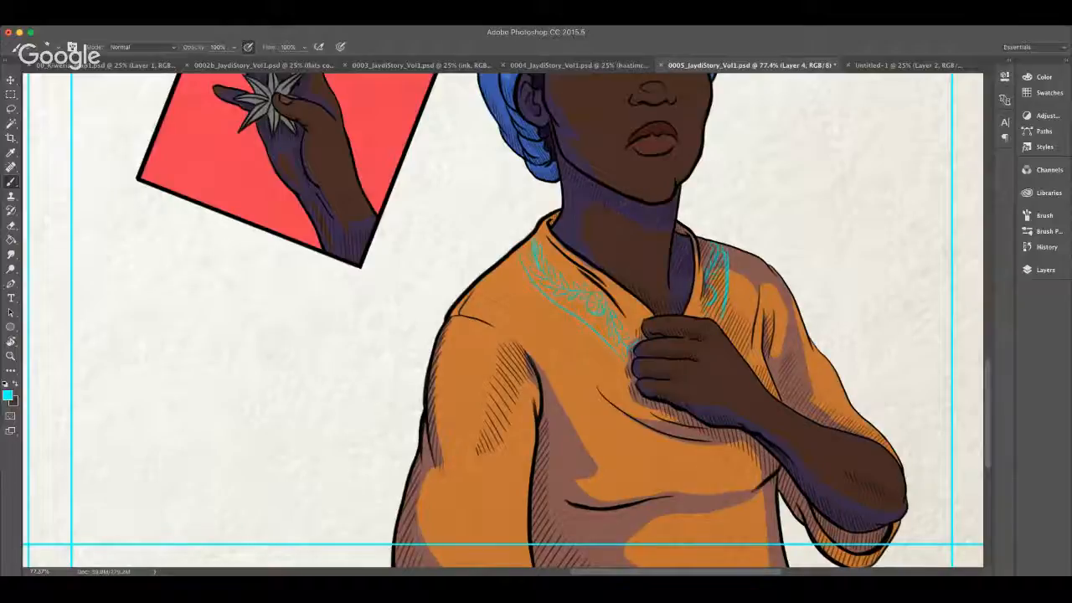
# Step: Check the new neckline border on the whole spread and up close on the large portrait
pyautogui.click(10, 355)
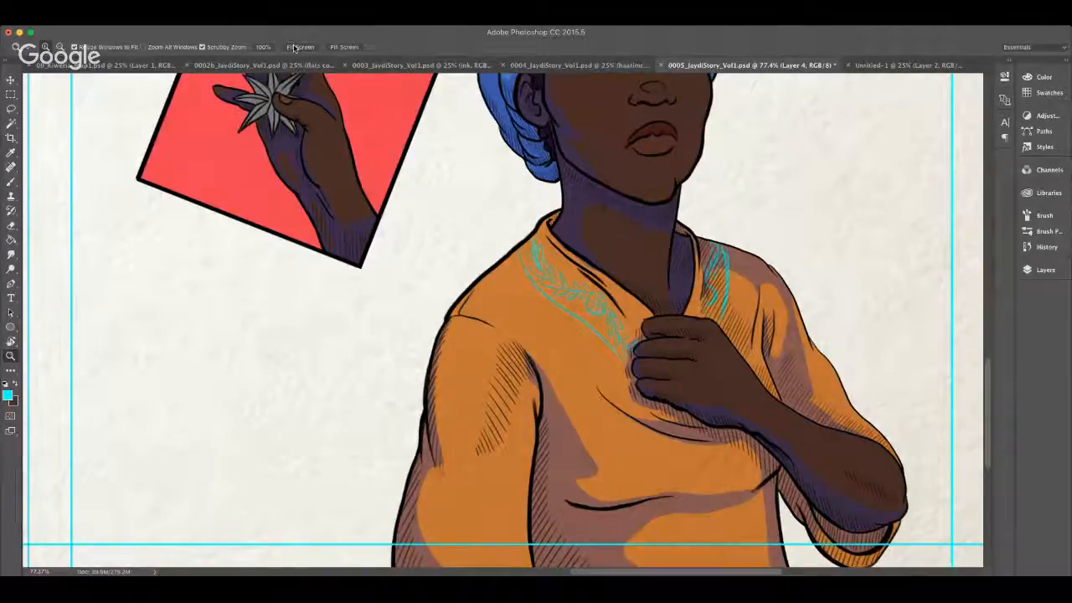
pyautogui.click(299, 47)
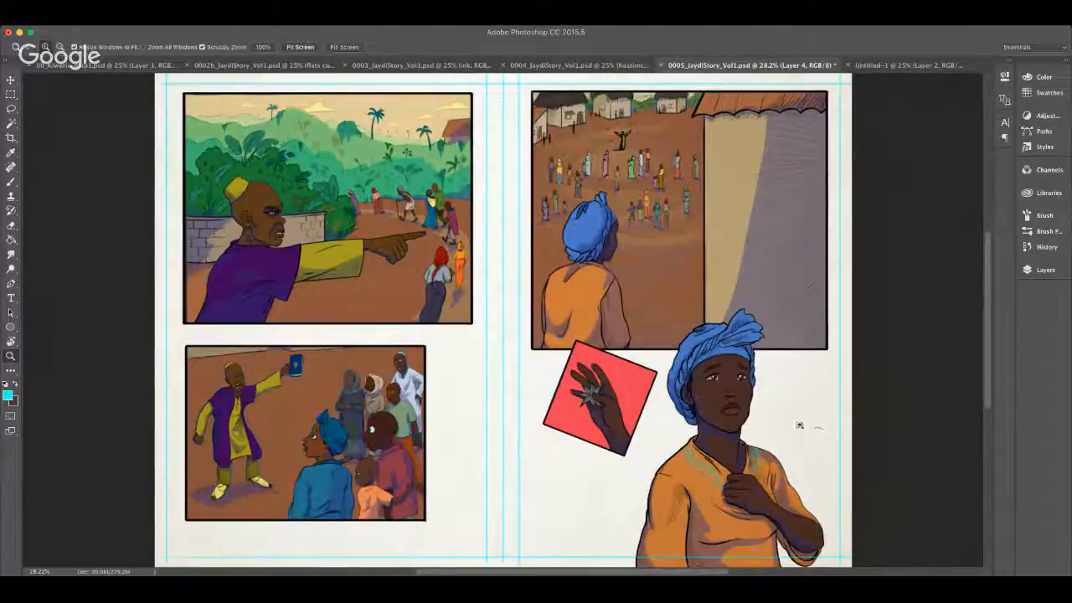
pyautogui.moveTo(722, 435); pyautogui.dragTo(763, 434)
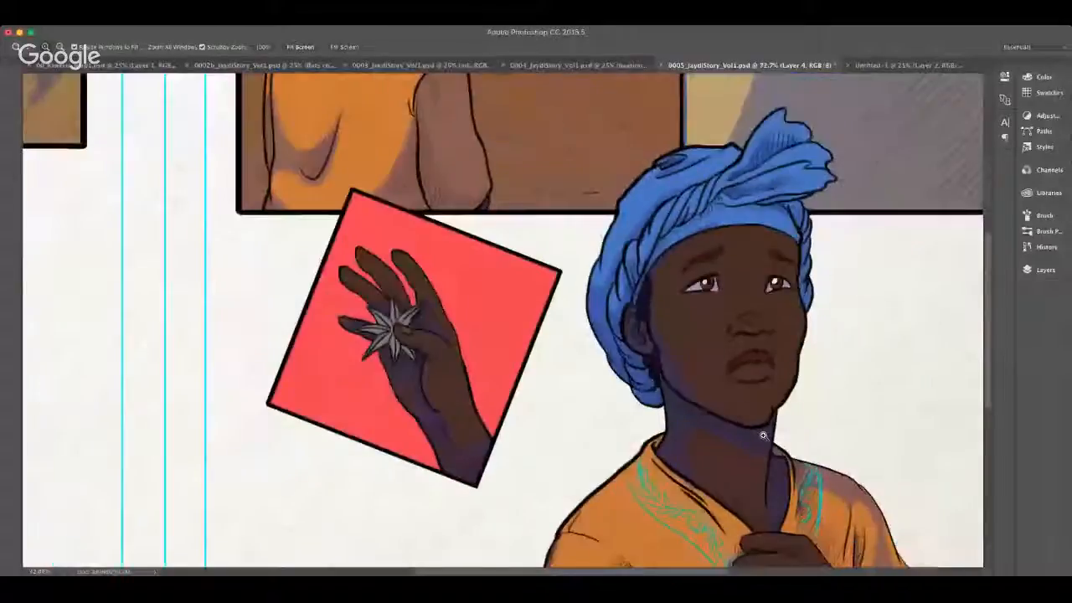
pyautogui.scroll(-3, 763, 434)
pyautogui.hscroll(2, 763, 434)
pyautogui.scroll(-2, 763, 434)
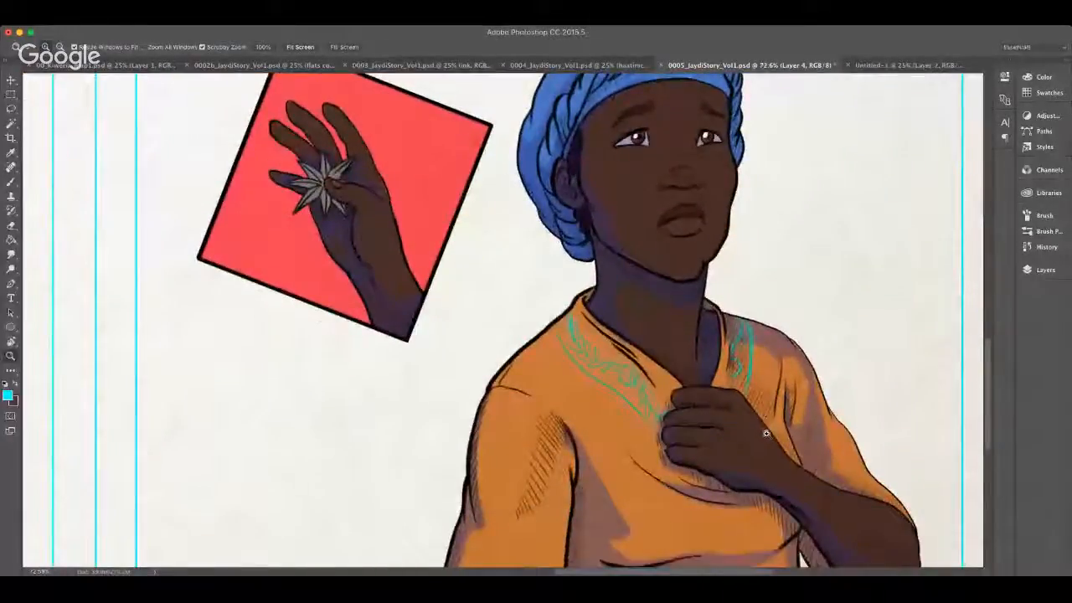
pyautogui.hscroll(2, 765, 434)
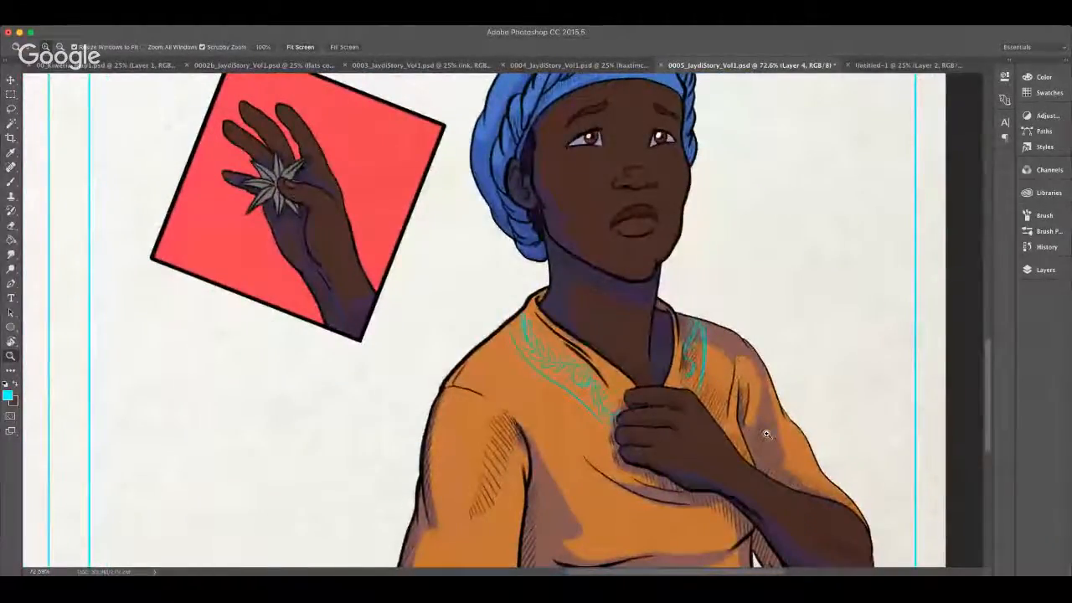
pyautogui.hscroll(2, 766, 434)
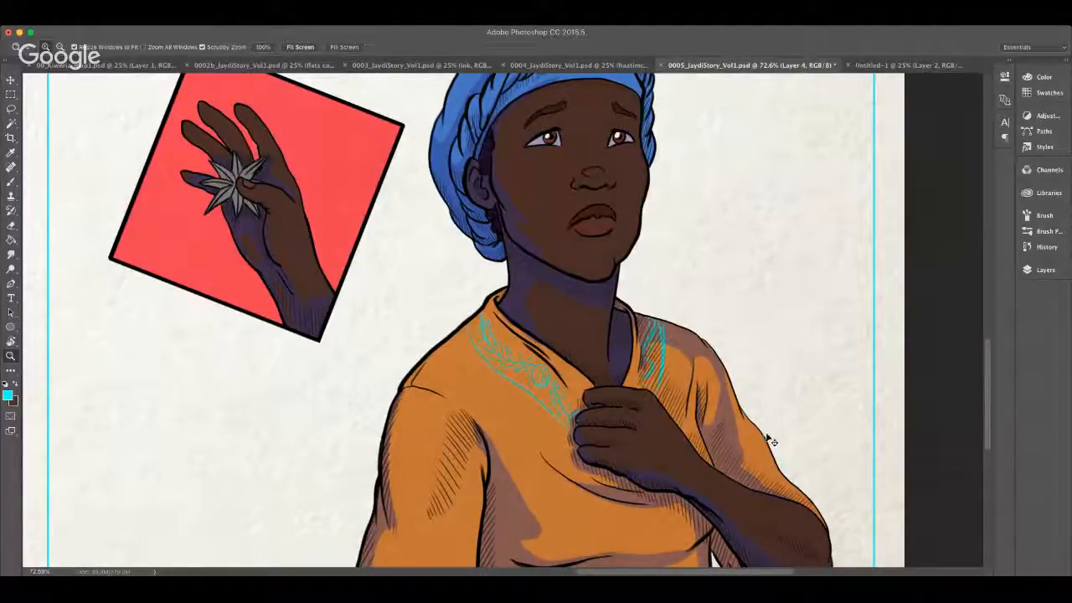
# Step: Delete the entire cyan border from the pattern layer and deselect
pyautogui.press('super+a')
pyautogui.press('Delete')
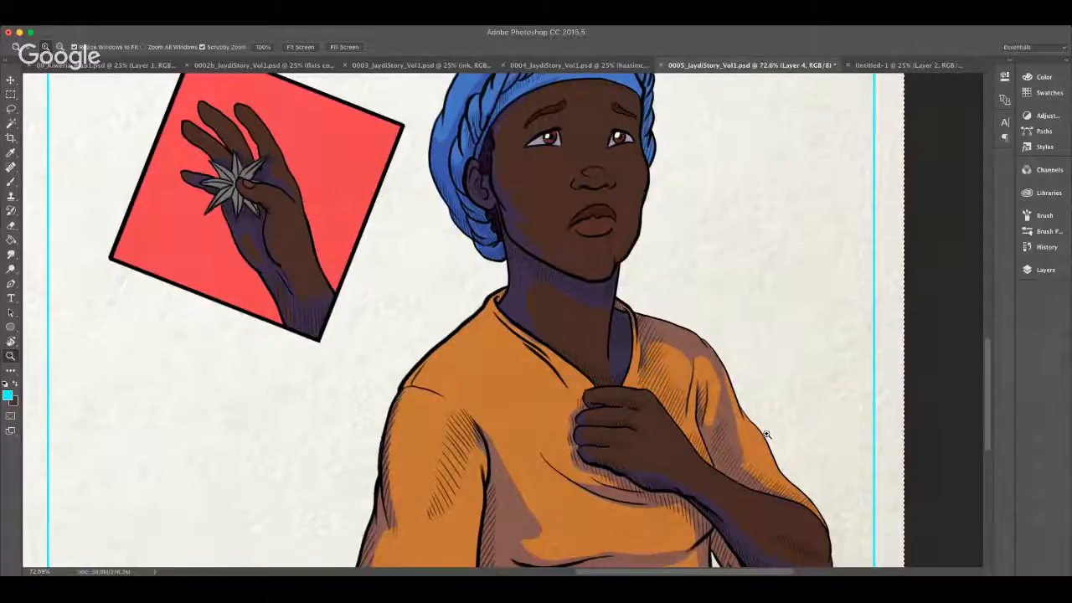
pyautogui.press('super+d')
# Step: Brush long curved cyan outlines down the shirt from both shoulders toward the hand, parallel to the neckline
pyautogui.click(718, 407)
pyautogui.moveTo(718, 408); pyautogui.dragTo(713, 407)
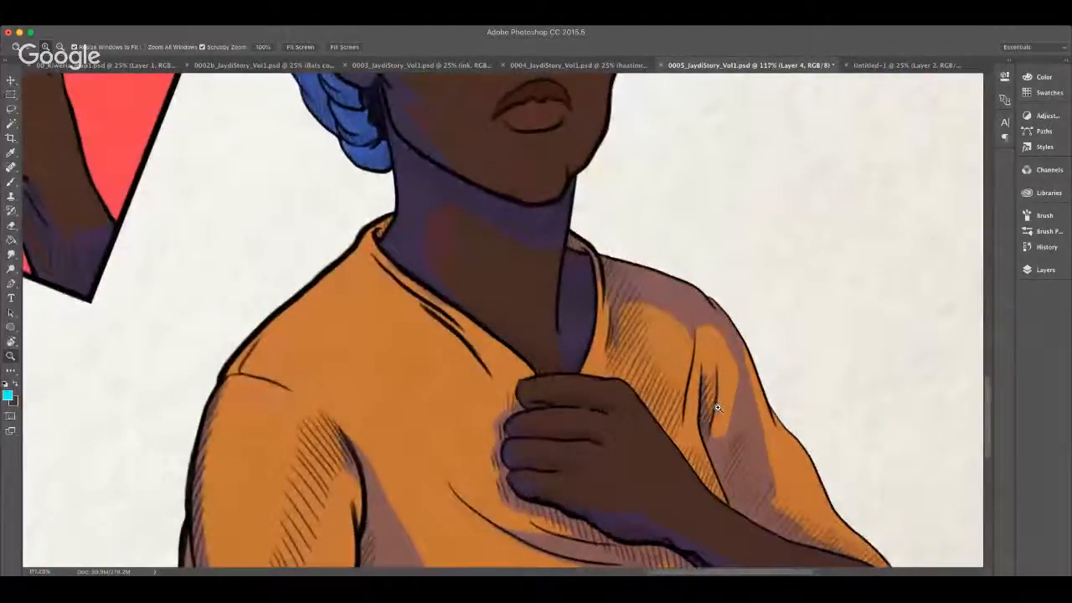
pyautogui.press('b')
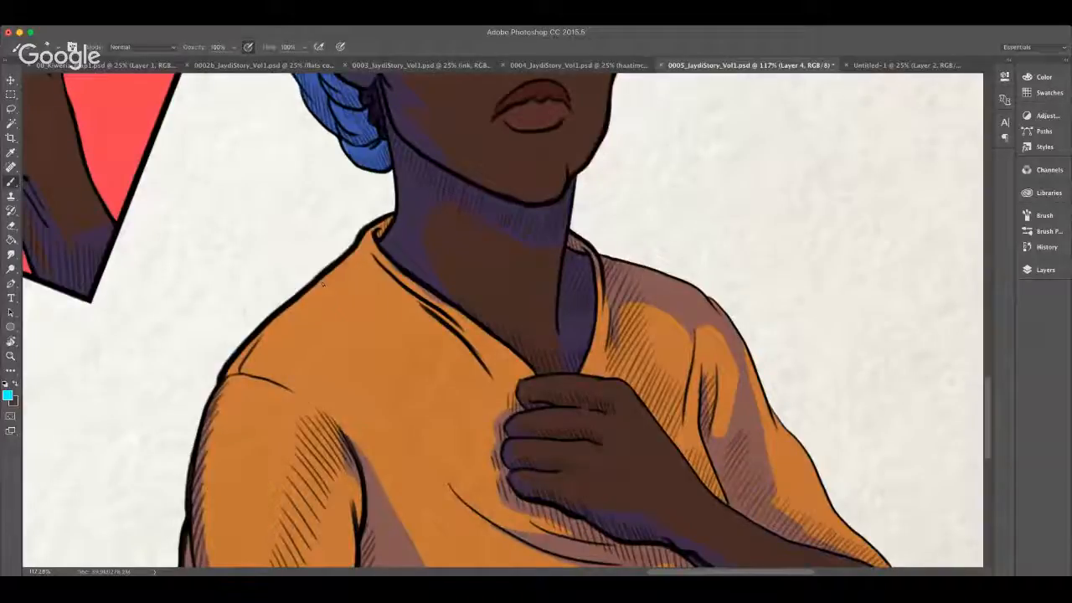
pyautogui.moveTo(325, 294); pyautogui.dragTo(499, 469)
pyautogui.moveTo(638, 274); pyautogui.dragTo(643, 368)
pyautogui.moveTo(643, 270); pyautogui.dragTo(641, 371)
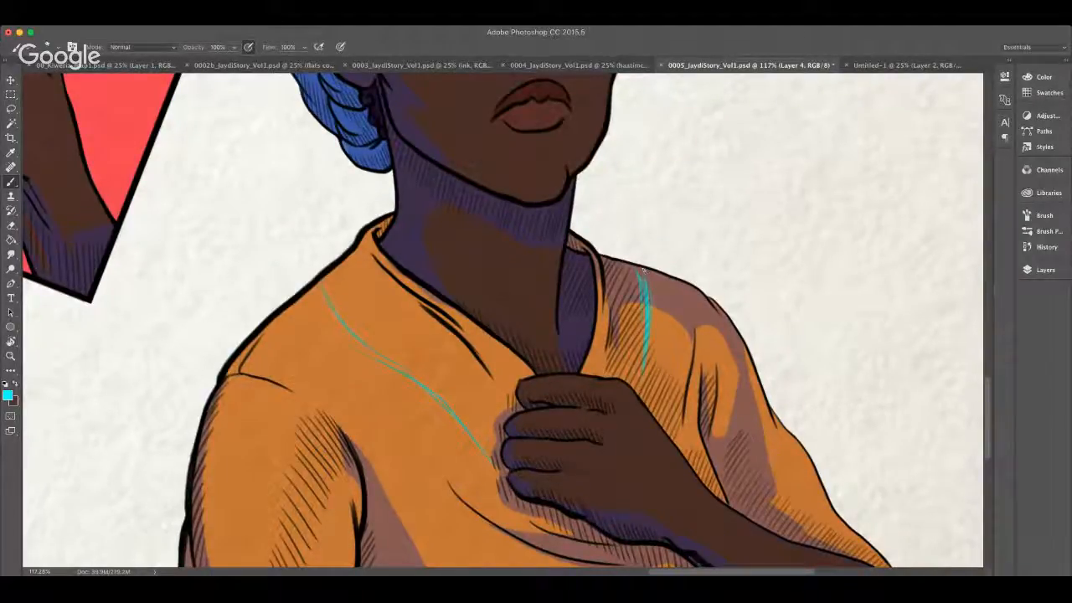
pyautogui.moveTo(644, 270); pyautogui.dragTo(647, 318)
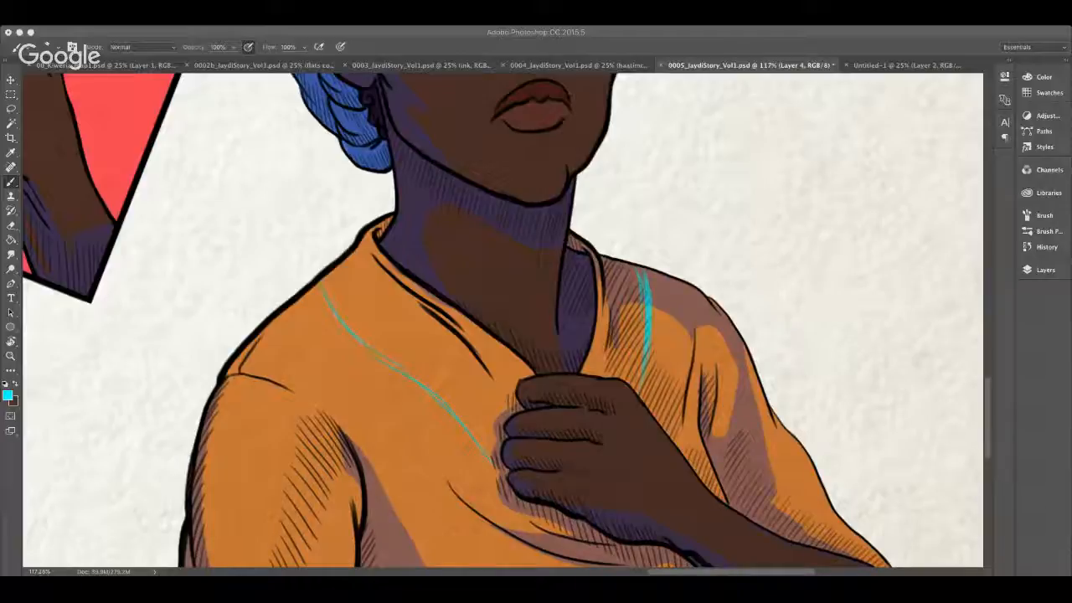
pyautogui.click(1026, 463)
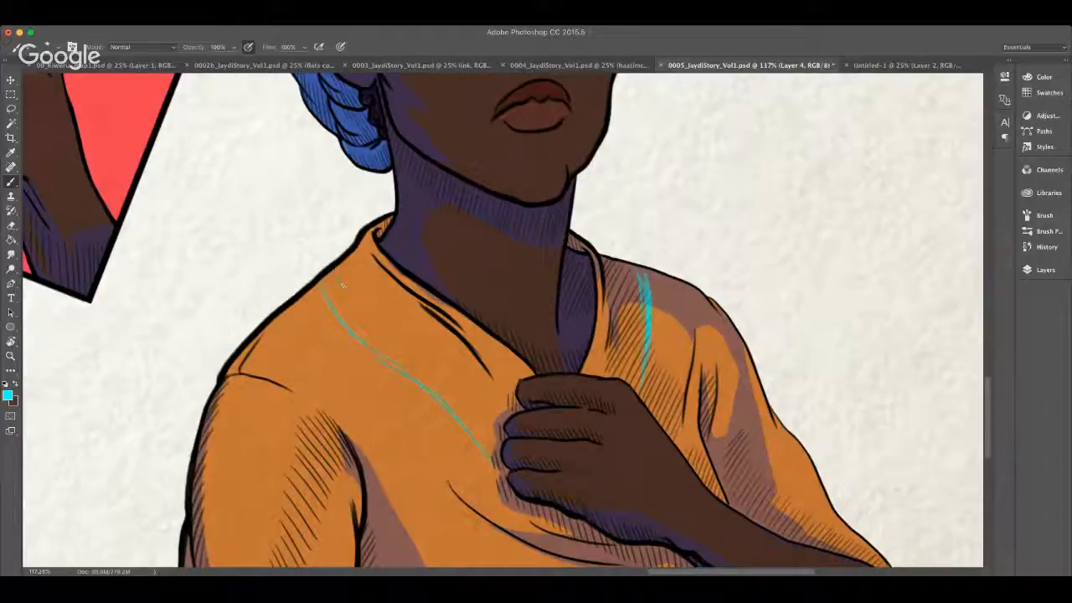
# Step: Add curved cyan branch lines between the long outlines and the neckline on both sides of the shirt
pyautogui.moveTo(402, 294); pyautogui.dragTo(419, 305)
pyautogui.moveTo(387, 356)
pyautogui.mouseDown()
pyautogui.moveTo(455, 358)
pyautogui.moveTo(494, 409)
pyautogui.mouseUp()
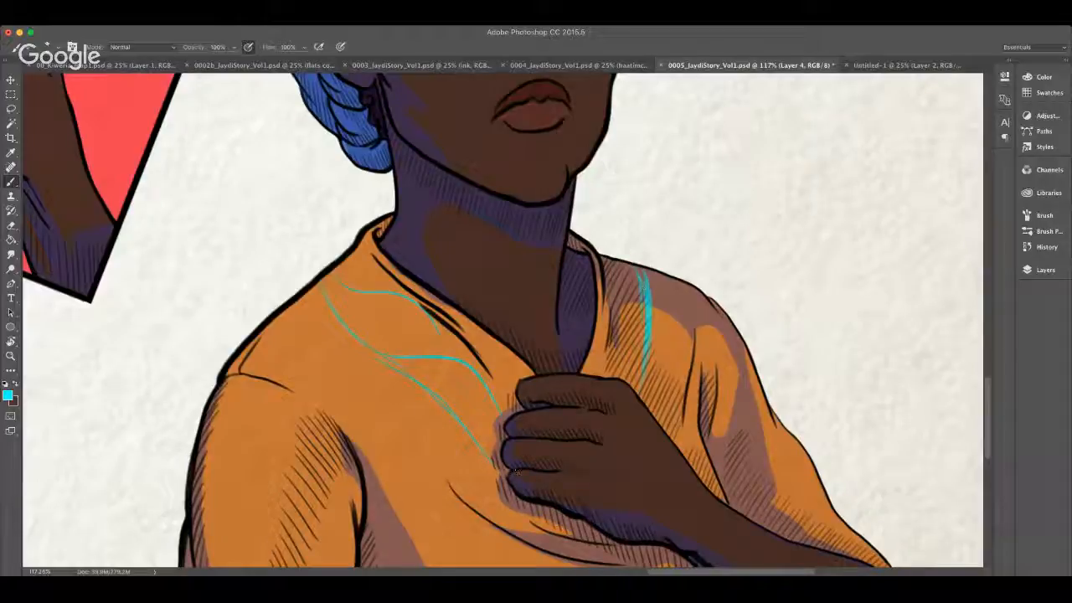
pyautogui.moveTo(643, 273); pyautogui.dragTo(606, 312)
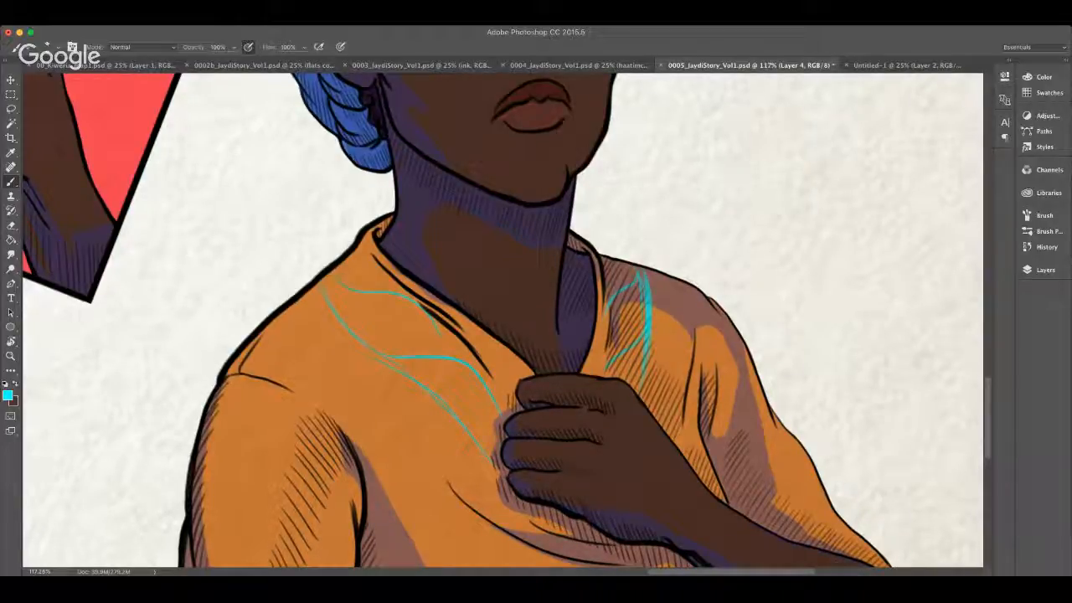
# Step: Brush small cyan leaves along the branches and outlines on both sides of the neckline
pyautogui.moveTo(333, 286)
pyautogui.mouseDown()
pyautogui.moveTo(344, 302)
pyautogui.moveTo(398, 299)
pyautogui.moveTo(439, 333)
pyautogui.mouseUp()
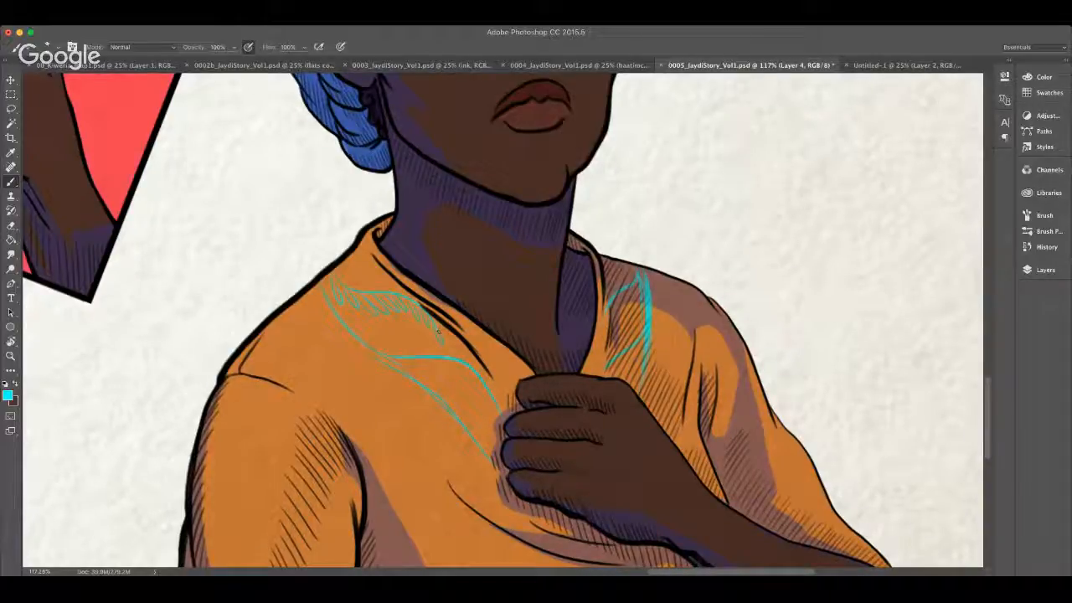
pyautogui.moveTo(347, 278)
pyautogui.mouseDown()
pyautogui.moveTo(342, 288)
pyautogui.moveTo(380, 289)
pyautogui.mouseUp()
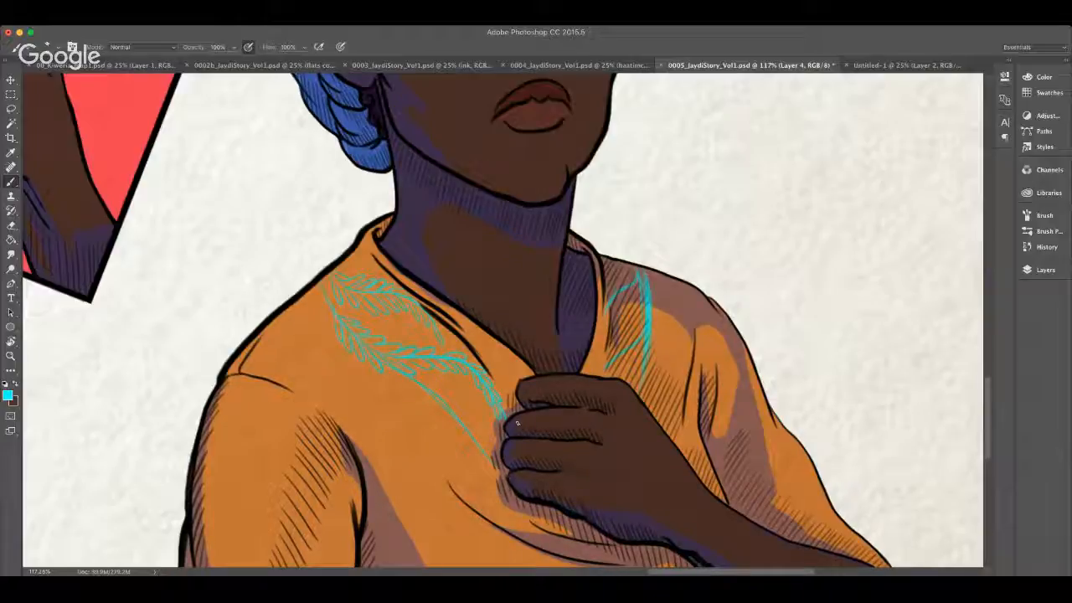
pyautogui.moveTo(468, 423); pyautogui.dragTo(506, 435)
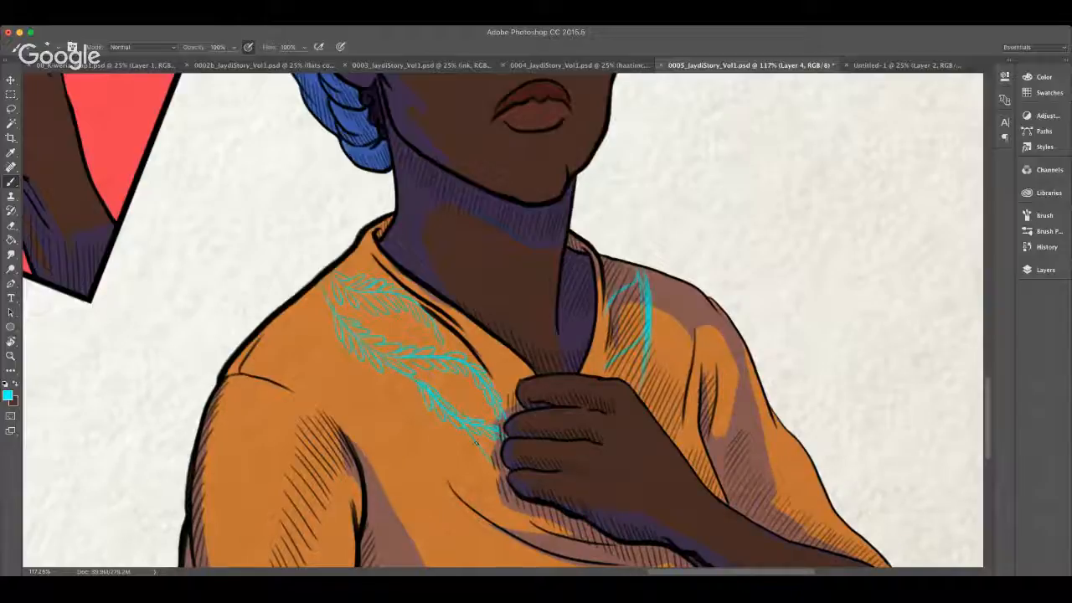
pyautogui.moveTo(509, 490); pyautogui.dragTo(499, 467)
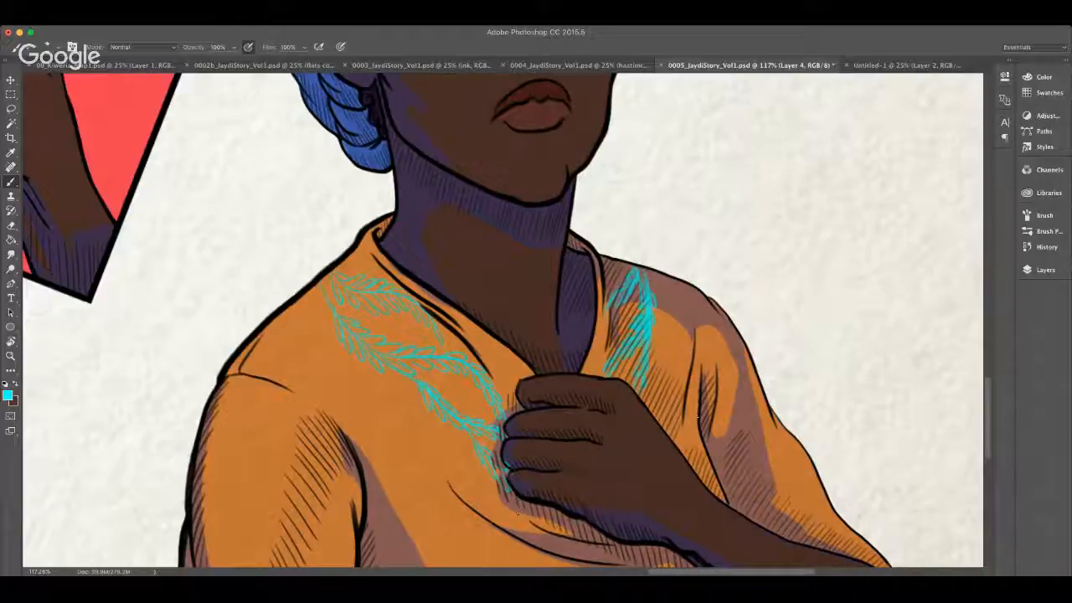
# Step: Lasso the lower leaf sprig beside the fist and scale it to about 119% width and 114% height
pyautogui.moveTo(989, 384); pyautogui.dragTo(986, 412)
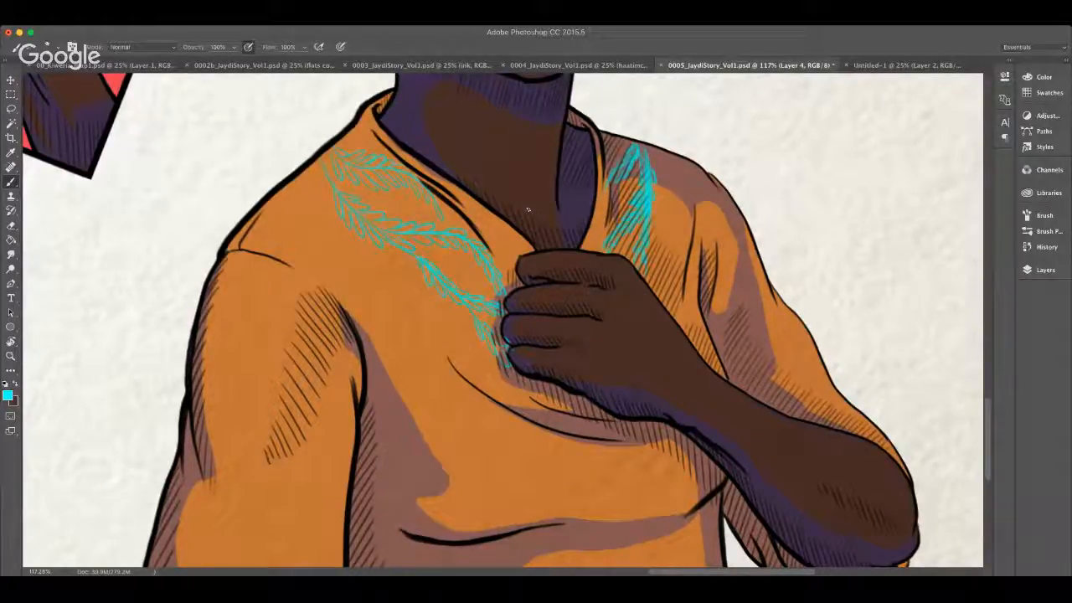
pyautogui.click(11, 109)
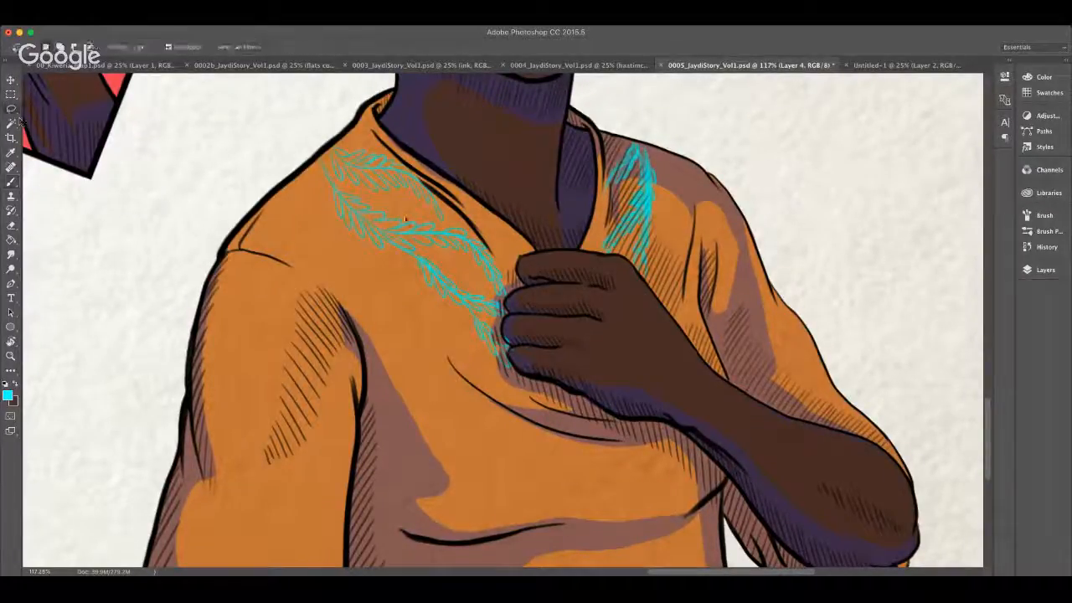
pyautogui.moveTo(425, 306)
pyautogui.mouseDown()
pyautogui.moveTo(490, 320)
pyautogui.moveTo(496, 298)
pyautogui.moveTo(449, 256)
pyautogui.mouseUp()
pyautogui.press('BackSpace')
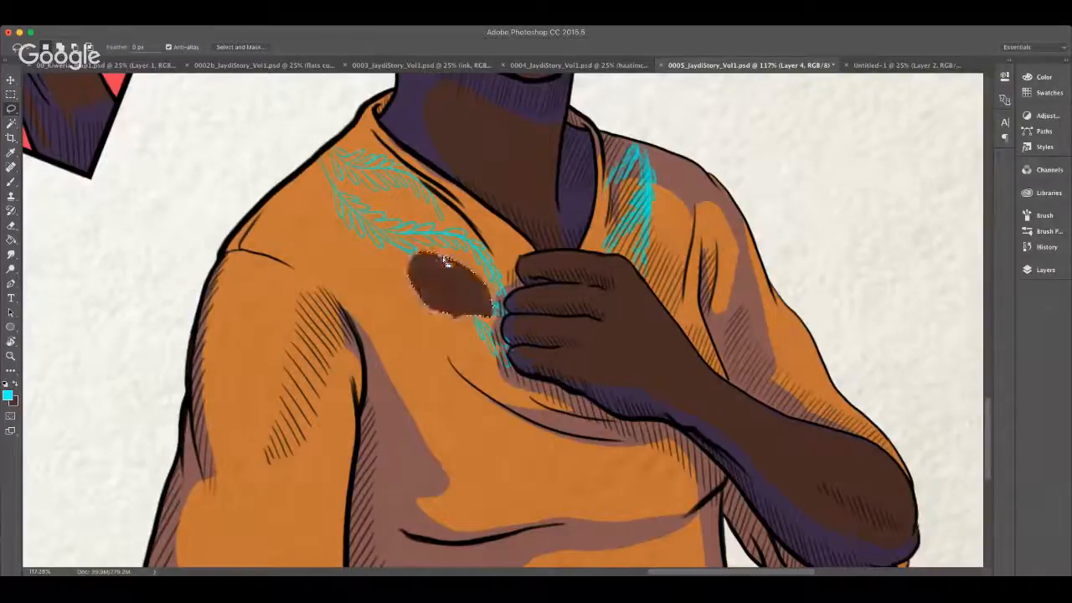
pyautogui.press('super+z')
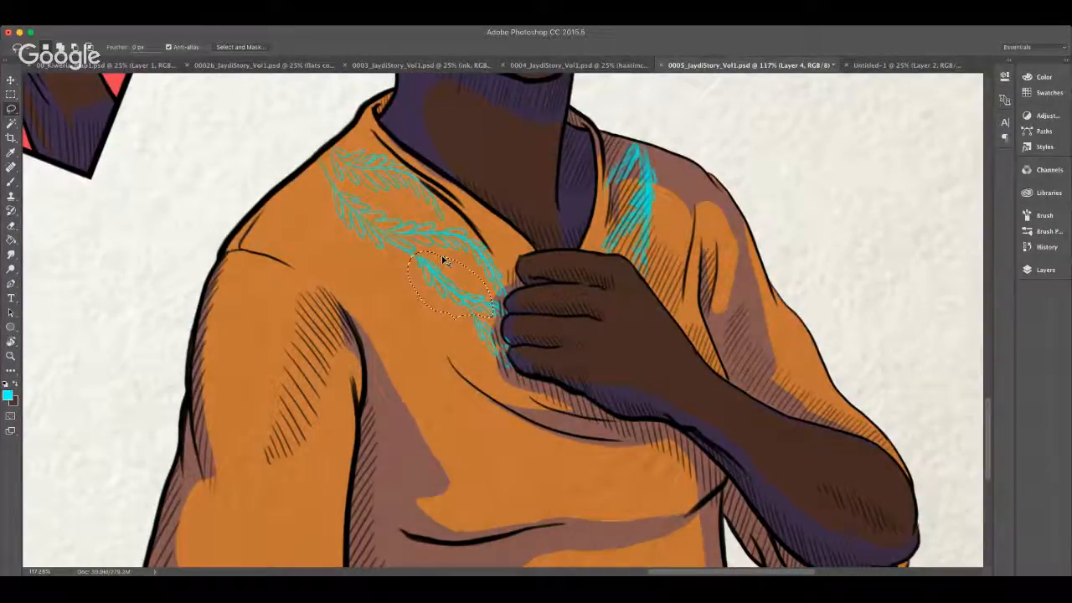
pyautogui.press('super+t')
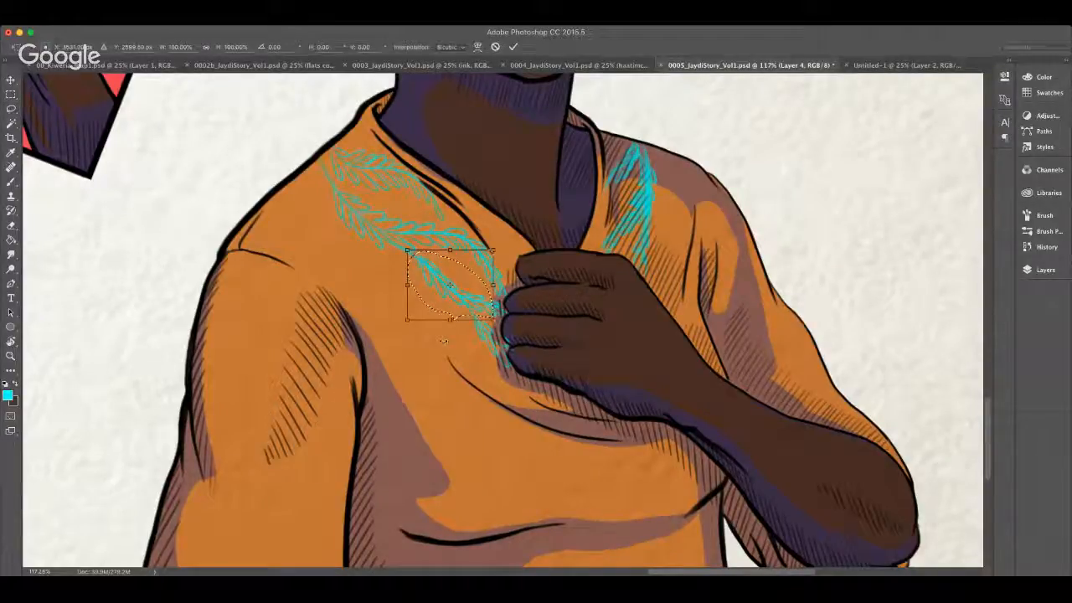
pyautogui.moveTo(407, 251); pyautogui.dragTo(391, 253)
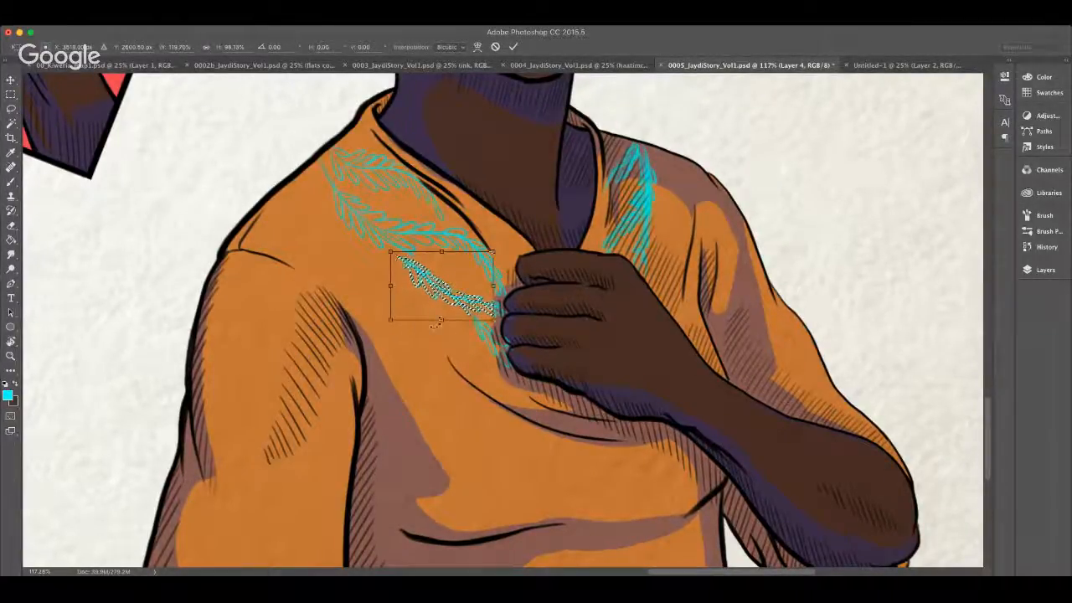
pyautogui.moveTo(437, 321); pyautogui.dragTo(423, 333)
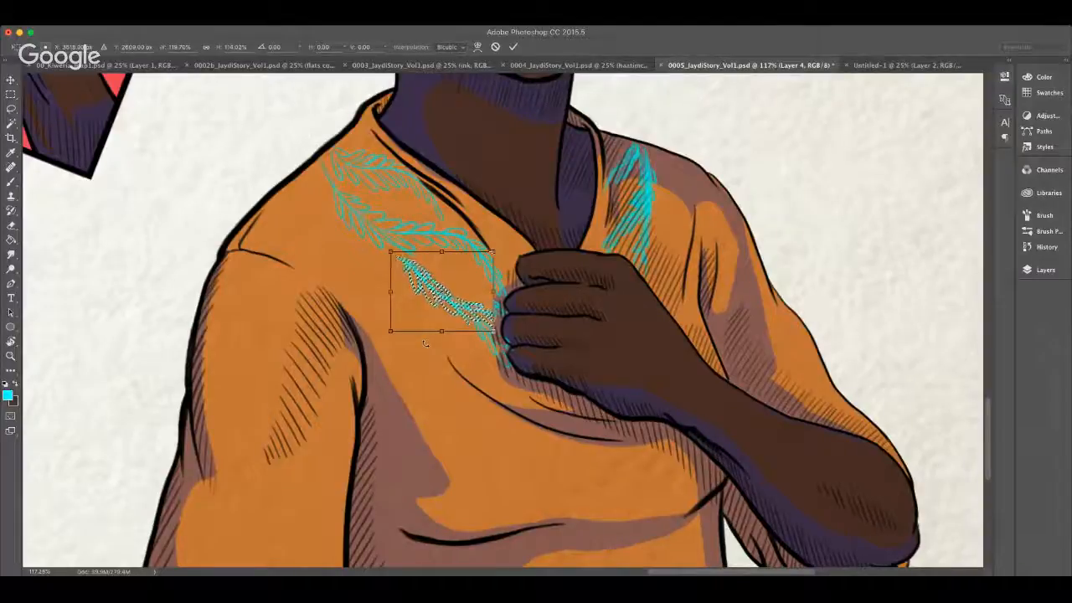
pyautogui.press('Return')
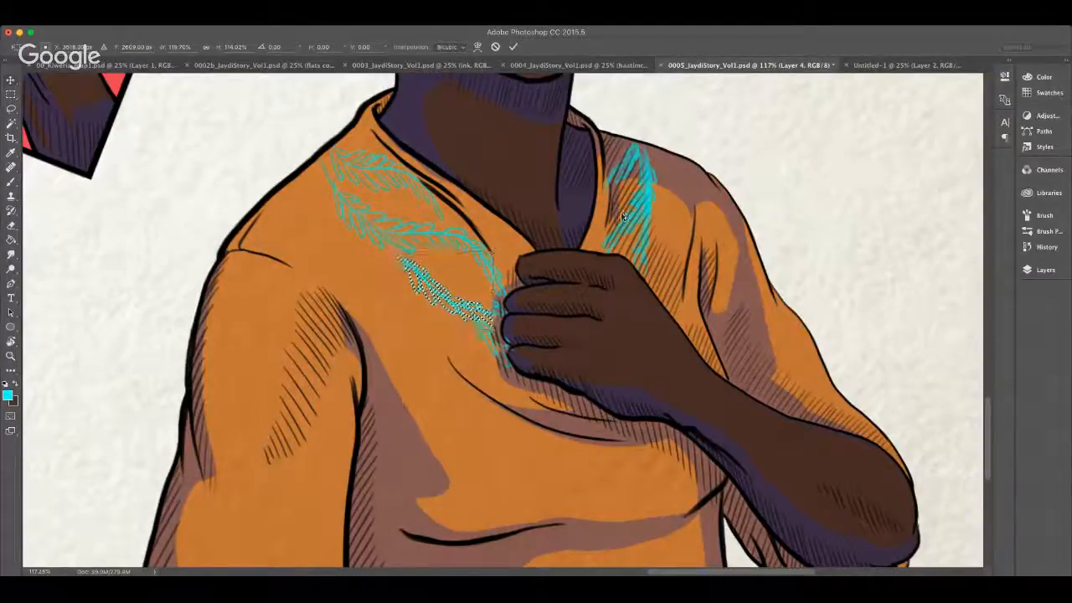
pyautogui.hotkey('ctrl', 'd')
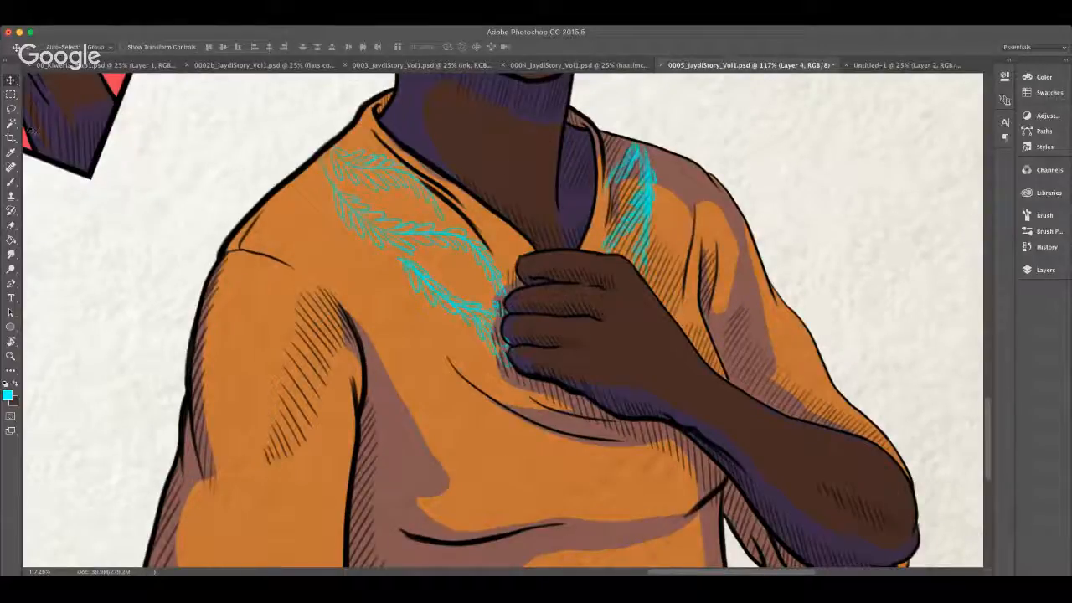
# Step: Try to shift the lassoed shoulder end of the middle leaf branch slightly toward the neckline
pyautogui.click(11, 108)
pyautogui.moveTo(366, 195)
pyautogui.mouseDown()
pyautogui.moveTo(327, 168)
pyautogui.moveTo(375, 262)
pyautogui.moveTo(392, 265)
pyautogui.moveTo(405, 214)
pyautogui.moveTo(367, 194)
pyautogui.mouseUp()
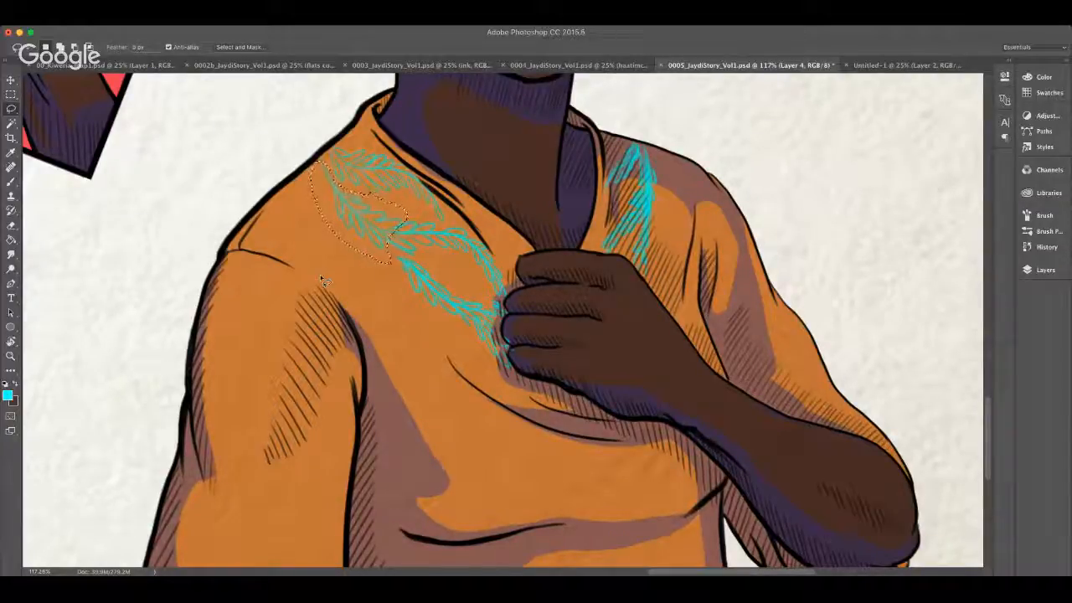
pyautogui.hotkey('ctrl', 't')
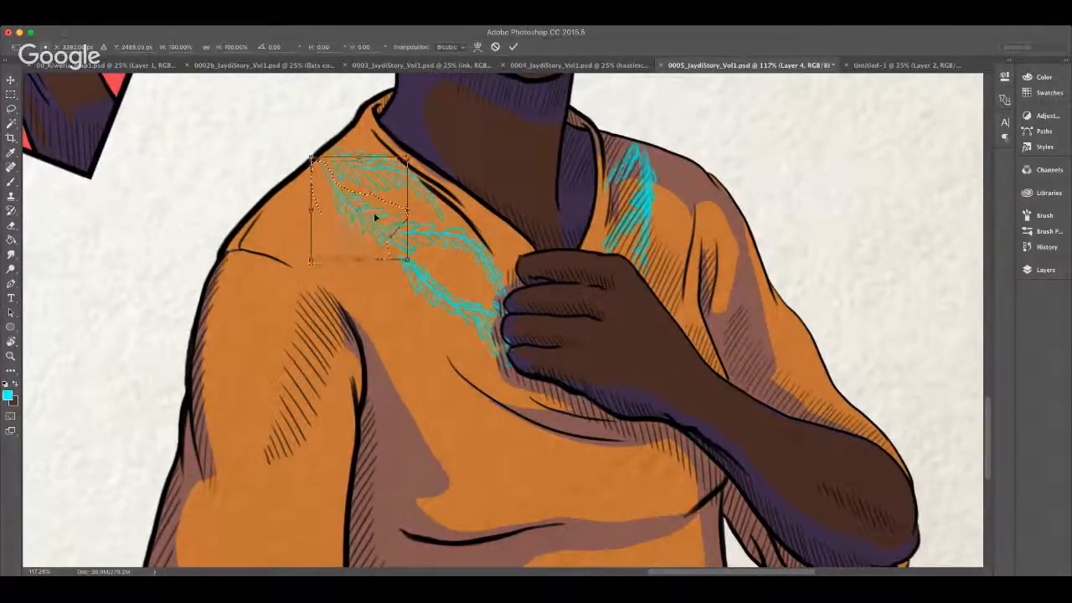
pyautogui.moveTo(380, 218); pyautogui.dragTo(397, 222)
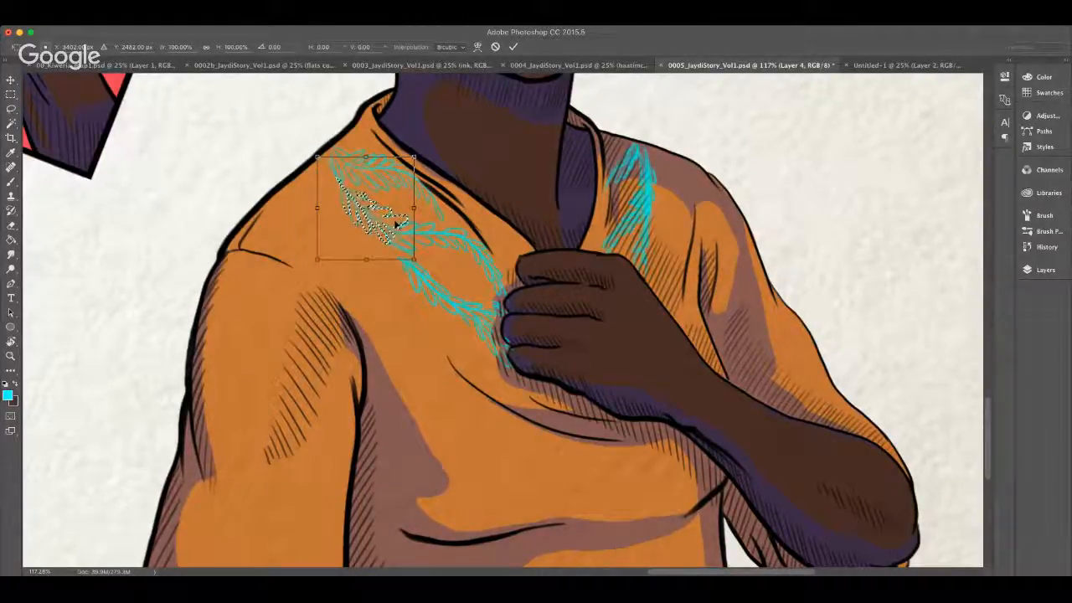
pyautogui.press('Return')
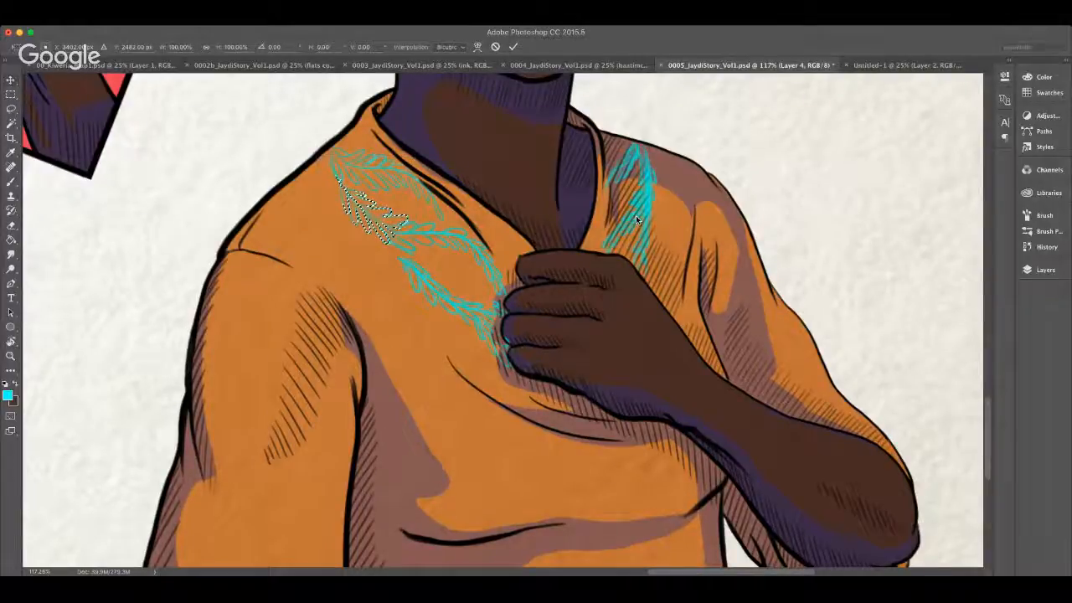
pyautogui.hotkey('ctrl', 'd')
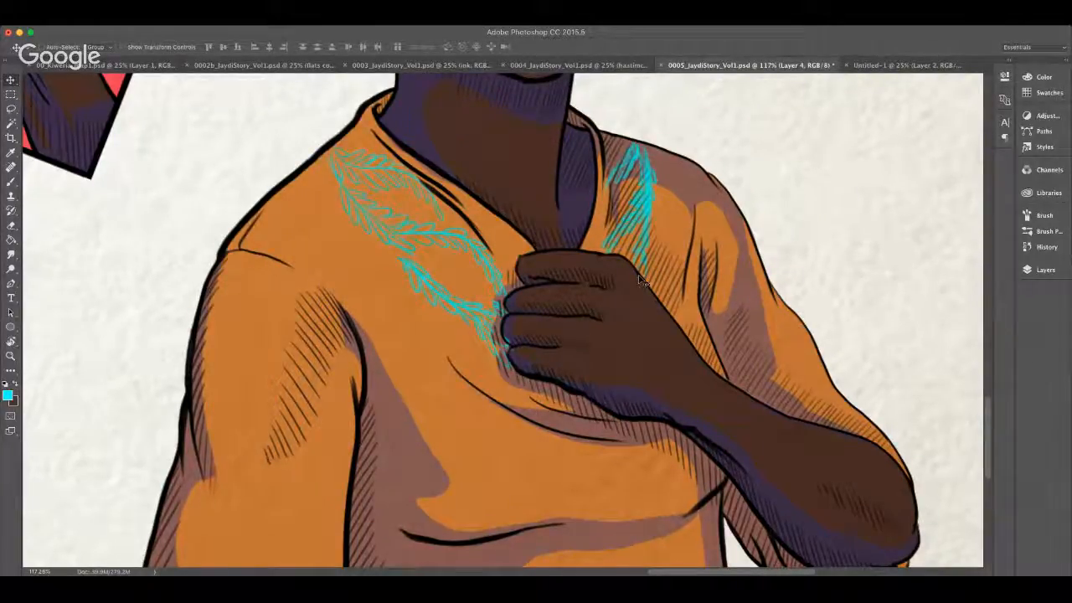
pyautogui.hotkey('ctrl', 'alt', 'z')
pyautogui.hotkey('ctrl', 'alt', 'z')
pyautogui.hotkey('ctrl', 'alt', 'z')
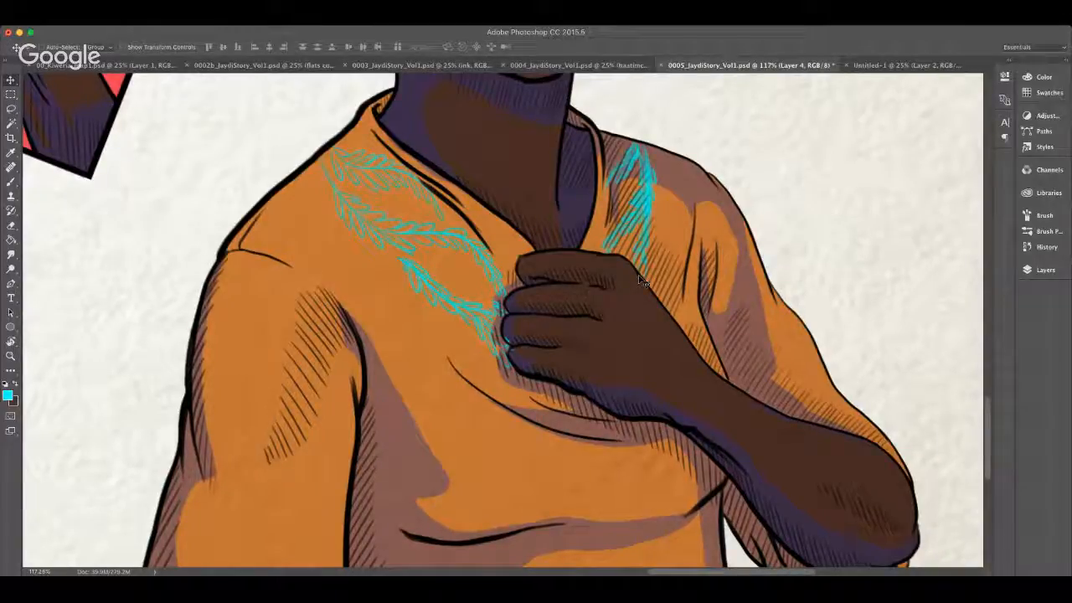
# Step: Delete the lower leaf sprig beside the fist and the lower branch end above the forearm on the opposite side
pyautogui.click(11, 181)
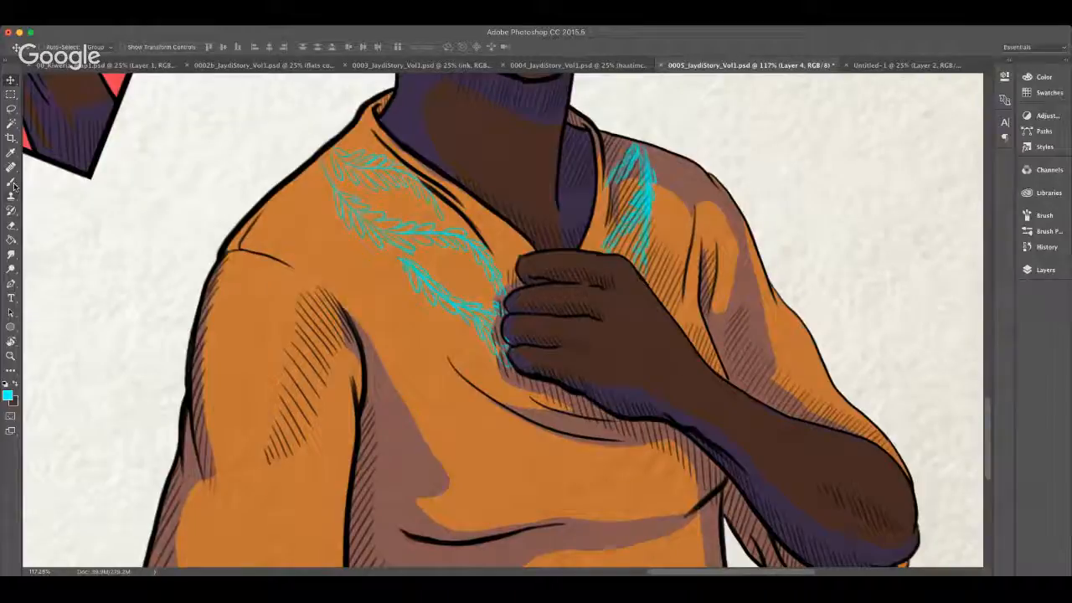
pyautogui.click(12, 110)
pyautogui.moveTo(519, 317)
pyautogui.mouseDown()
pyautogui.moveTo(416, 258)
pyautogui.moveTo(427, 344)
pyautogui.moveTo(525, 369)
pyautogui.mouseUp()
pyautogui.press('BackSpace')
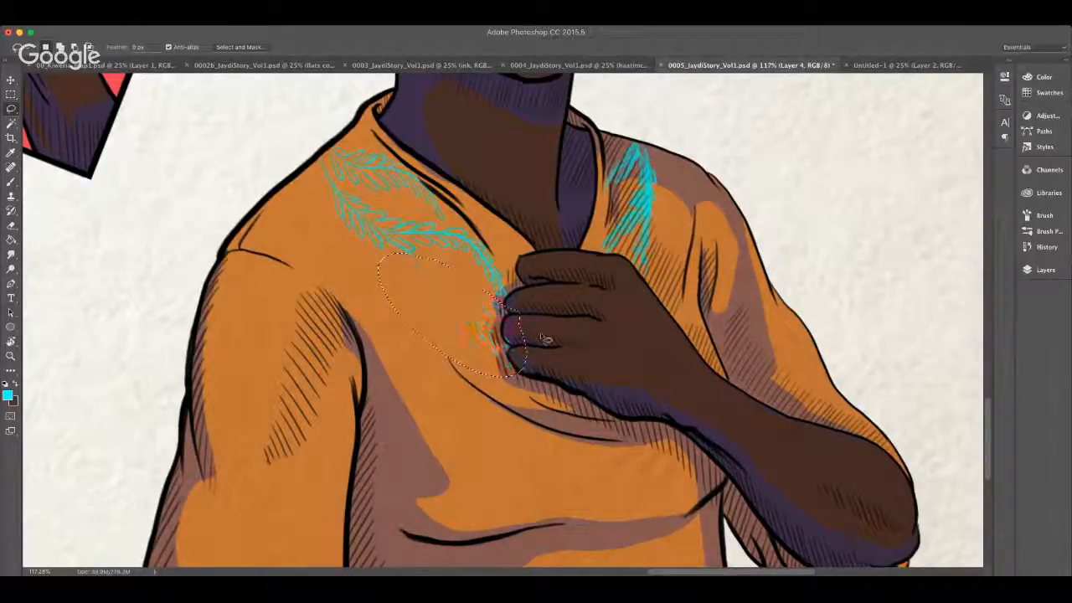
pyautogui.press('super+d')
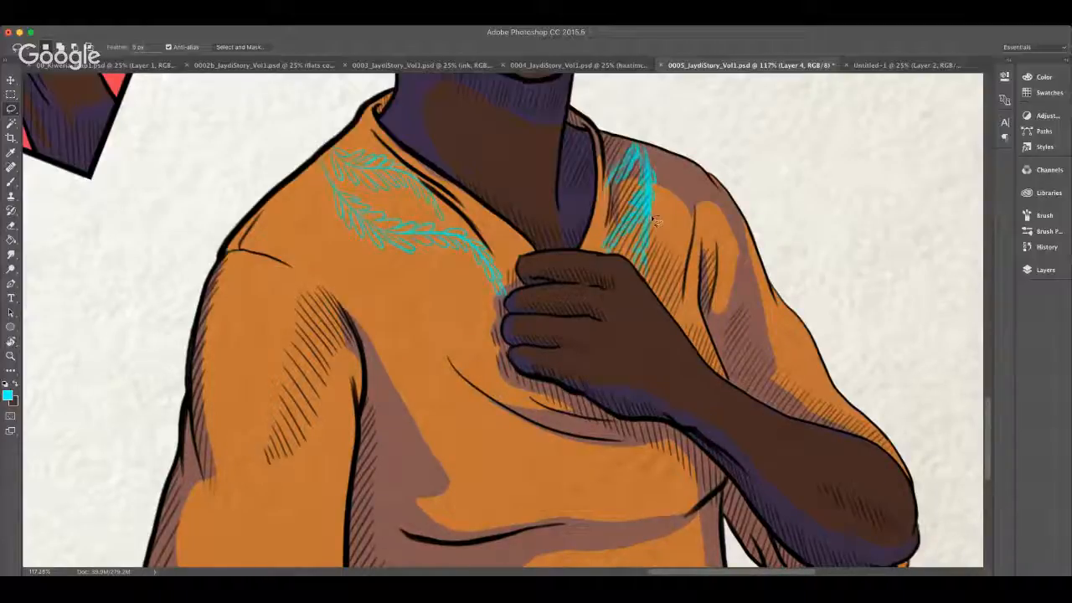
pyautogui.moveTo(635, 236); pyautogui.dragTo(672, 255)
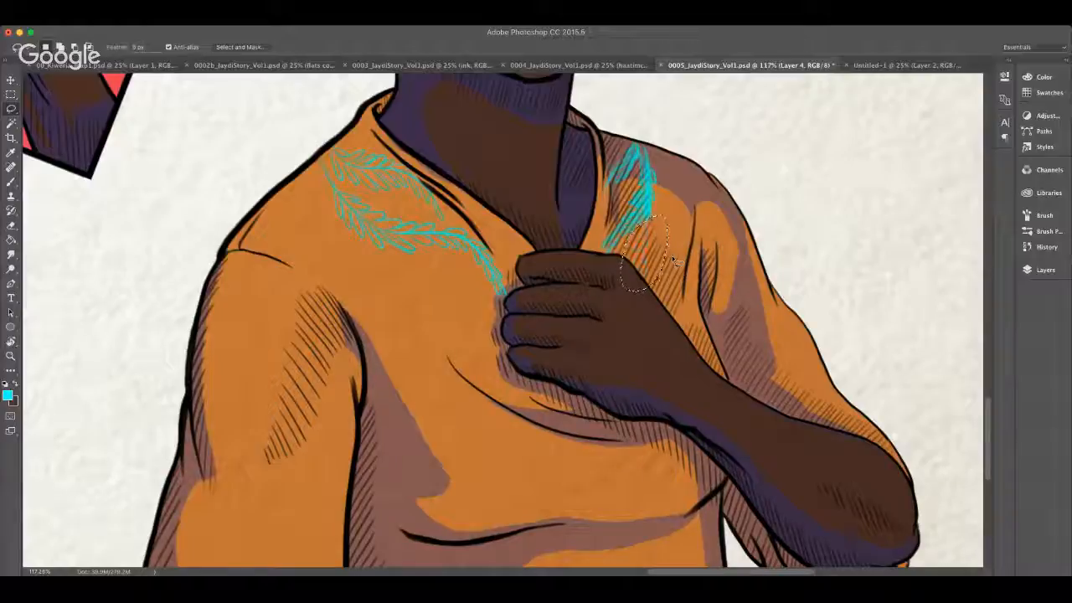
pyautogui.hotkey('ctrl', 'd')
# Step: Brush a curved cyan outline with small leaf branches on the shirt just below the fist
pyautogui.click(11, 183)
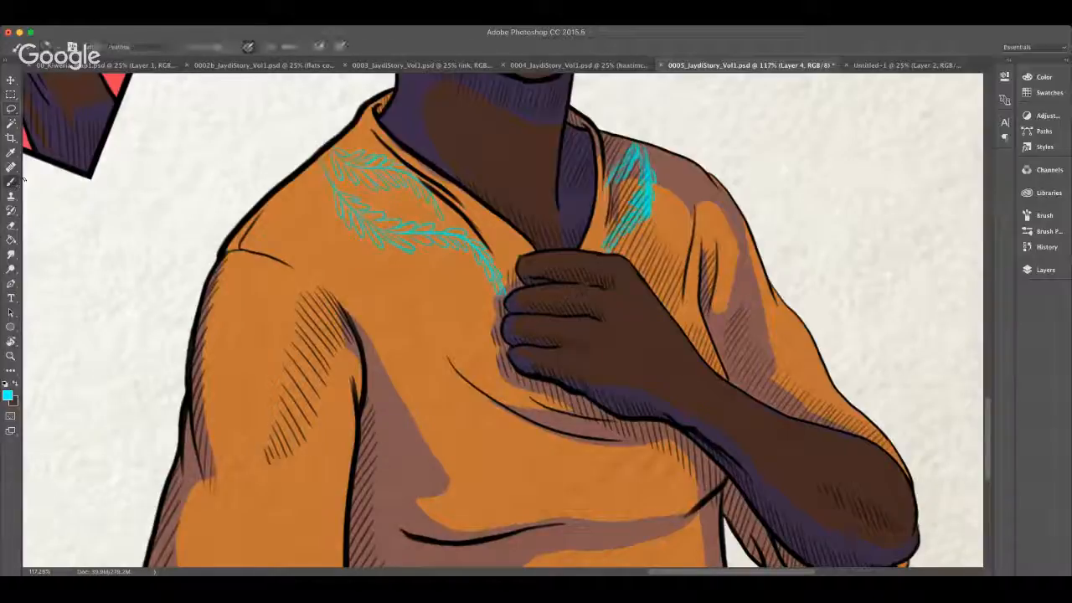
pyautogui.moveTo(526, 383)
pyautogui.mouseDown()
pyautogui.moveTo(528, 411)
pyautogui.moveTo(584, 439)
pyautogui.mouseUp()
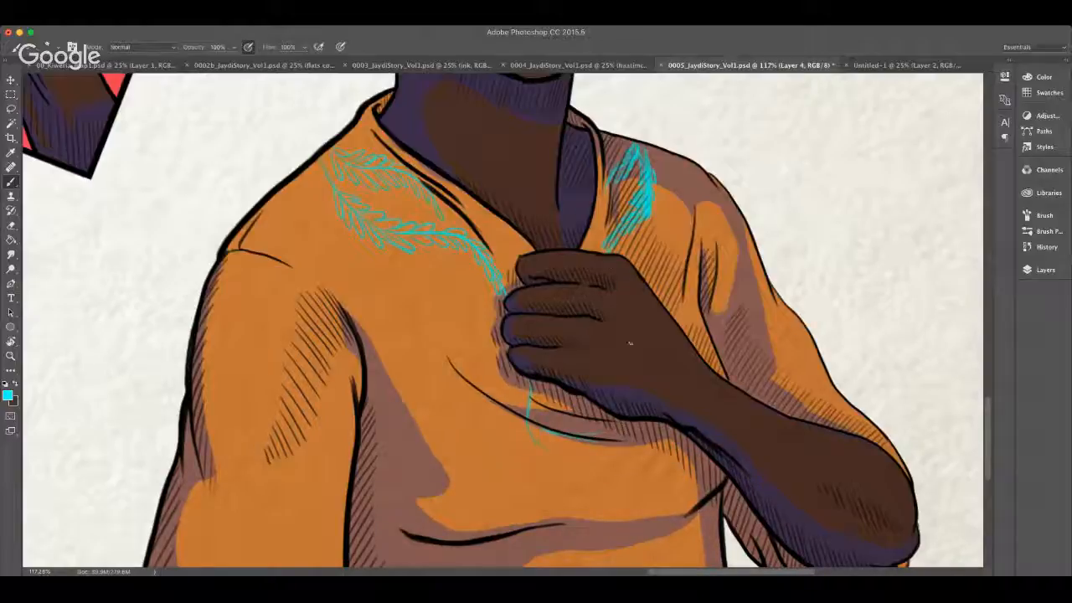
pyautogui.moveTo(607, 438); pyautogui.dragTo(634, 424)
pyautogui.moveTo(542, 424); pyautogui.dragTo(587, 438)
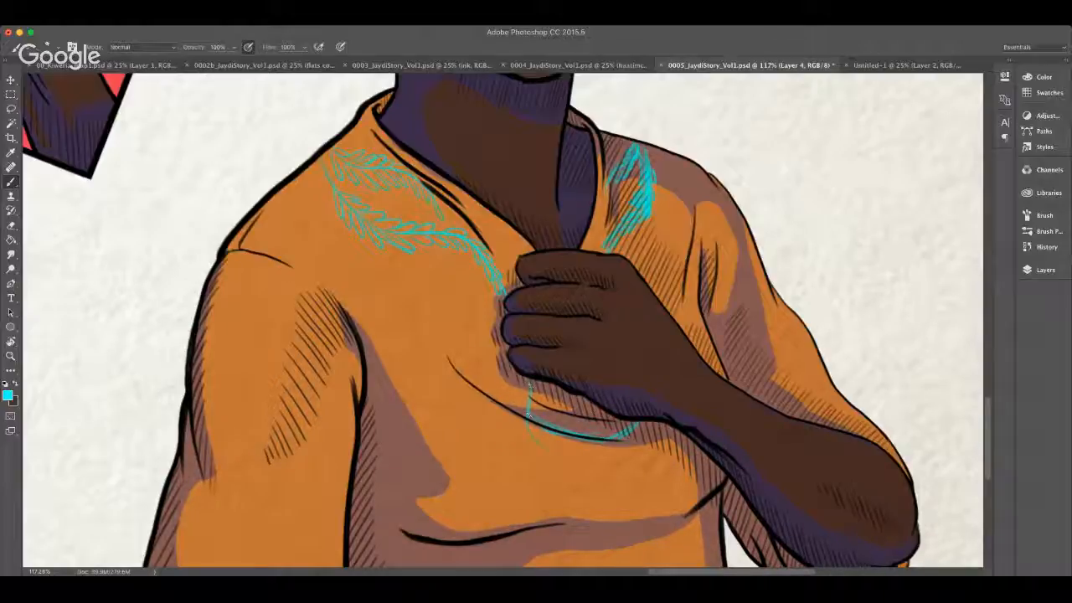
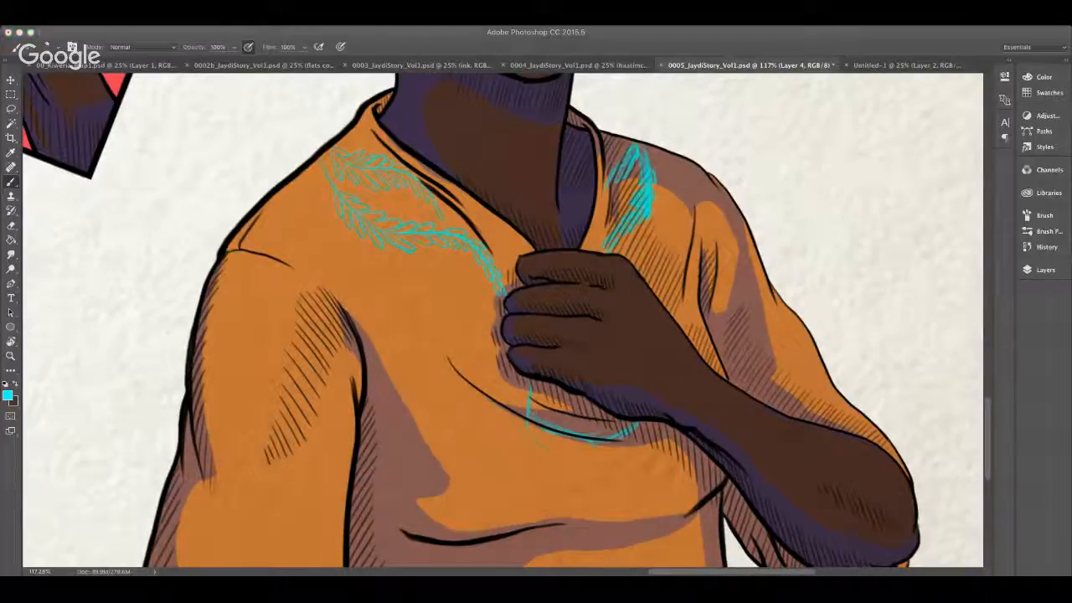
pyautogui.click(1036, 497)
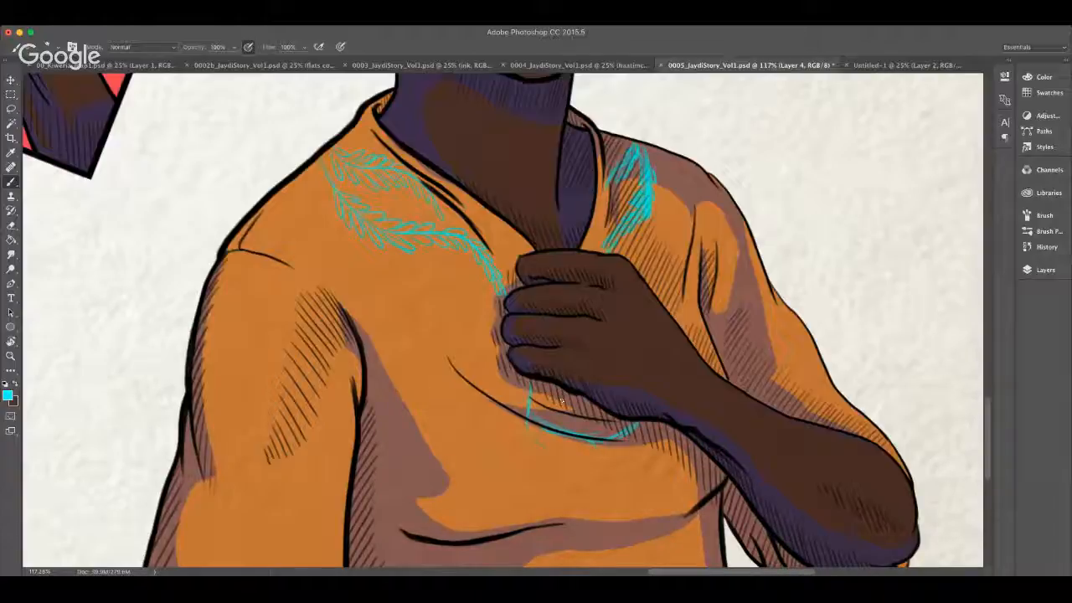
pyautogui.moveTo(532, 405)
pyautogui.mouseDown()
pyautogui.moveTo(558, 387)
pyautogui.moveTo(564, 401)
pyautogui.mouseUp()
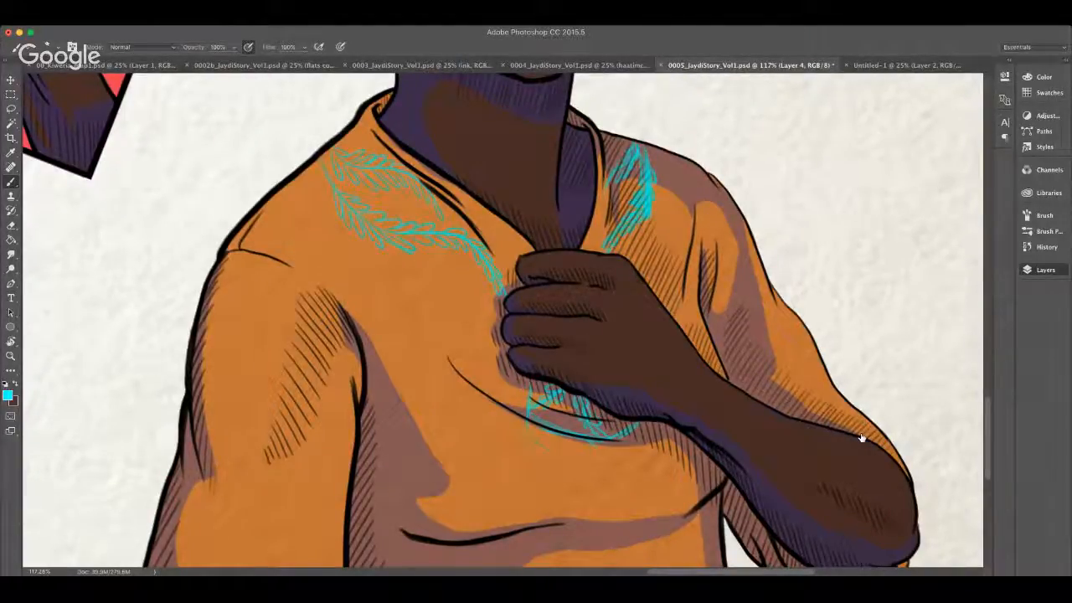
# Step: On the pattern layer, paint a dark red stem along the lower cyan branch to the fist, with the first leaves near the shoulder
pyautogui.hotkey('alt', '[')
pyautogui.click(1045, 270)
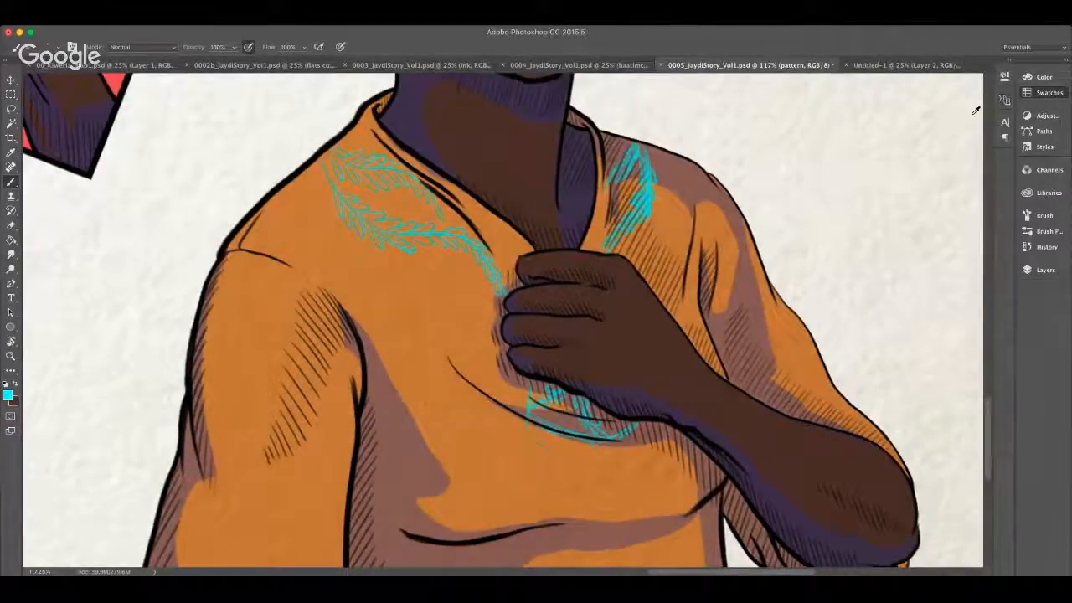
pyautogui.press('x')
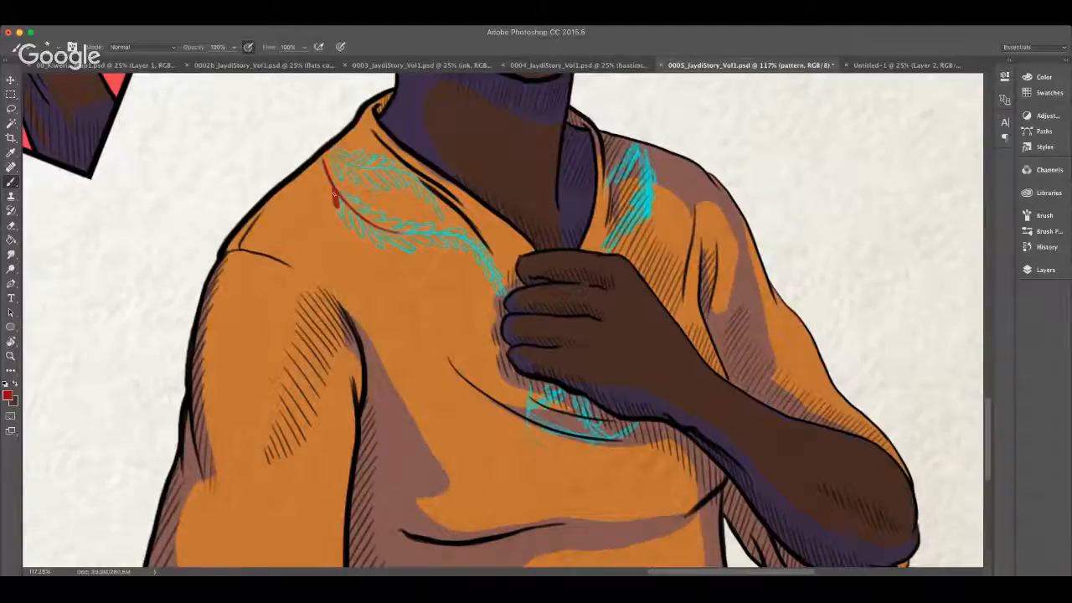
pyautogui.moveTo(338, 192)
pyautogui.mouseDown()
pyautogui.moveTo(350, 224)
pyautogui.moveTo(347, 214)
pyautogui.moveTo(362, 206)
pyautogui.moveTo(352, 206)
pyautogui.moveTo(365, 233)
pyautogui.moveTo(359, 216)
pyautogui.moveTo(376, 221)
pyautogui.mouseUp()
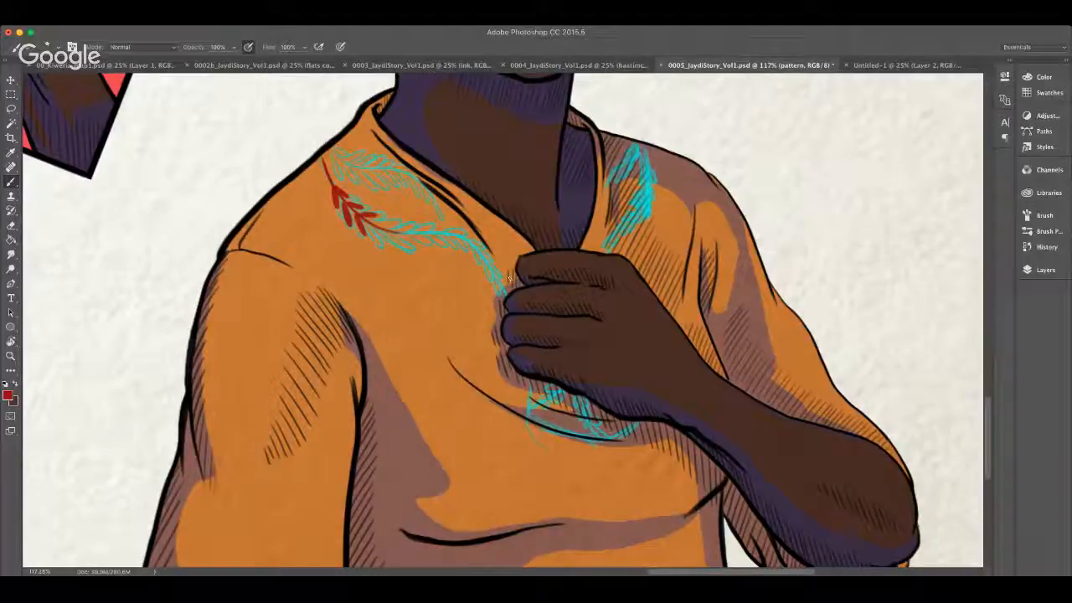
pyautogui.moveTo(367, 222)
pyautogui.mouseDown()
pyautogui.moveTo(379, 245)
pyautogui.moveTo(373, 219)
pyautogui.mouseUp()
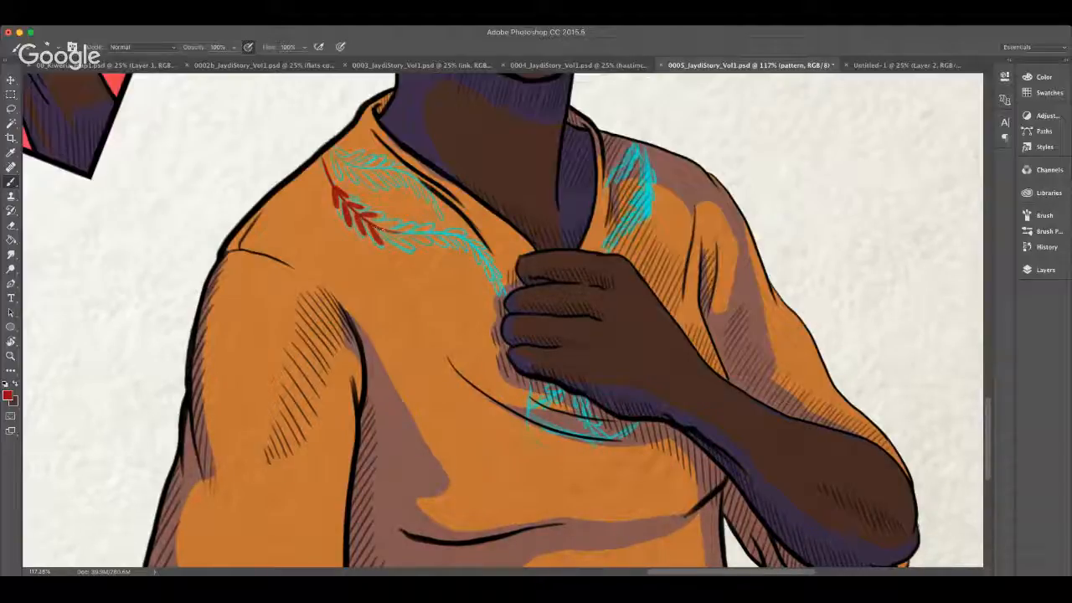
pyautogui.moveTo(396, 233)
pyautogui.mouseDown()
pyautogui.moveTo(467, 241)
pyautogui.moveTo(499, 283)
pyautogui.mouseUp()
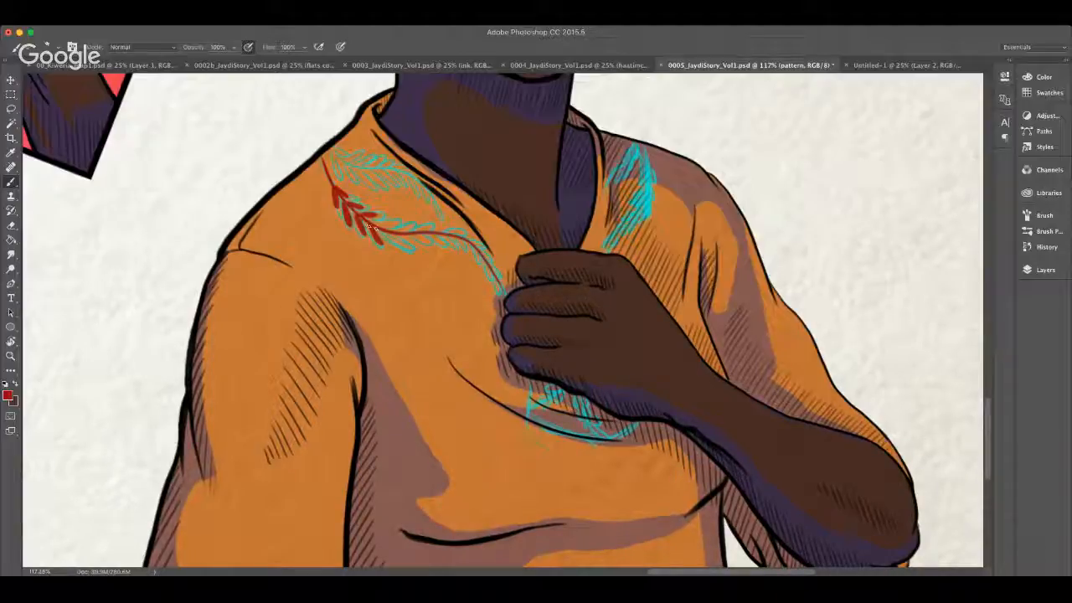
# Step: Paint red leaves along the rest of the lower branch down to the fist
pyautogui.moveTo(387, 238)
pyautogui.mouseDown()
pyautogui.moveTo(401, 245)
pyautogui.moveTo(401, 219)
pyautogui.moveTo(418, 239)
pyautogui.mouseUp()
pyautogui.press('super+z')
pyautogui.moveTo(389, 226)
pyautogui.mouseDown()
pyautogui.moveTo(398, 222)
pyautogui.moveTo(394, 230)
pyautogui.mouseUp()
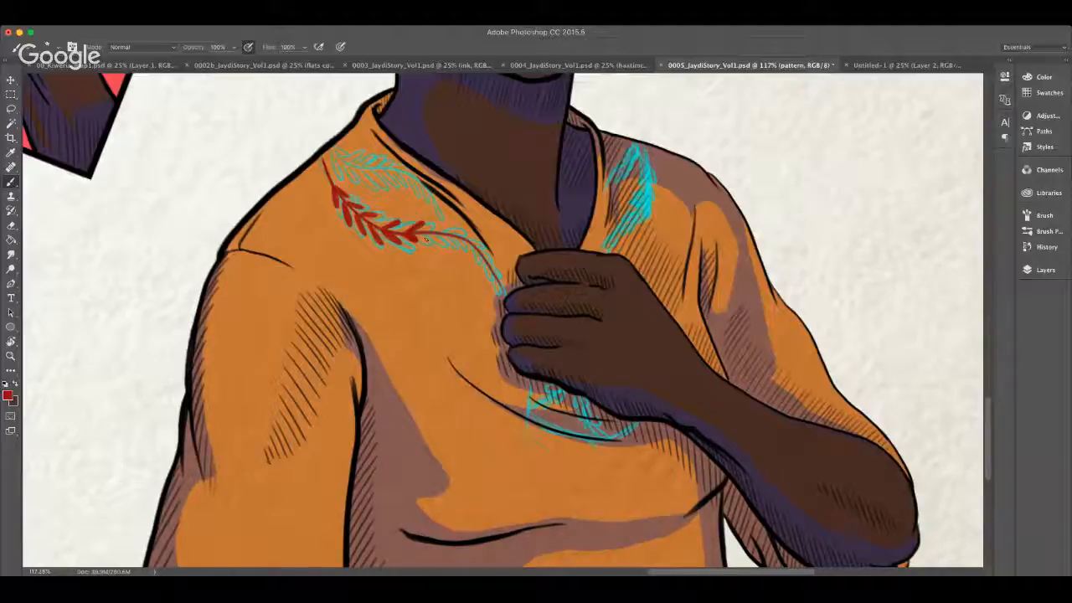
pyautogui.hotkey('ctrl', 'z')
pyautogui.moveTo(406, 234); pyautogui.dragTo(418, 226)
pyautogui.moveTo(419, 235); pyautogui.dragTo(437, 240)
pyautogui.moveTo(428, 233)
pyautogui.mouseDown()
pyautogui.moveTo(455, 249)
pyautogui.moveTo(446, 234)
pyautogui.moveTo(464, 230)
pyautogui.moveTo(447, 231)
pyautogui.moveTo(465, 248)
pyautogui.moveTo(476, 243)
pyautogui.moveTo(468, 241)
pyautogui.moveTo(475, 259)
pyautogui.moveTo(478, 249)
pyautogui.moveTo(500, 289)
pyautogui.mouseUp()
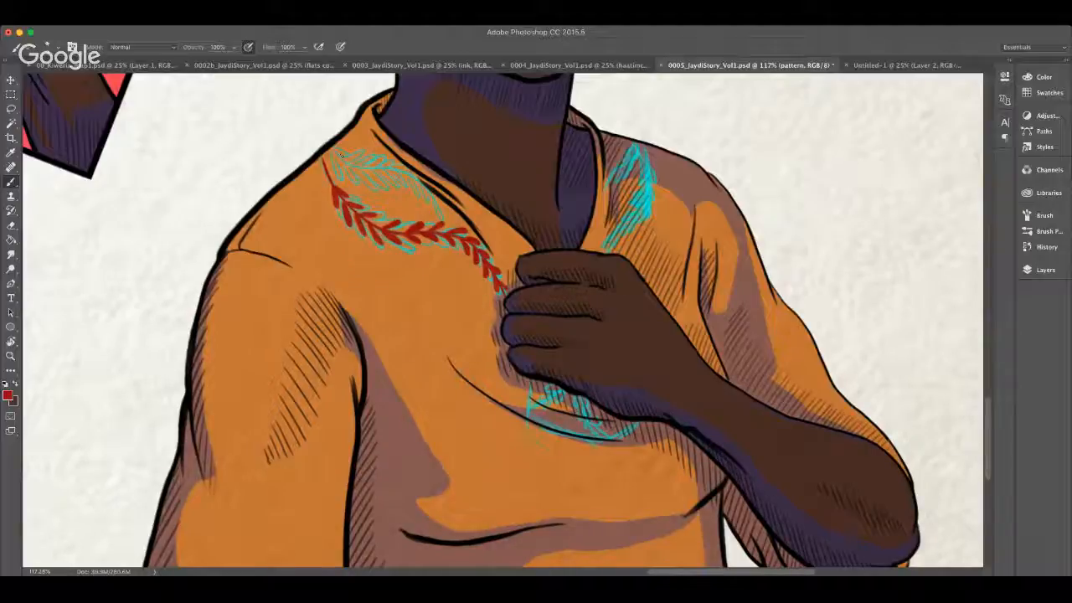
# Step: Paint a red stem with leaves over the upper cyan branch running along the neckline
pyautogui.moveTo(331, 148)
pyautogui.mouseDown()
pyautogui.moveTo(404, 174)
pyautogui.moveTo(441, 215)
pyautogui.mouseUp()
pyautogui.moveTo(333, 152)
pyautogui.mouseDown()
pyautogui.moveTo(339, 175)
pyautogui.moveTo(342, 153)
pyautogui.moveTo(351, 178)
pyautogui.moveTo(357, 168)
pyautogui.moveTo(372, 182)
pyautogui.mouseUp()
pyautogui.moveTo(358, 167)
pyautogui.mouseDown()
pyautogui.moveTo(369, 158)
pyautogui.moveTo(379, 176)
pyautogui.mouseUp()
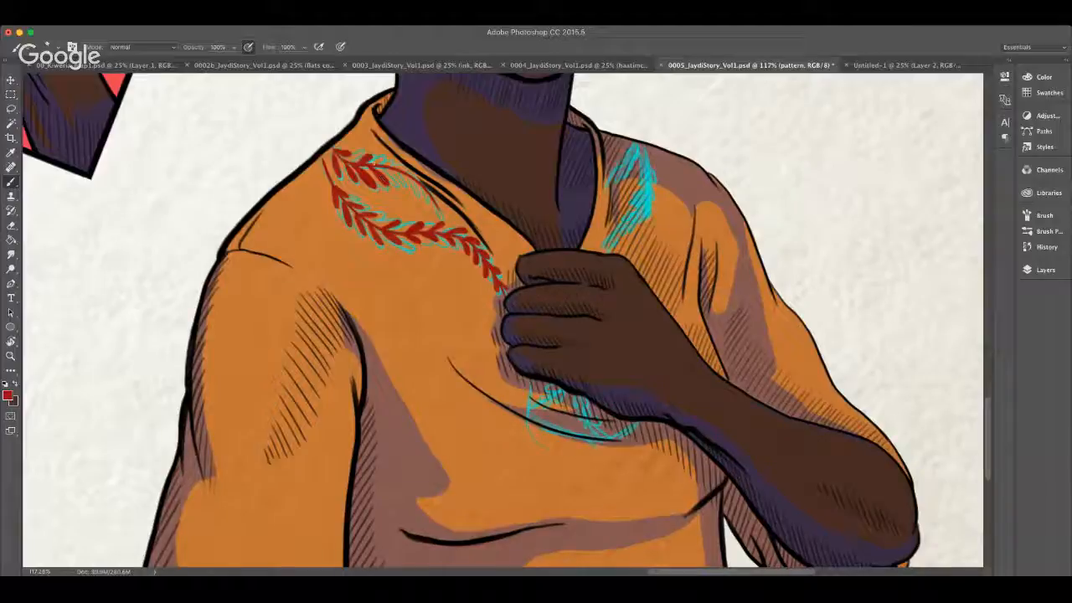
pyautogui.moveTo(374, 166)
pyautogui.mouseDown()
pyautogui.moveTo(387, 159)
pyautogui.moveTo(377, 165)
pyautogui.mouseUp()
pyautogui.moveTo(387, 166); pyautogui.dragTo(391, 166)
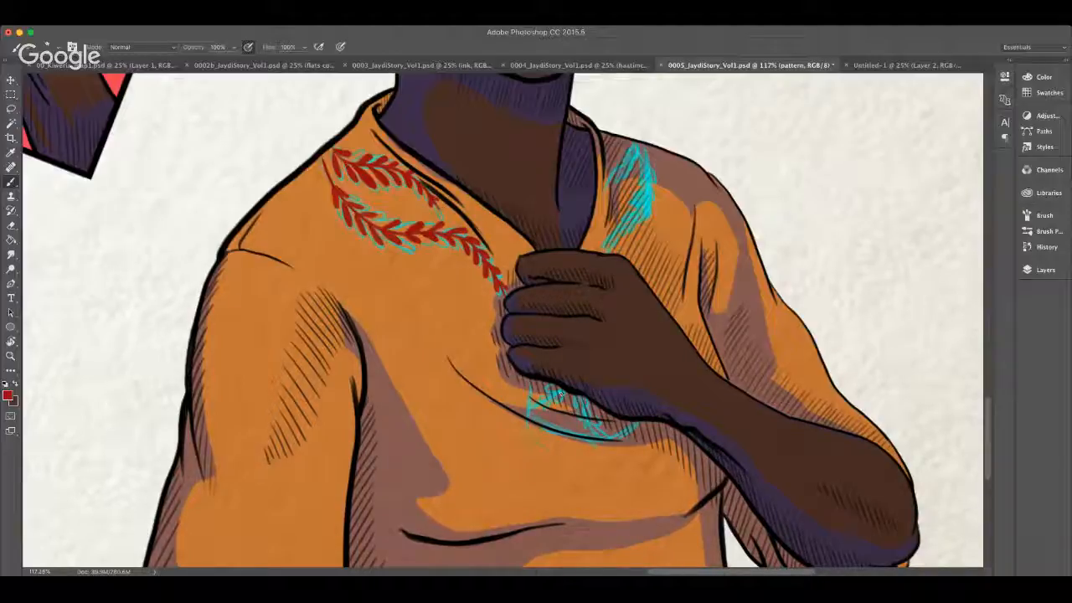
pyautogui.moveTo(558, 393); pyautogui.dragTo(537, 389)
pyautogui.moveTo(544, 398); pyautogui.dragTo(550, 404)
pyautogui.press('alt+super+z')
pyautogui.press('alt+super+z')
pyautogui.press('alt+super+z')
pyautogui.press('alt+super+z')
# Step: Paint red leaf branches below the fist and over the cyan branches on the shaded side of the neckline
pyautogui.moveTo(560, 392); pyautogui.dragTo(536, 406)
pyautogui.moveTo(554, 396)
pyautogui.mouseDown()
pyautogui.moveTo(538, 402)
pyautogui.moveTo(544, 411)
pyautogui.mouseUp()
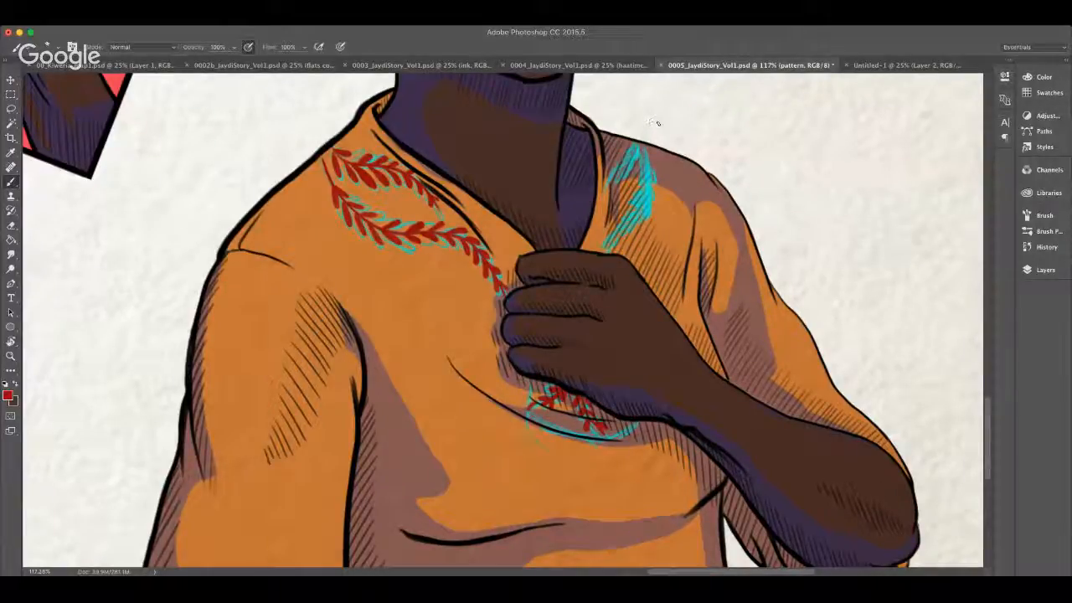
pyautogui.moveTo(645, 146)
pyautogui.mouseDown()
pyautogui.moveTo(648, 197)
pyautogui.moveTo(608, 246)
pyautogui.mouseUp()
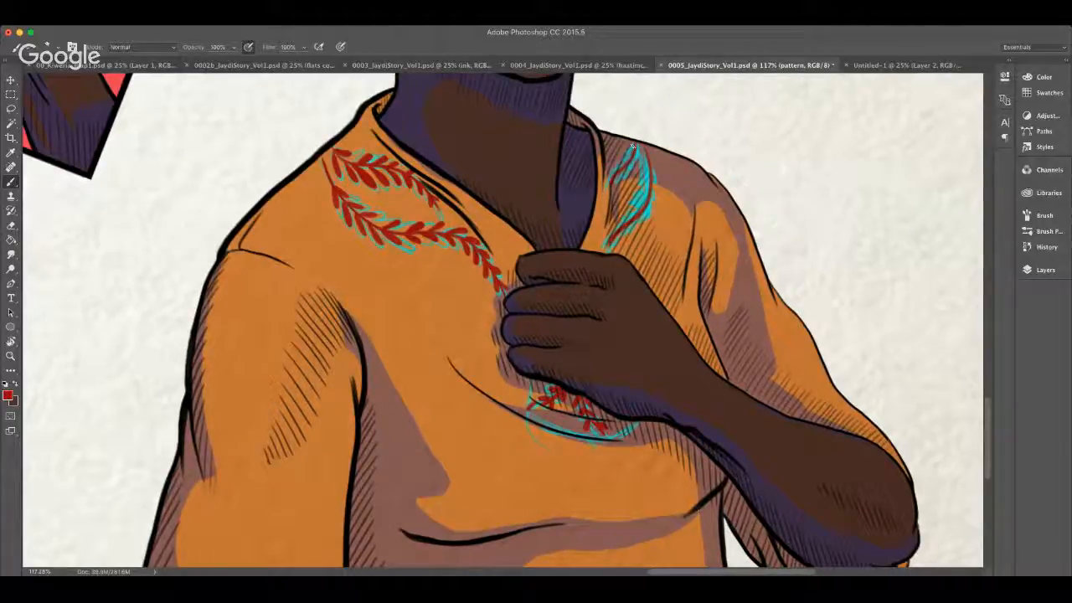
pyautogui.moveTo(633, 146)
pyautogui.mouseDown()
pyautogui.moveTo(618, 176)
pyautogui.moveTo(654, 168)
pyautogui.moveTo(642, 193)
pyautogui.moveTo(653, 183)
pyautogui.moveTo(655, 196)
pyautogui.moveTo(637, 205)
pyautogui.moveTo(649, 209)
pyautogui.moveTo(646, 189)
pyautogui.moveTo(630, 215)
pyautogui.moveTo(636, 226)
pyautogui.moveTo(621, 226)
pyautogui.mouseUp()
pyautogui.moveTo(642, 200); pyautogui.dragTo(613, 251)
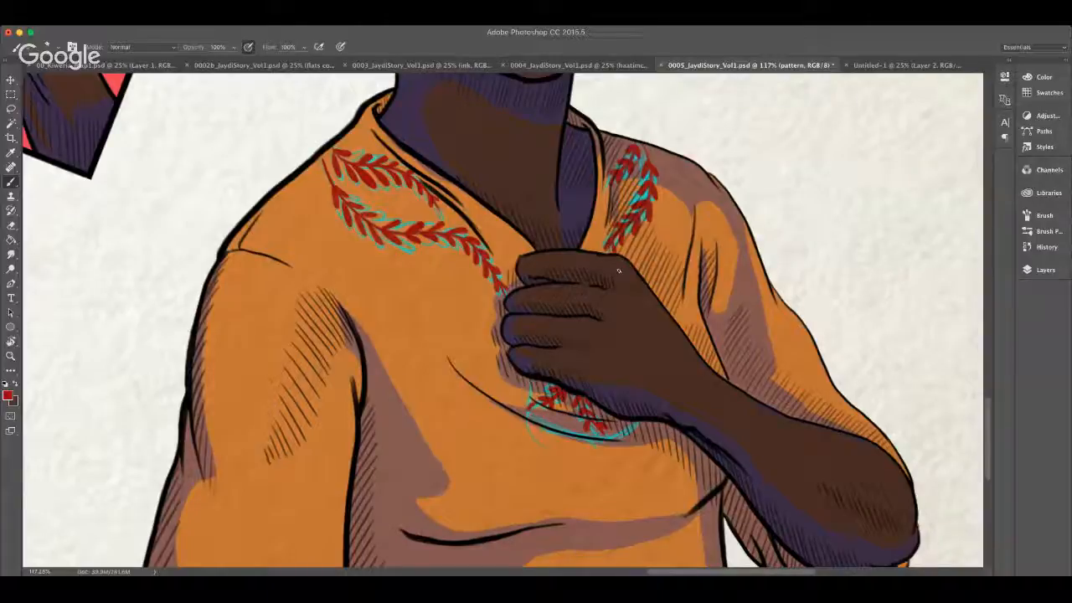
# Step: Move the red pattern layer beneath the shirt's shading and hide the cyan sketch layer
pyautogui.press('f')
pyautogui.press('f')
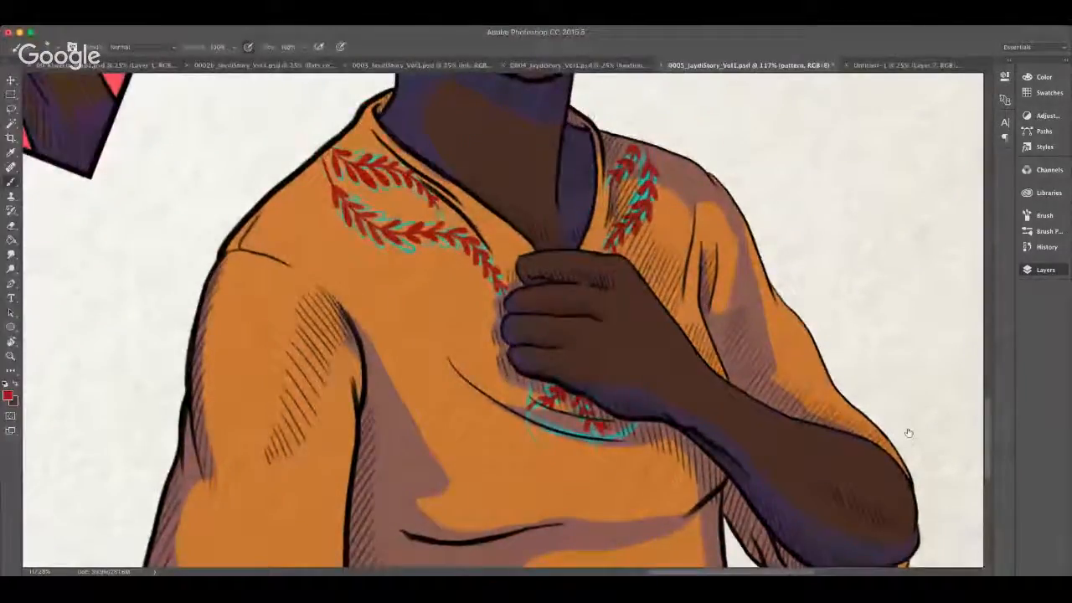
pyautogui.press('super+[')
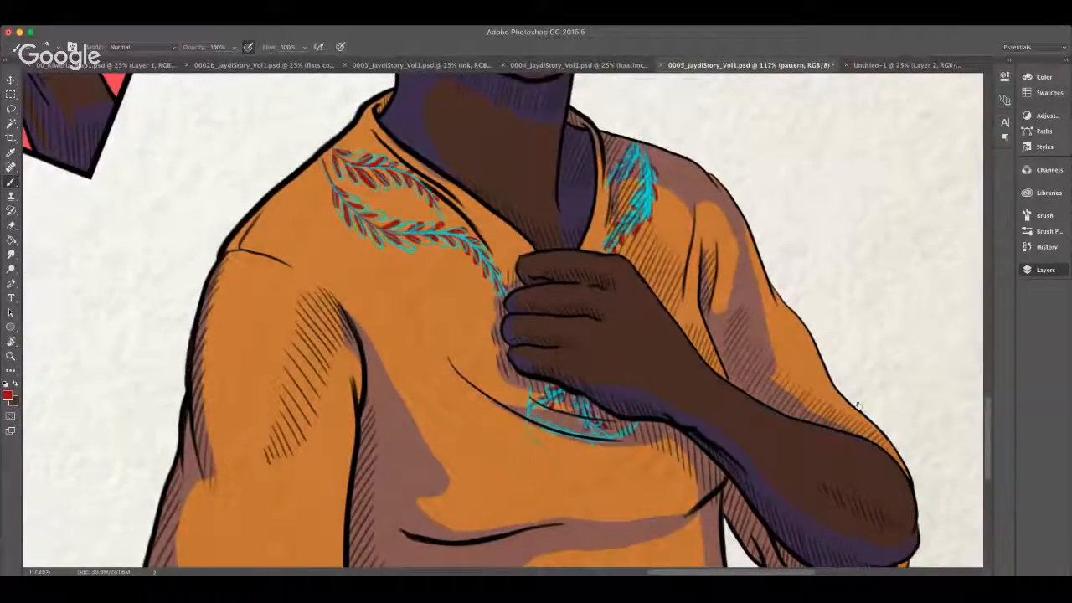
pyautogui.press('super+comma')
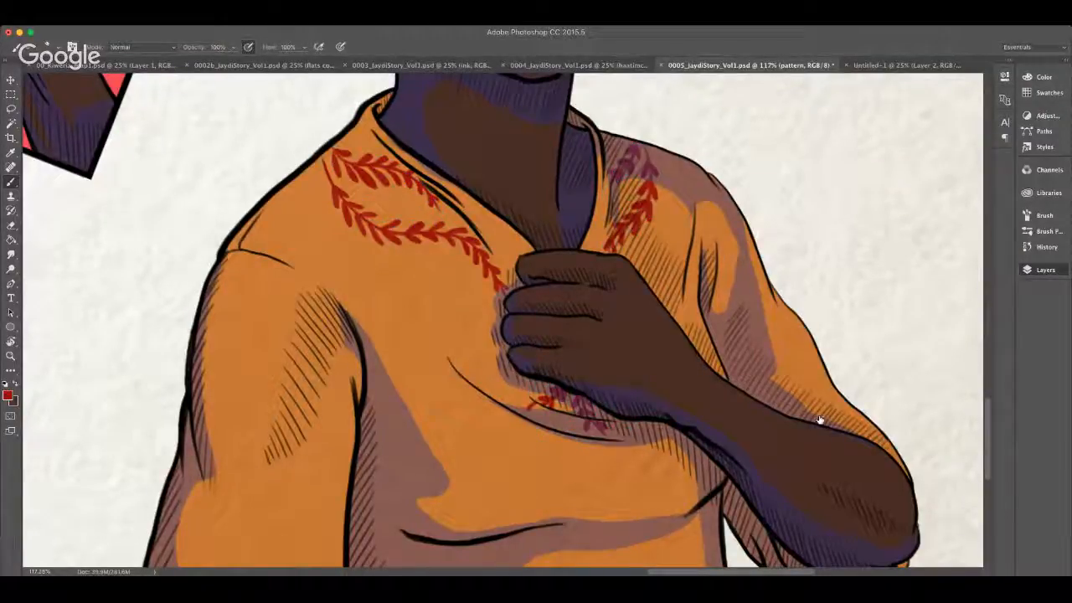
# Step: Paint a red flower and a small leaf on the orange shirt, between the lower leaf branch and the fist
pyautogui.click(14, 357)
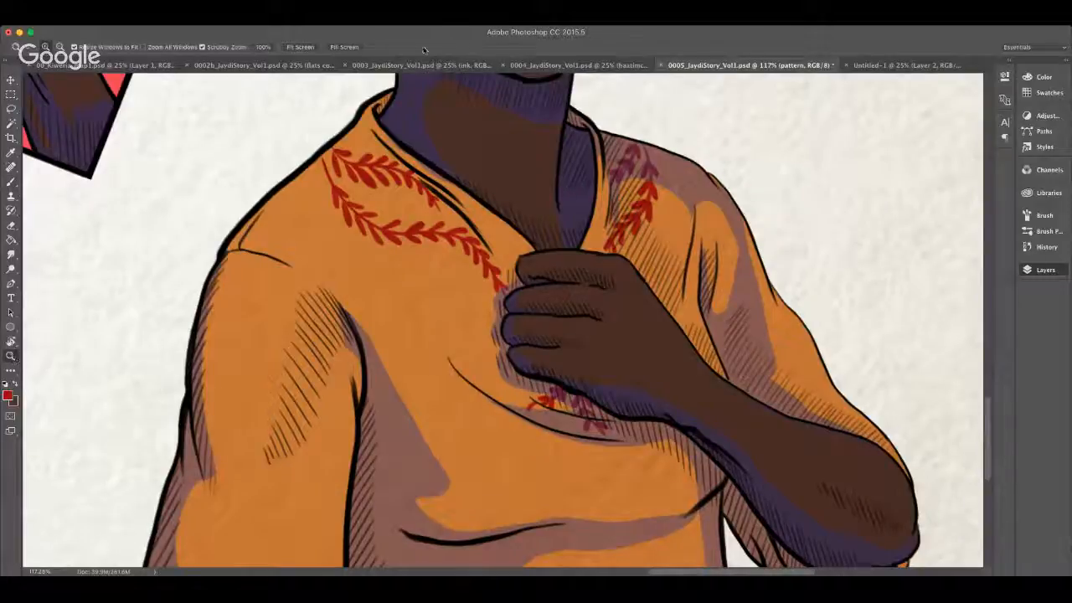
pyautogui.click(300, 47)
pyautogui.click(622, 219)
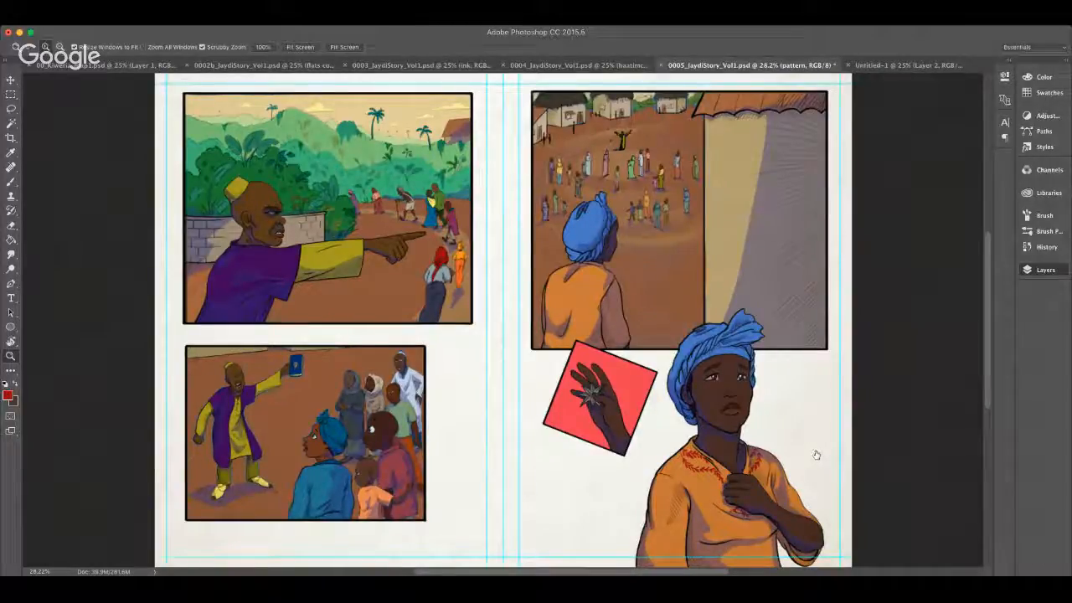
pyautogui.moveTo(717, 484); pyautogui.dragTo(767, 478)
pyautogui.hscroll(5, 767, 477)
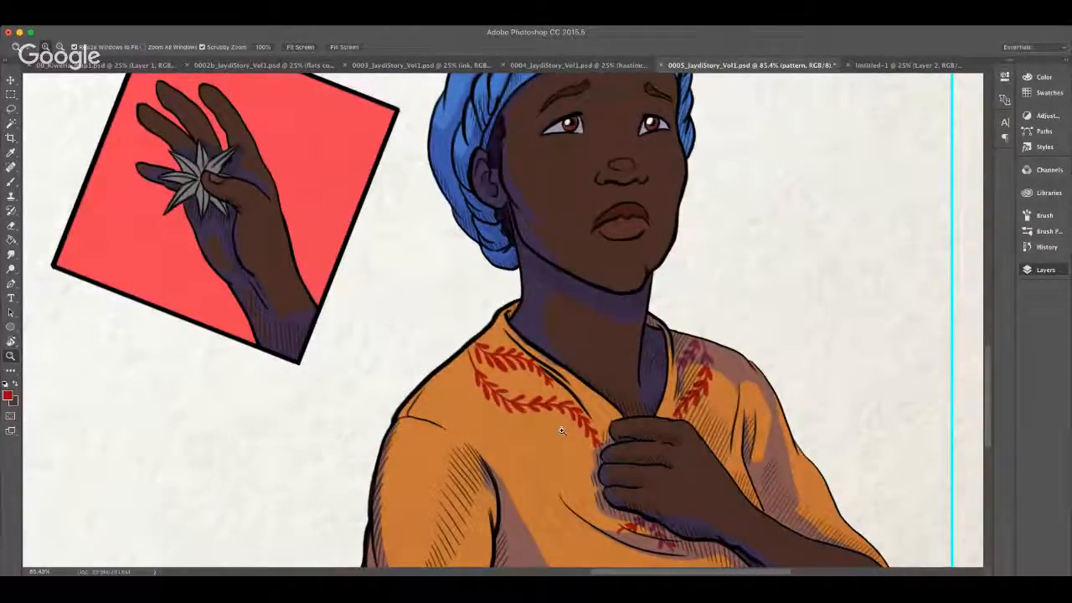
pyautogui.click(13, 180)
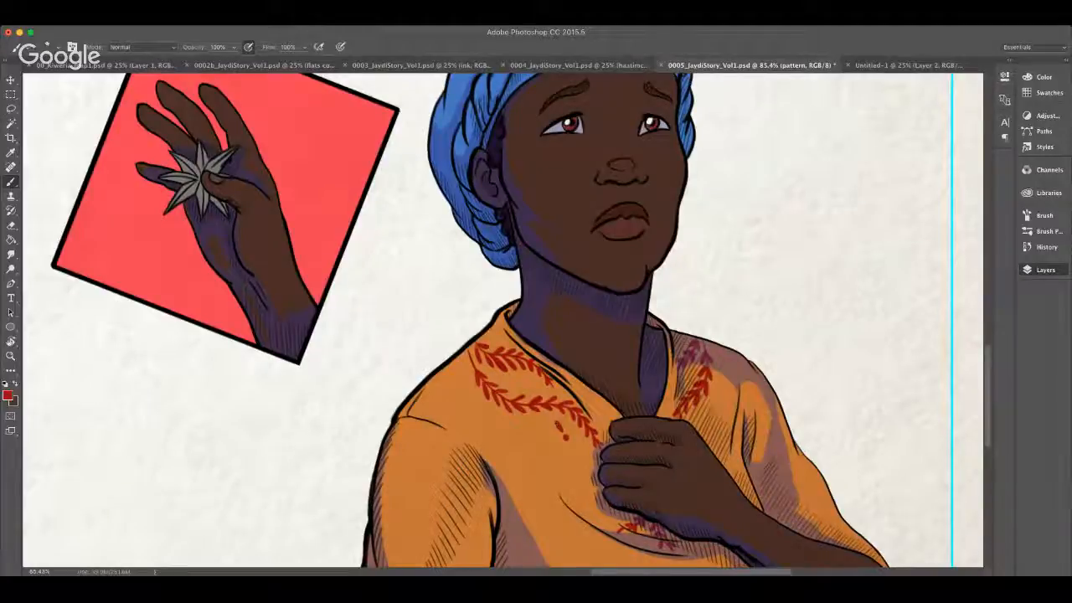
pyautogui.moveTo(551, 432); pyautogui.dragTo(560, 436)
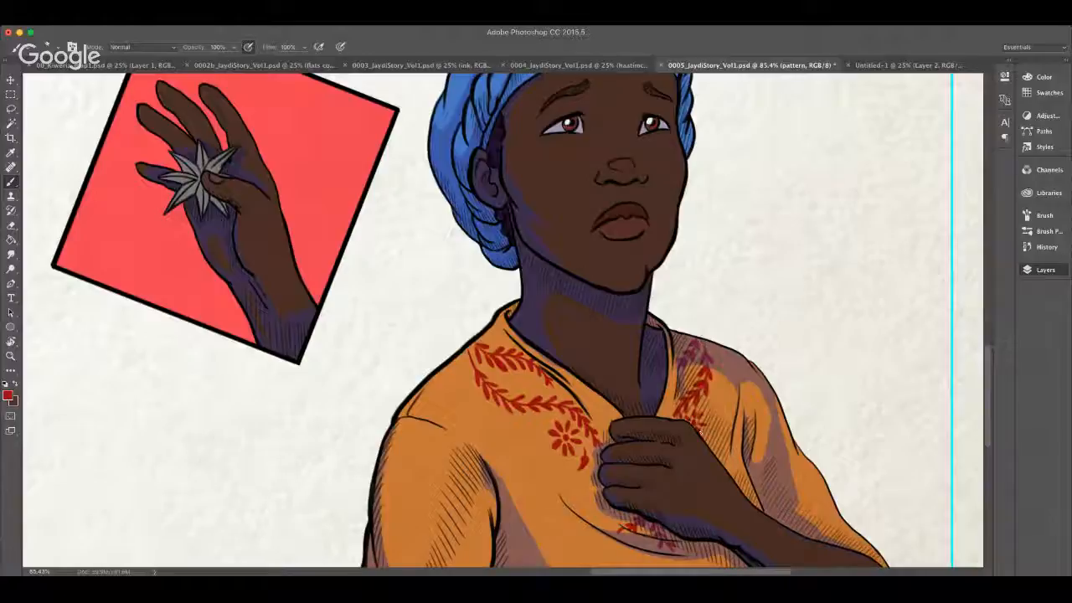
# Step: Paint small red leaves in the gap between the upper and lower branches on the shirt's neckline
pyautogui.click(11, 355)
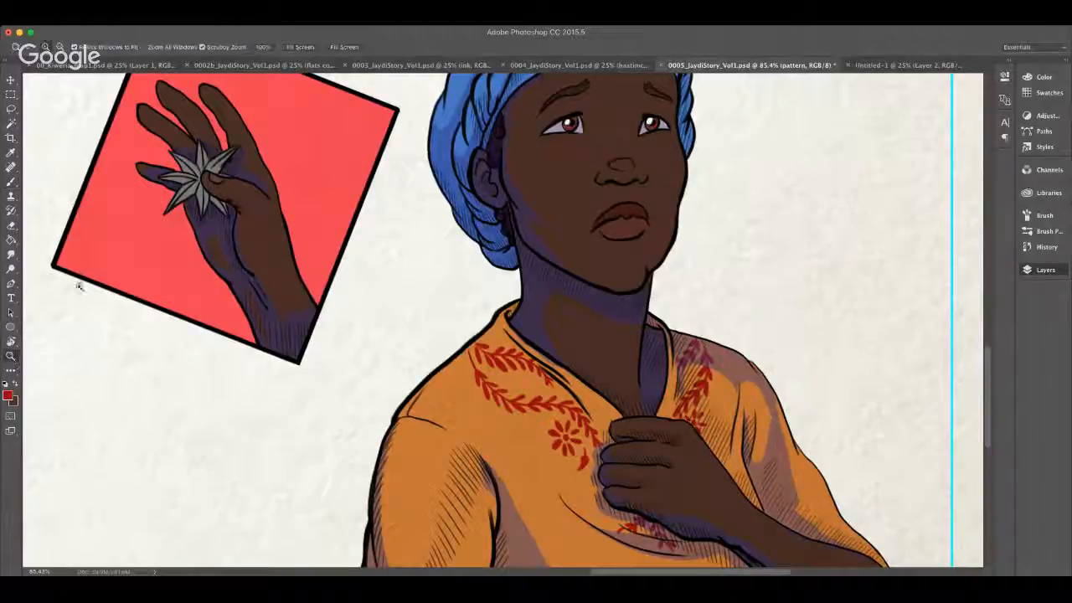
pyautogui.click(299, 48)
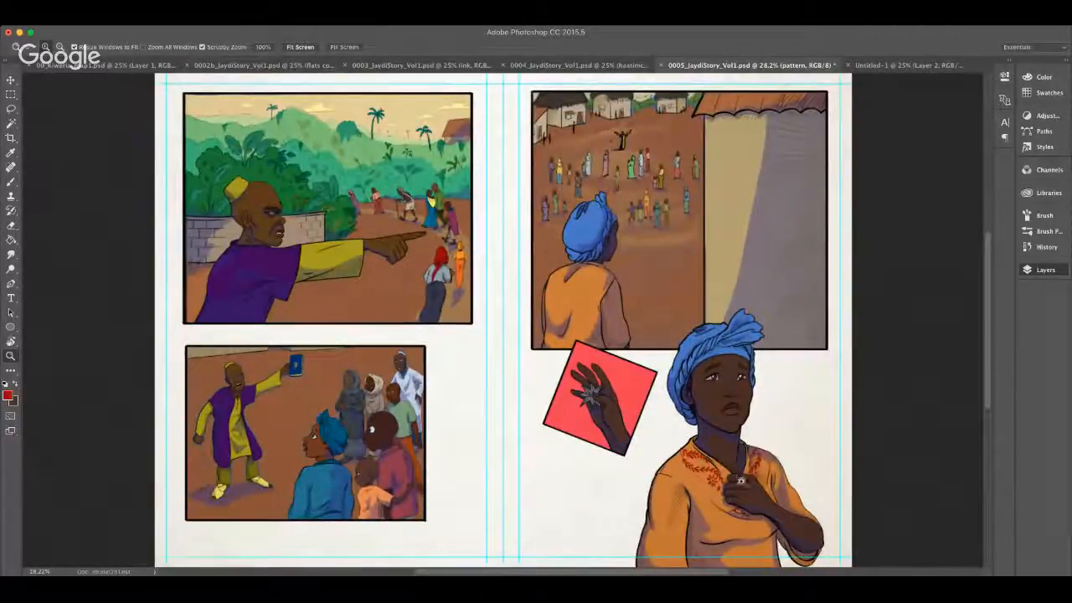
pyautogui.moveTo(741, 479); pyautogui.dragTo(825, 477)
pyautogui.press('b')
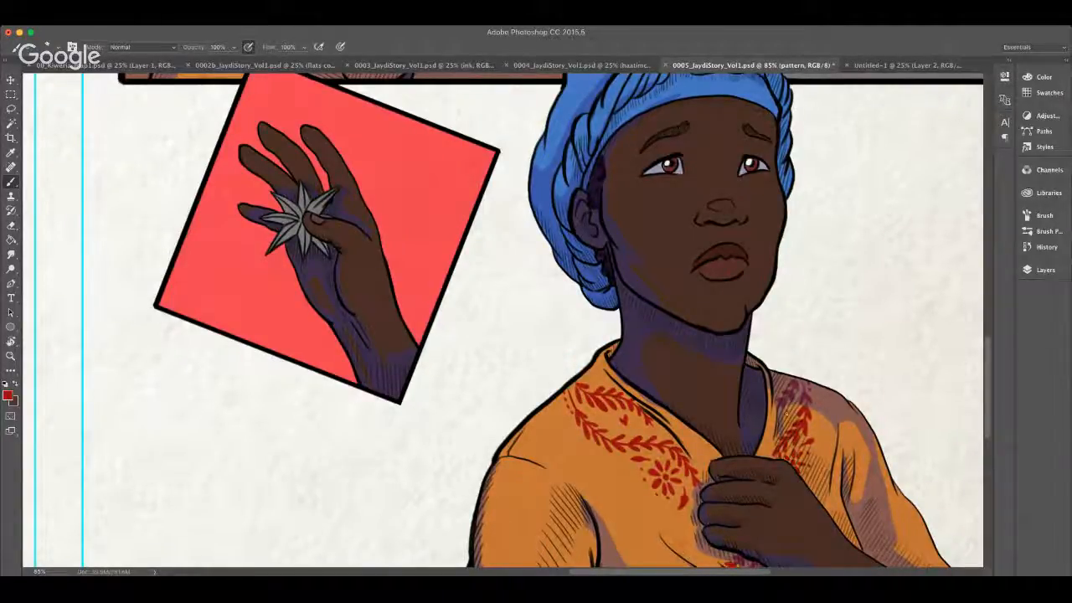
# Step: Paint red dots beside the neckline branches and a red pattern along the sleeve cuff near the woman's elbow
pyautogui.press('z')
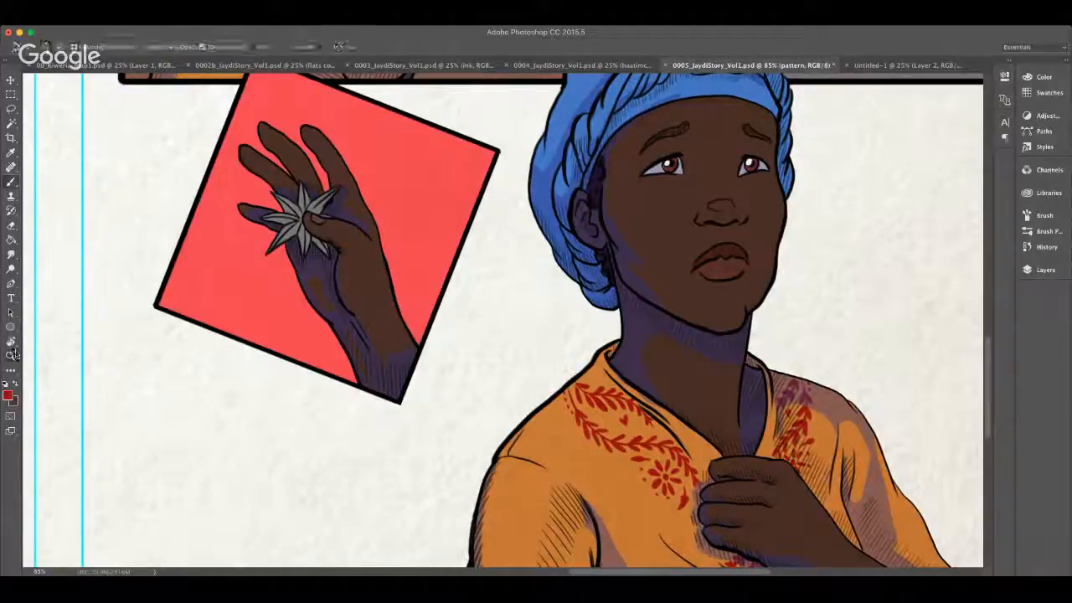
pyautogui.click(303, 48)
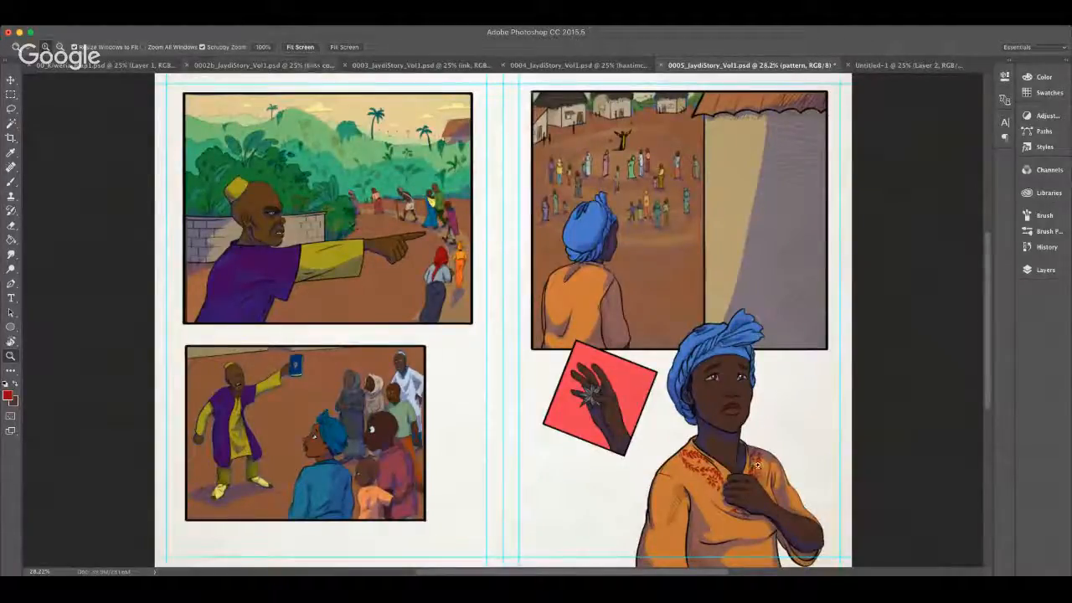
pyautogui.moveTo(758, 463); pyautogui.dragTo(804, 463)
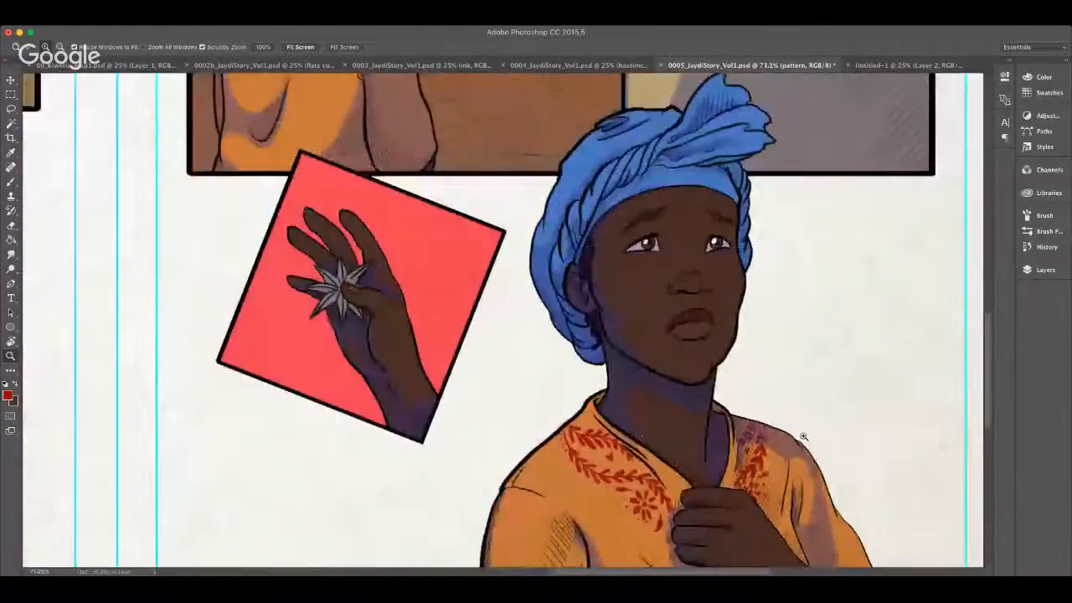
pyautogui.click(12, 182)
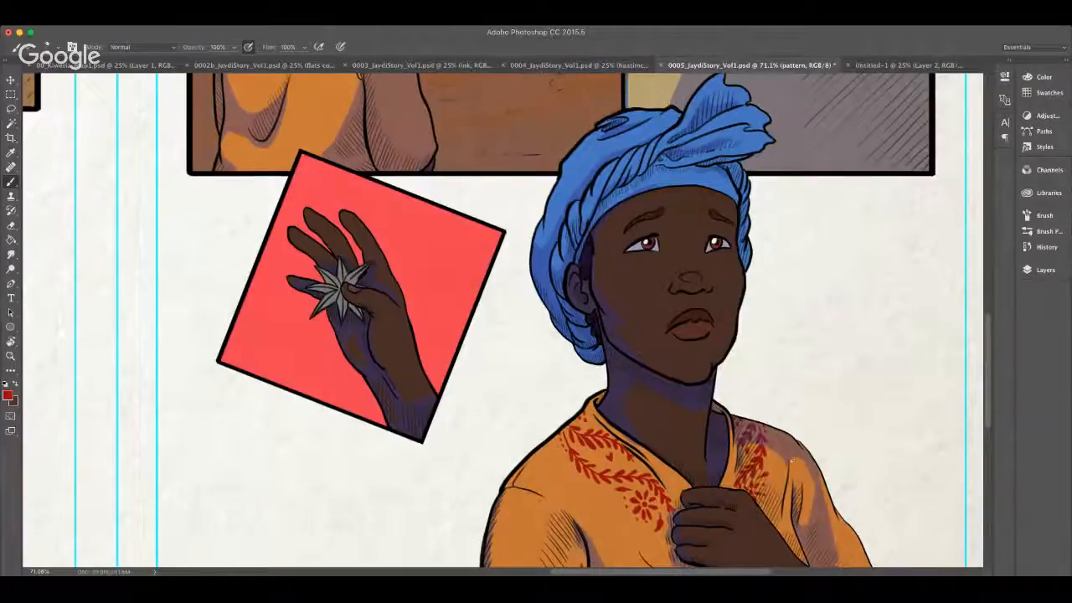
pyautogui.moveTo(995, 316); pyautogui.dragTo(978, 386)
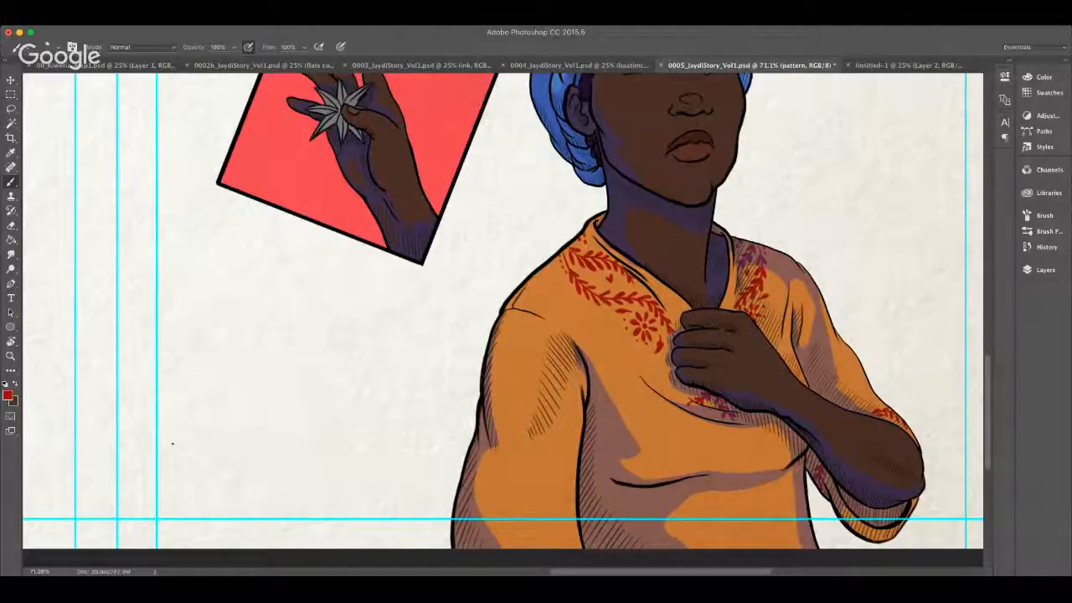
# Step: Save the document with the decorated shirt
pyautogui.click(11, 355)
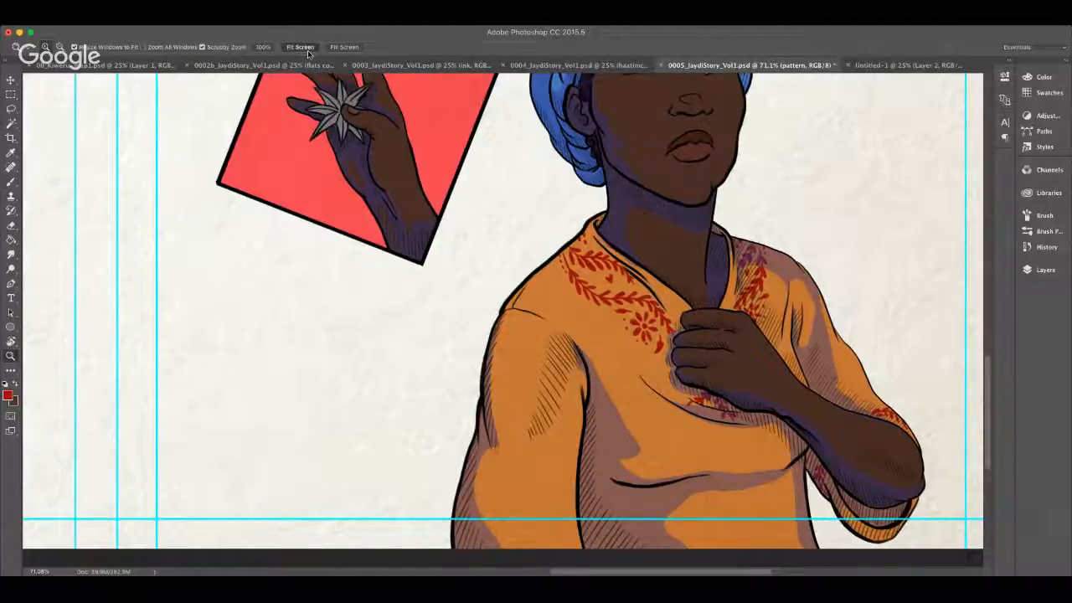
pyautogui.click(299, 47)
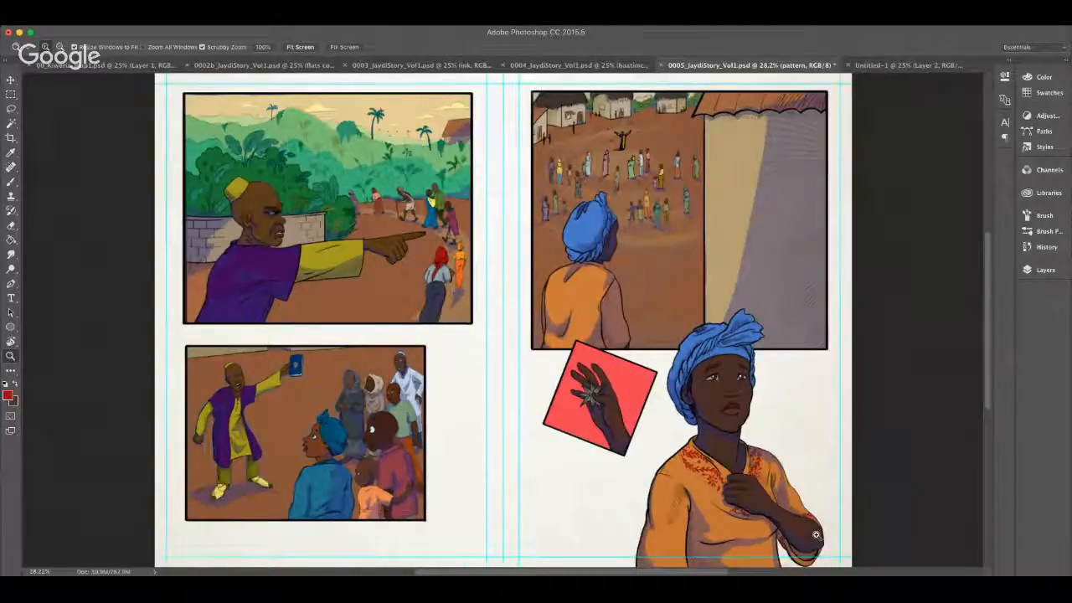
pyautogui.press('super+s')
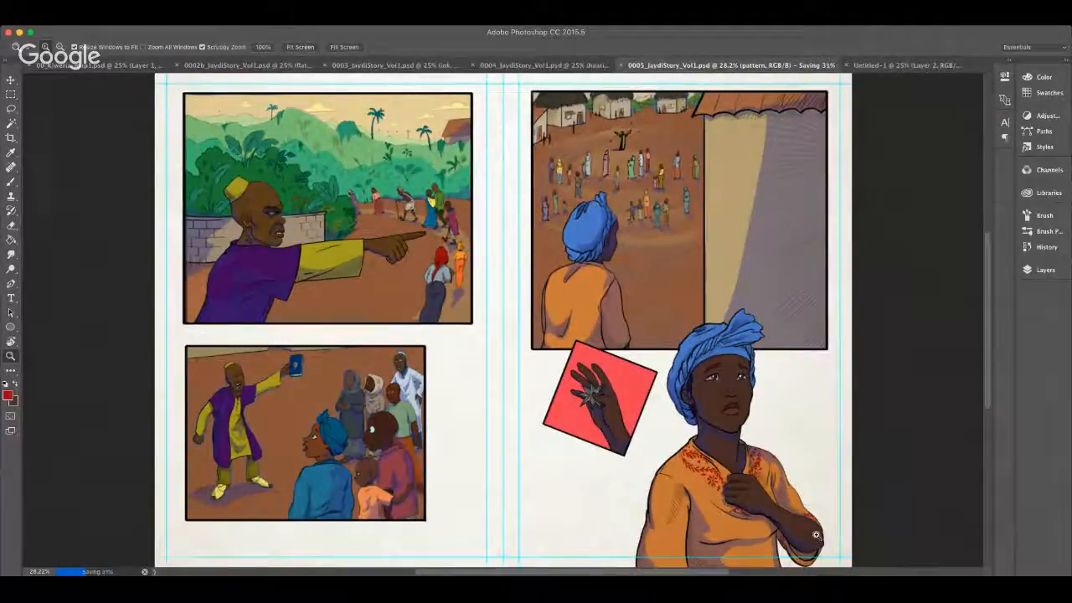
# Step: On the shadow layer, lasso the pale wall area in the upper corner of the panel with the man holding up the book
pyautogui.click(11, 182)
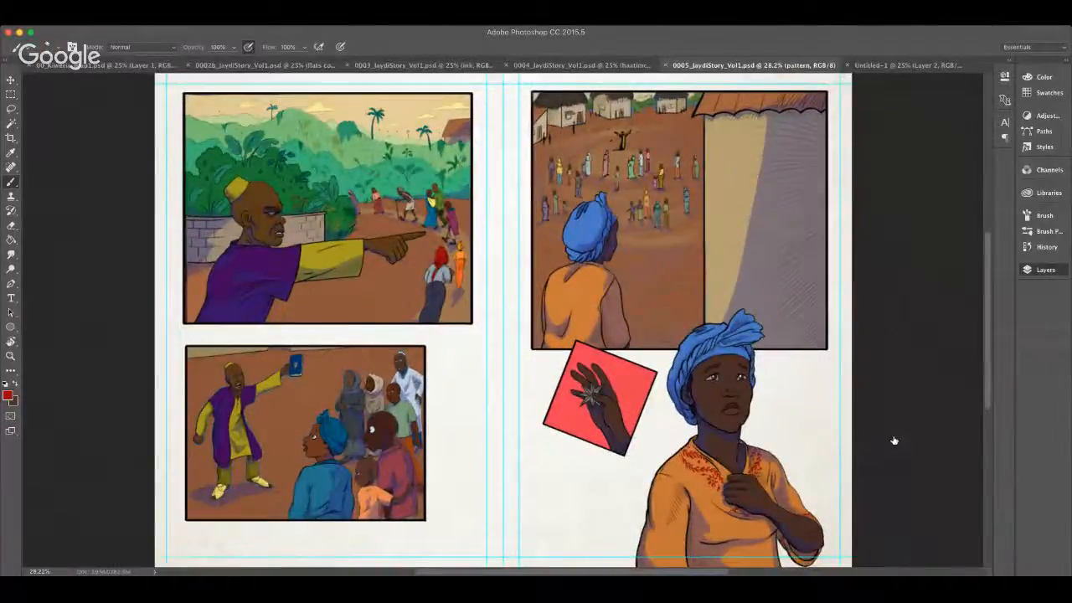
pyautogui.click(894, 440)
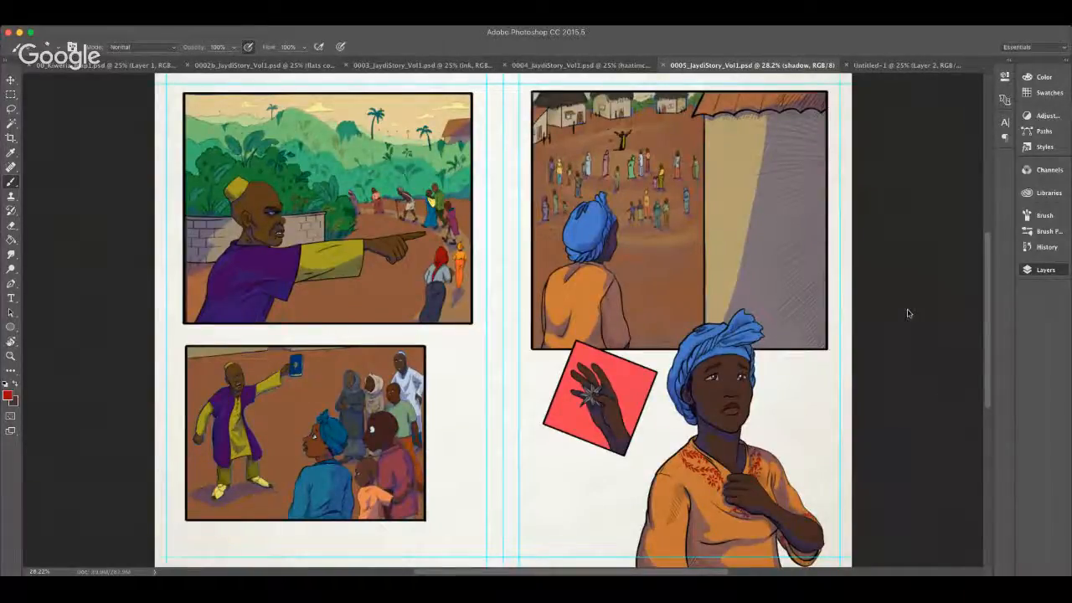
pyautogui.click(11, 109)
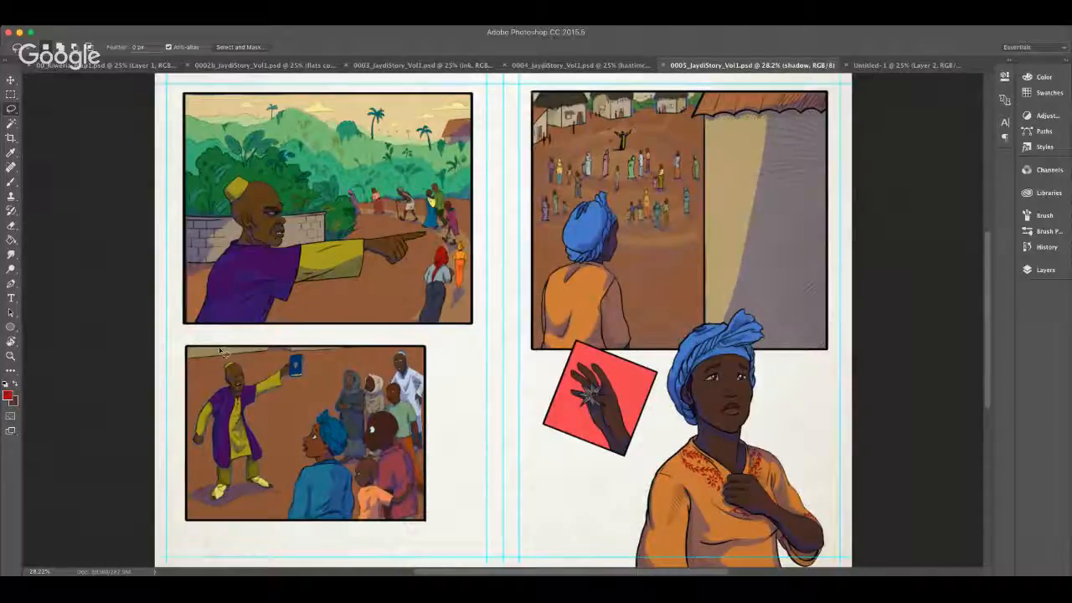
pyautogui.moveTo(237, 353)
pyautogui.mouseDown()
pyautogui.moveTo(188, 382)
pyautogui.moveTo(192, 350)
pyautogui.mouseUp()
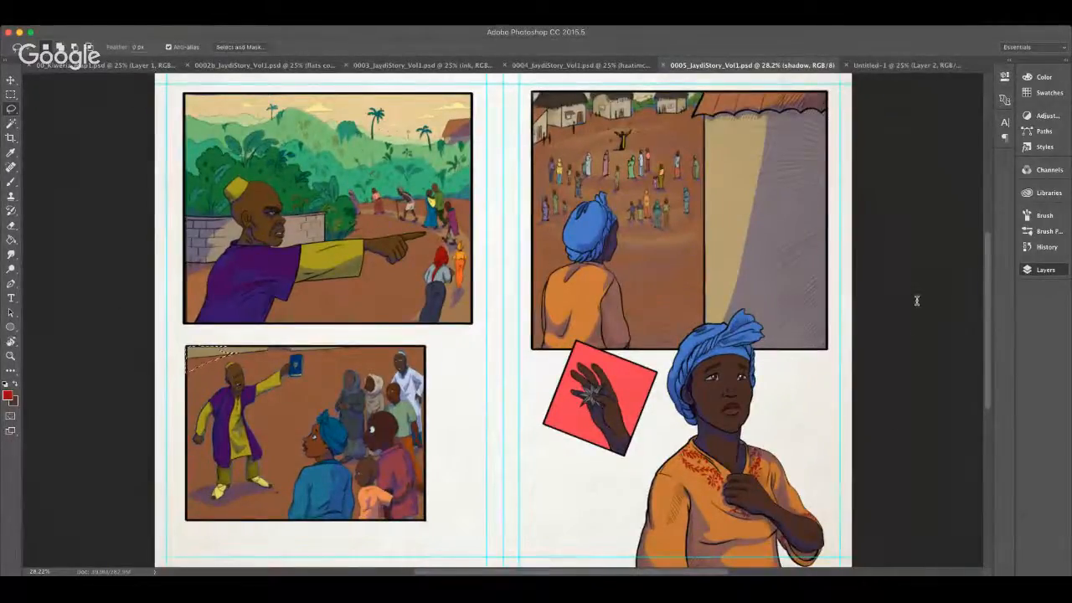
# Step: Make the shadow layer fully opaque and fill the selected wall area with the blue sampled from the shadow in the panel above
pyautogui.press('0')
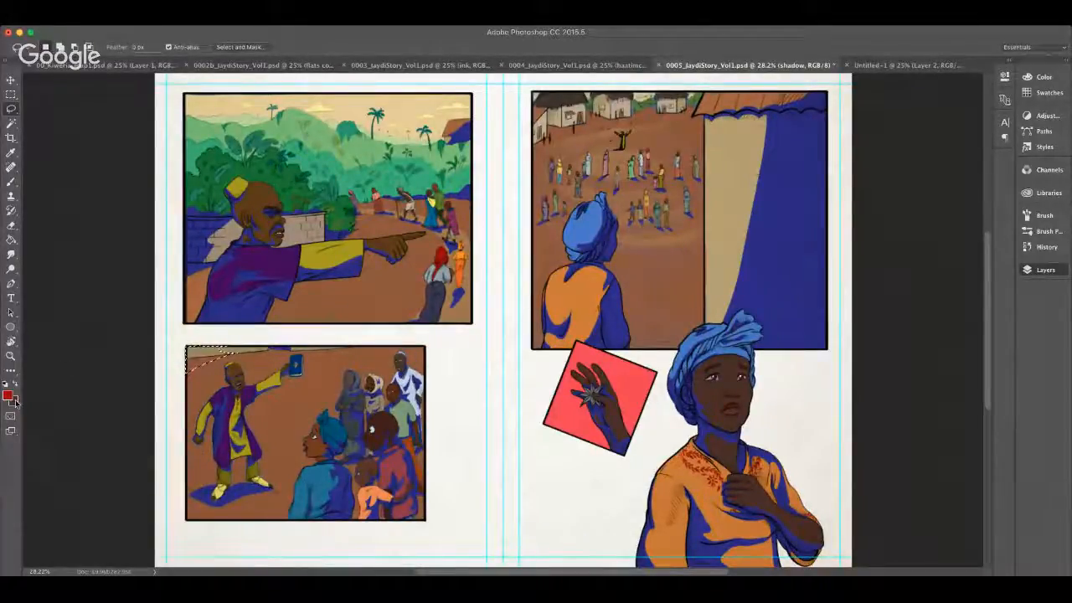
pyautogui.press('i')
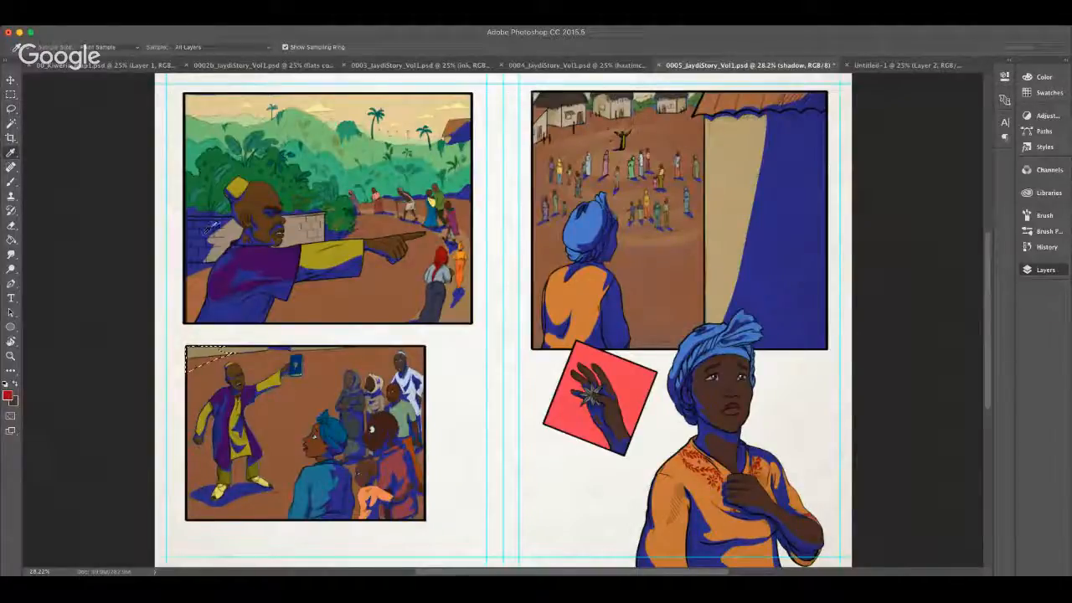
pyautogui.click(223, 223)
pyautogui.press('l')
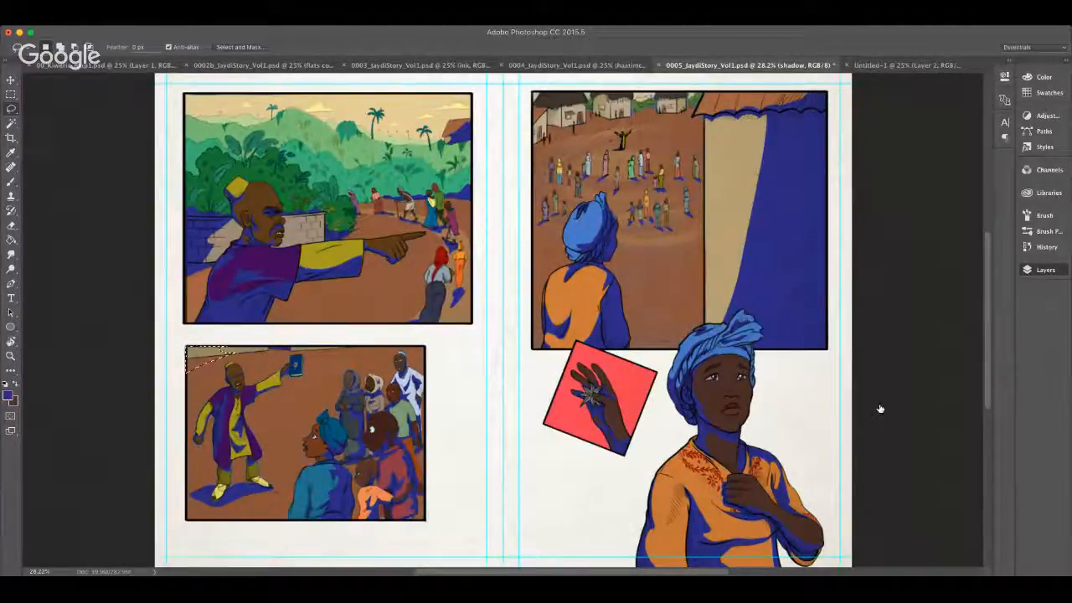
pyautogui.hotkey('alt', 'BackSpace')
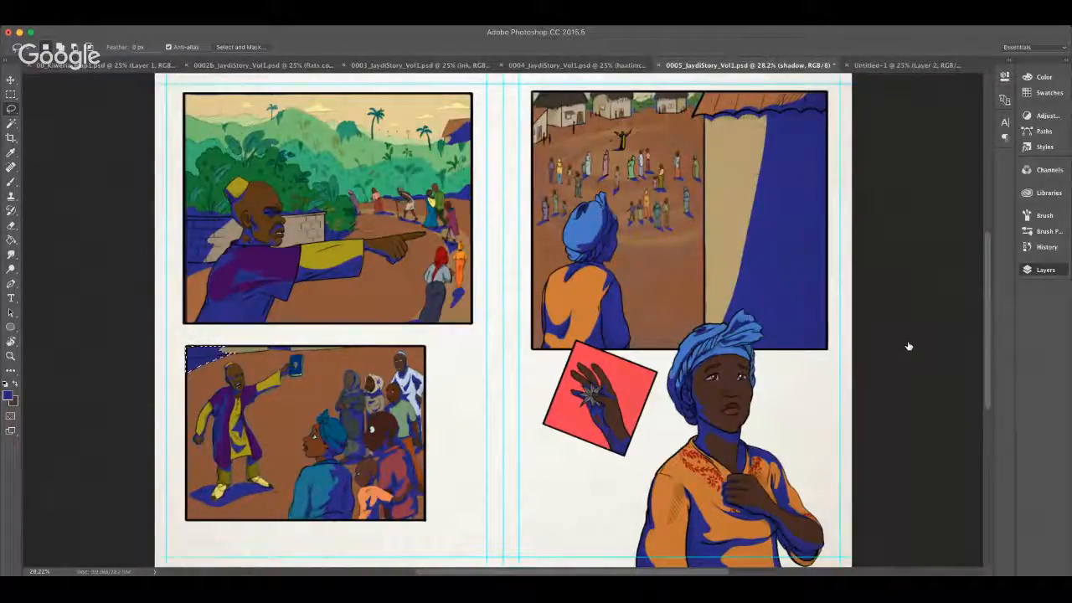
# Step: Lower the shadow layer's opacity to make the shadows translucent again, clear the selection and save the document
pyautogui.press('2')
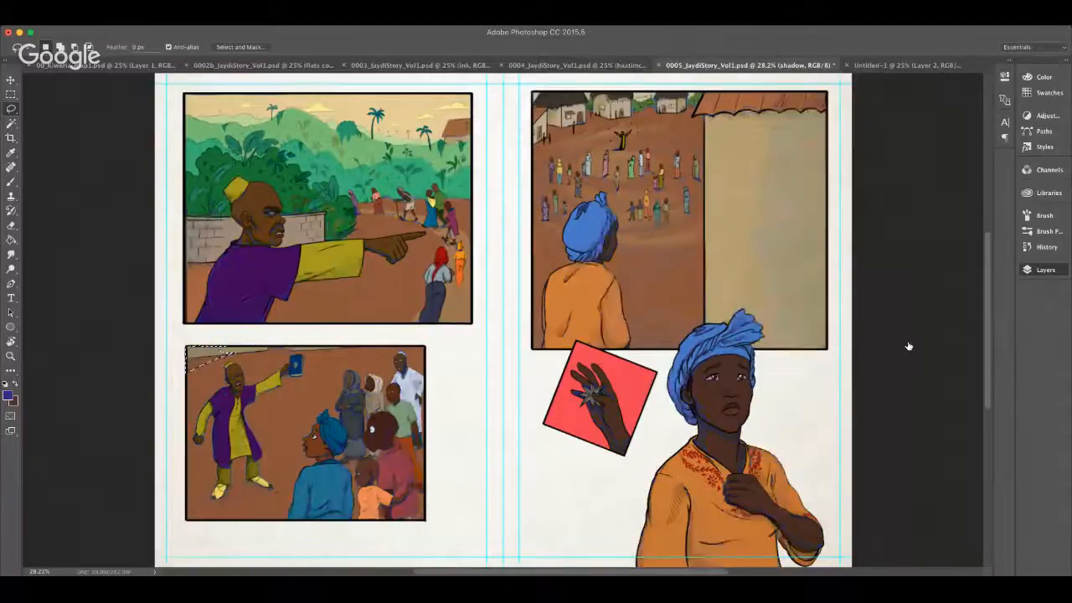
pyautogui.press('4')
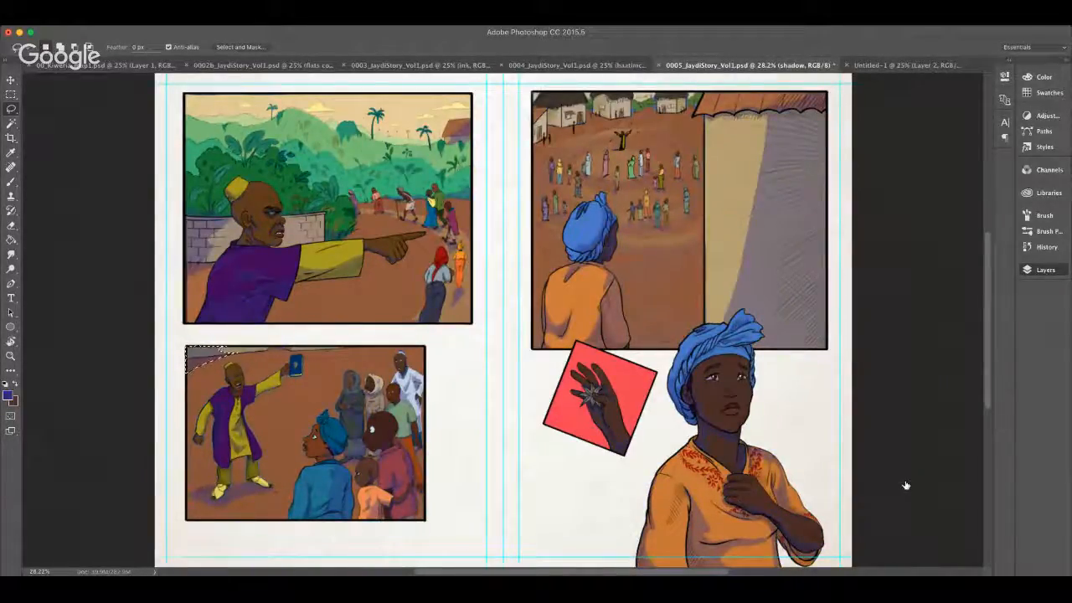
pyautogui.hotkey('ctrl', 'd')
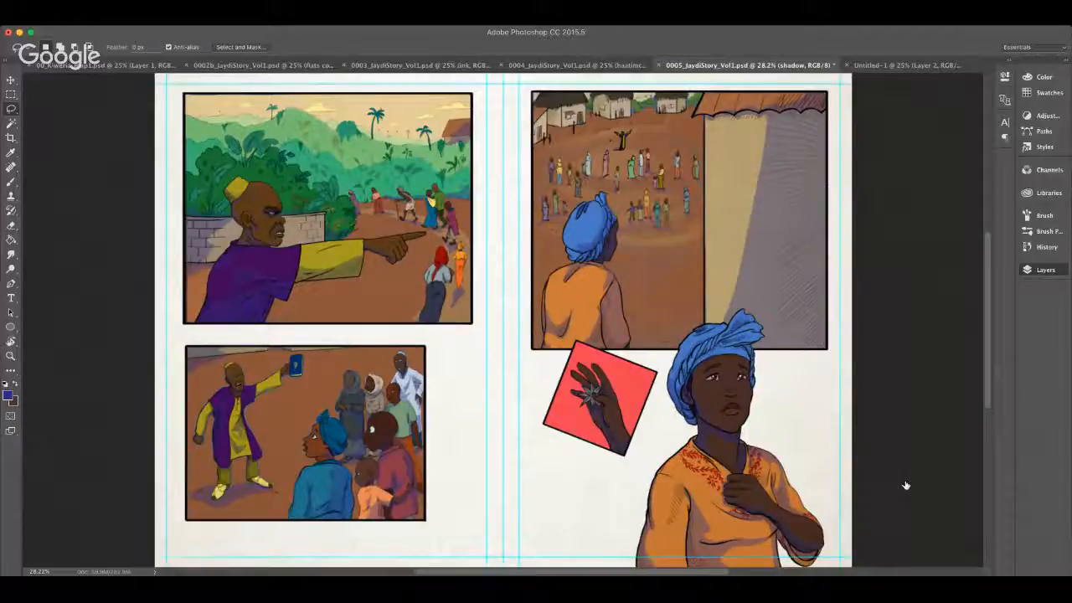
pyautogui.hotkey('ctrl', 's')
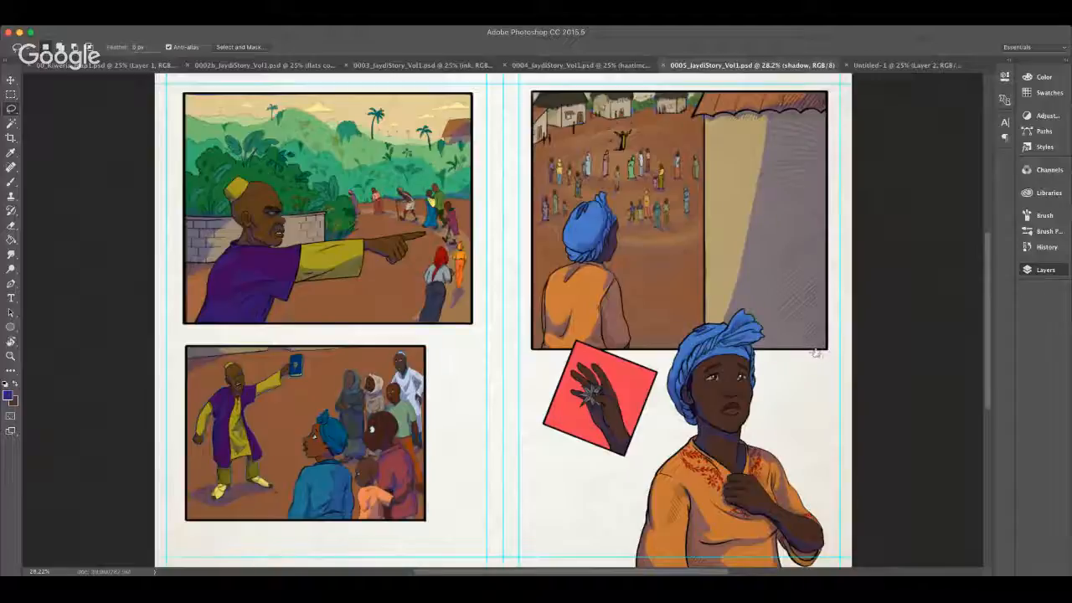
# Step: Hide the paper texture behind the comic panels and bring it back
pyautogui.press('Delete')
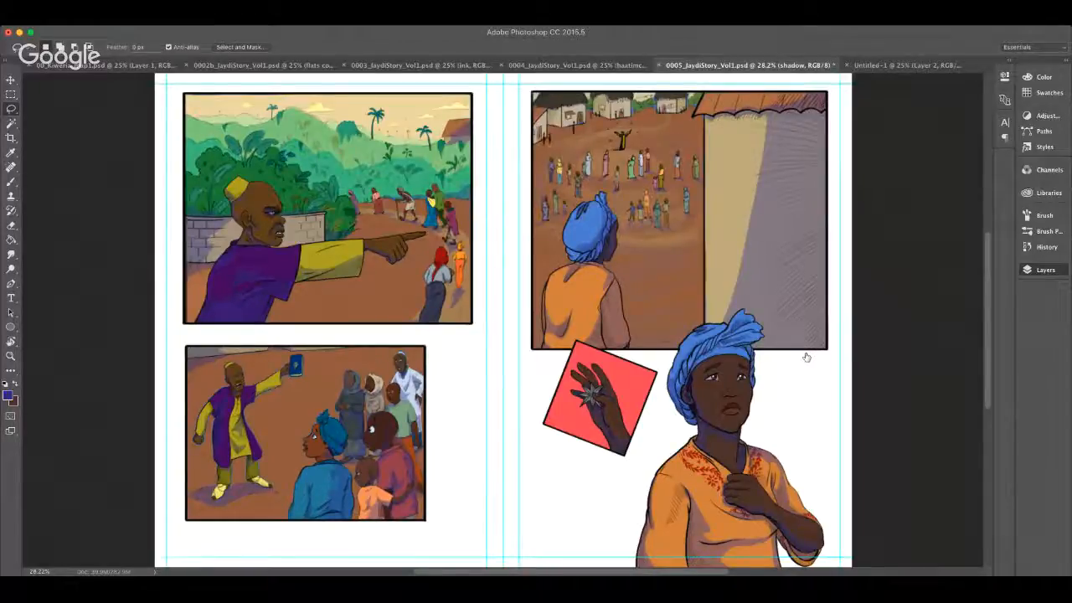
pyautogui.press('super+z')
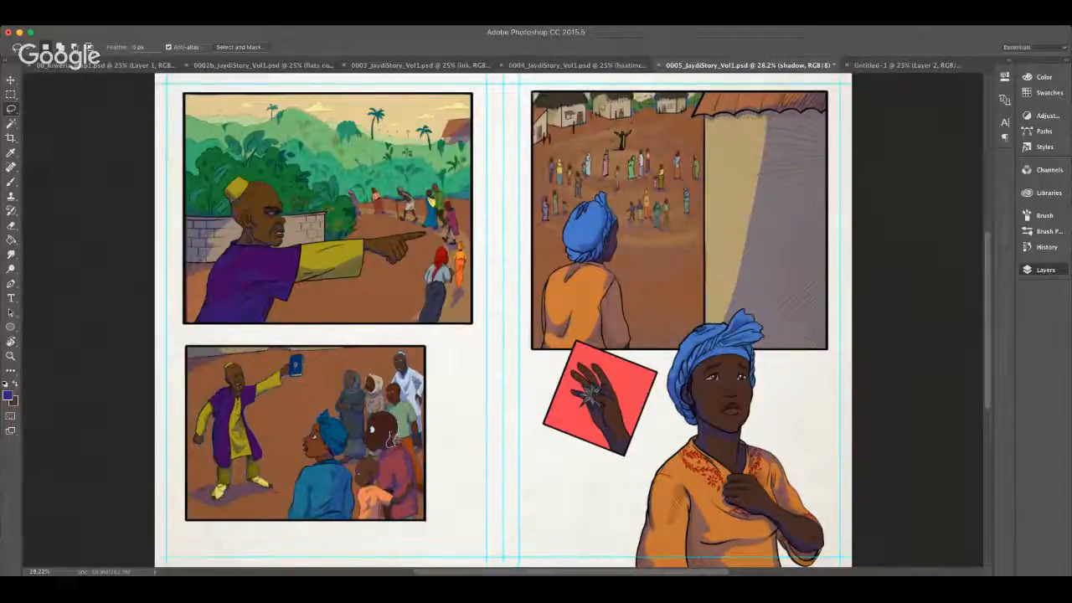
# Step: Lasso small areas around the head and shoulder of the man in the maroon shirt, and save the document
pyautogui.click(409, 432)
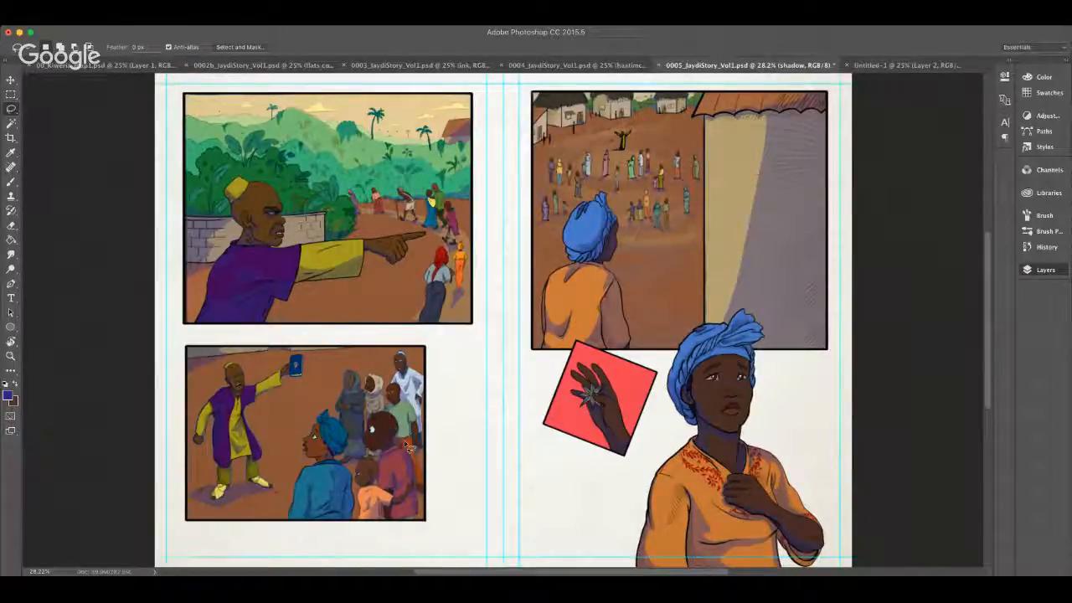
pyautogui.moveTo(392, 440)
pyautogui.mouseDown()
pyautogui.moveTo(387, 454)
pyautogui.moveTo(392, 436)
pyautogui.mouseUp()
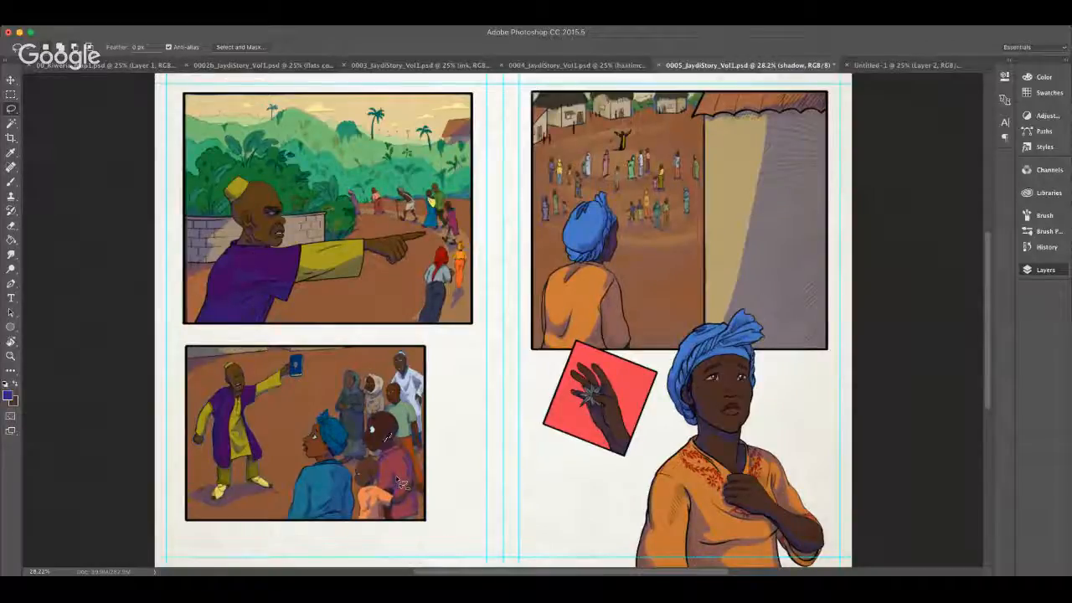
pyautogui.press('super+s')
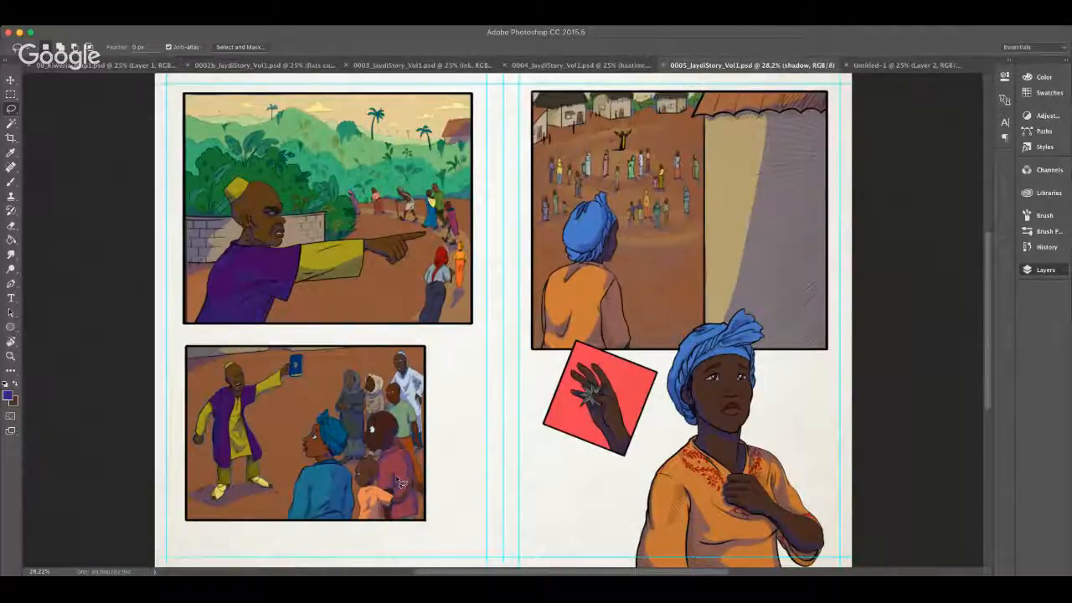
# Step: Add a new layer named "whites"
pyautogui.press('super+shift+alt+n')
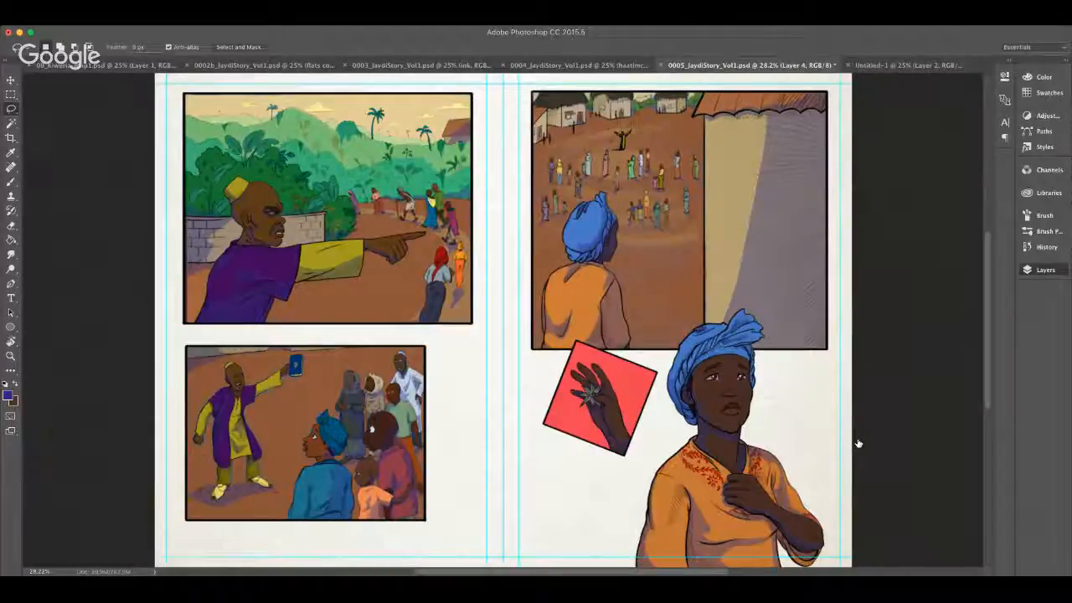
pyautogui.write('whites')
pyautogui.press('Return')
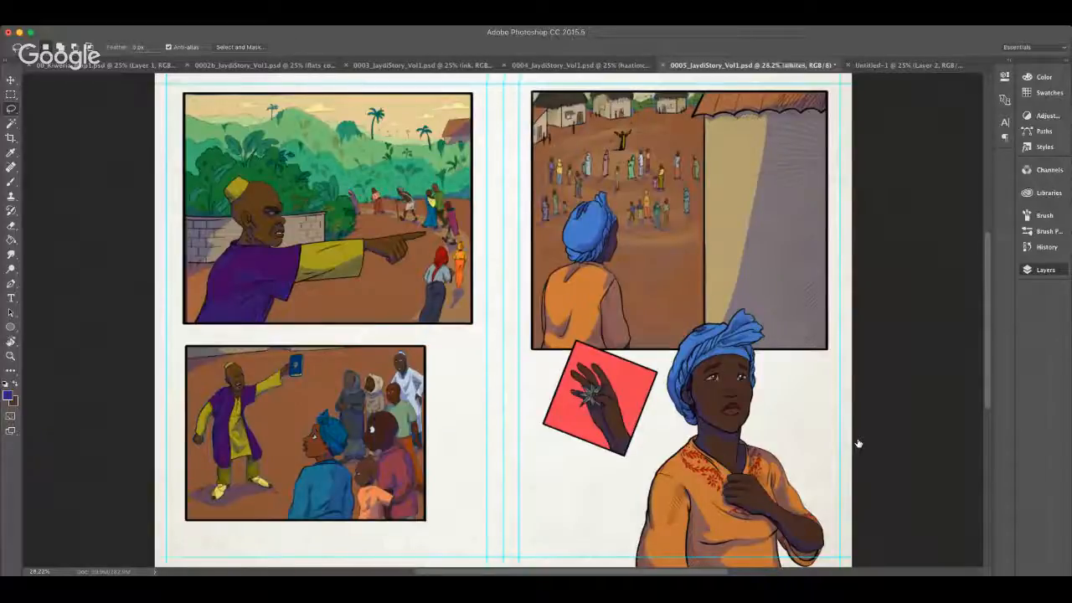
# Step: Set the foreground color to white and brush highlights along the pointing man's head and face in the village path panel
pyautogui.click(6, 383)
pyautogui.click(15, 383)
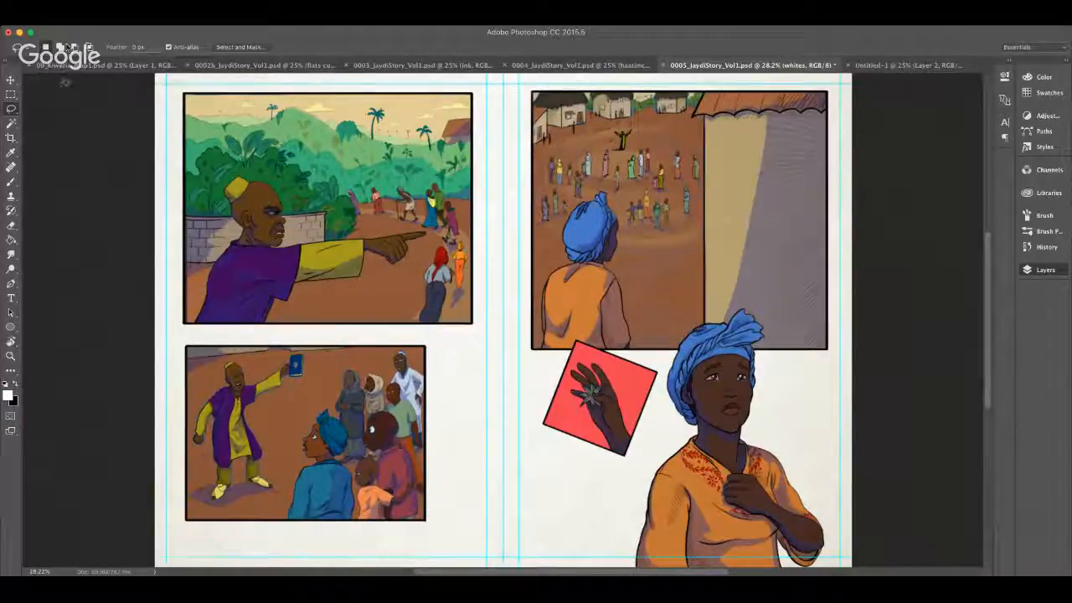
pyautogui.click(12, 181)
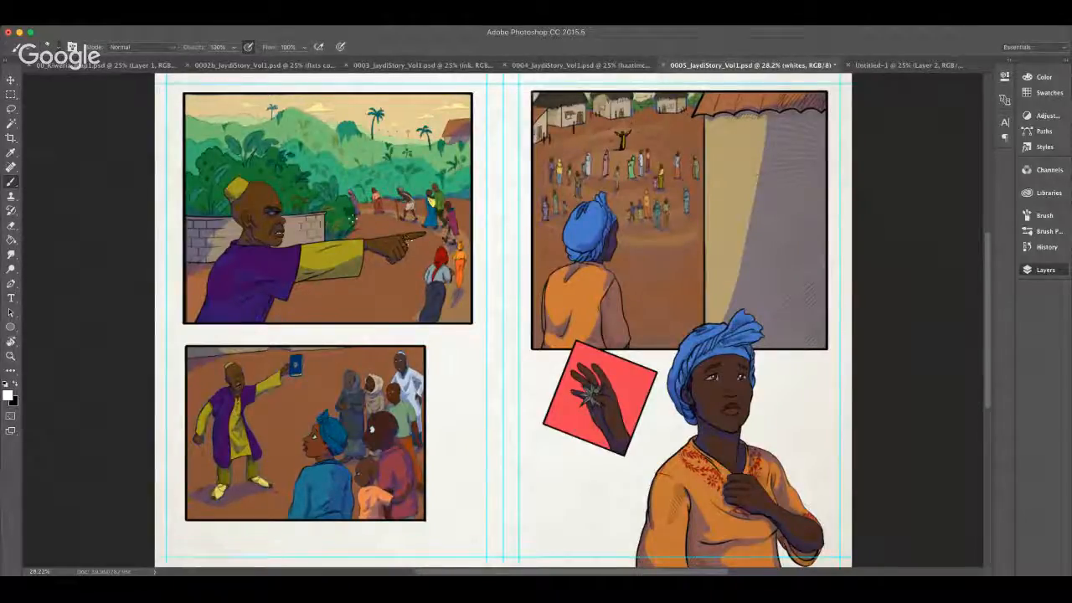
pyautogui.press('z')
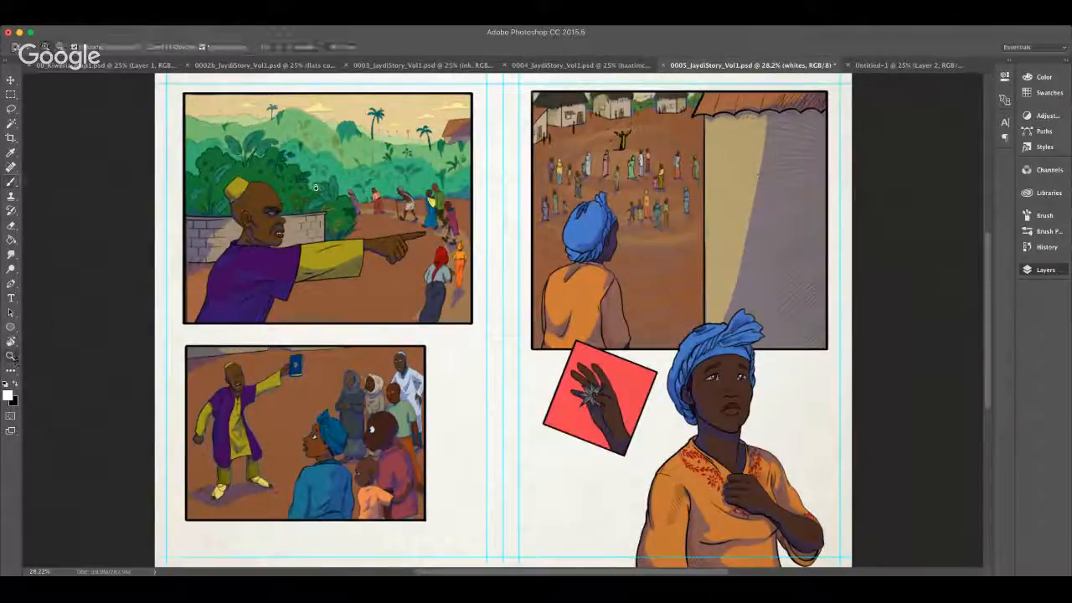
pyautogui.moveTo(316, 188); pyautogui.dragTo(346, 196)
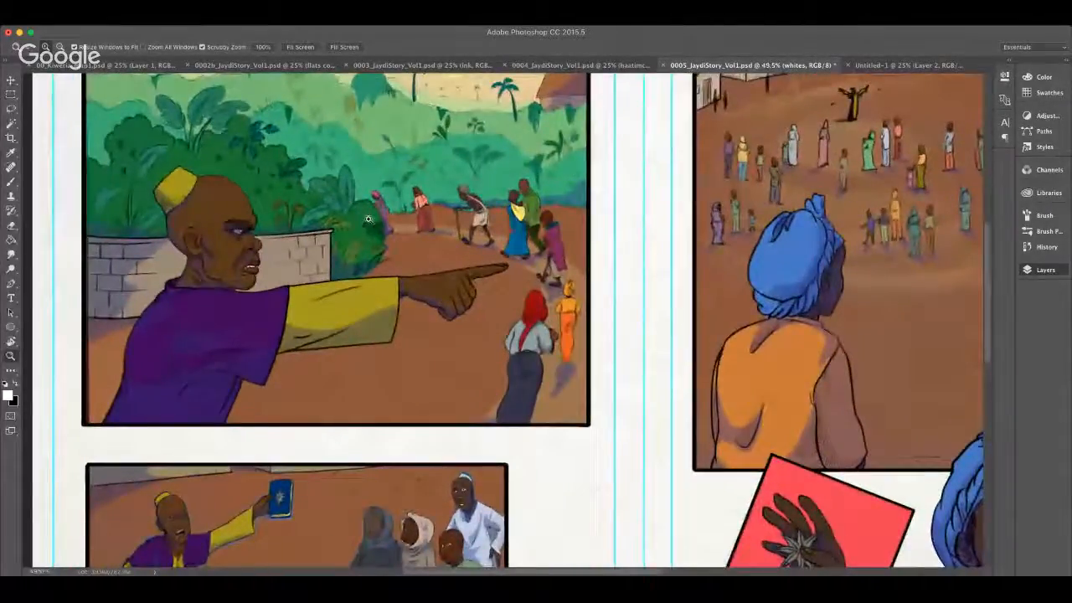
pyautogui.scroll(5, 334, 224)
pyautogui.hscroll(-4, 333, 225)
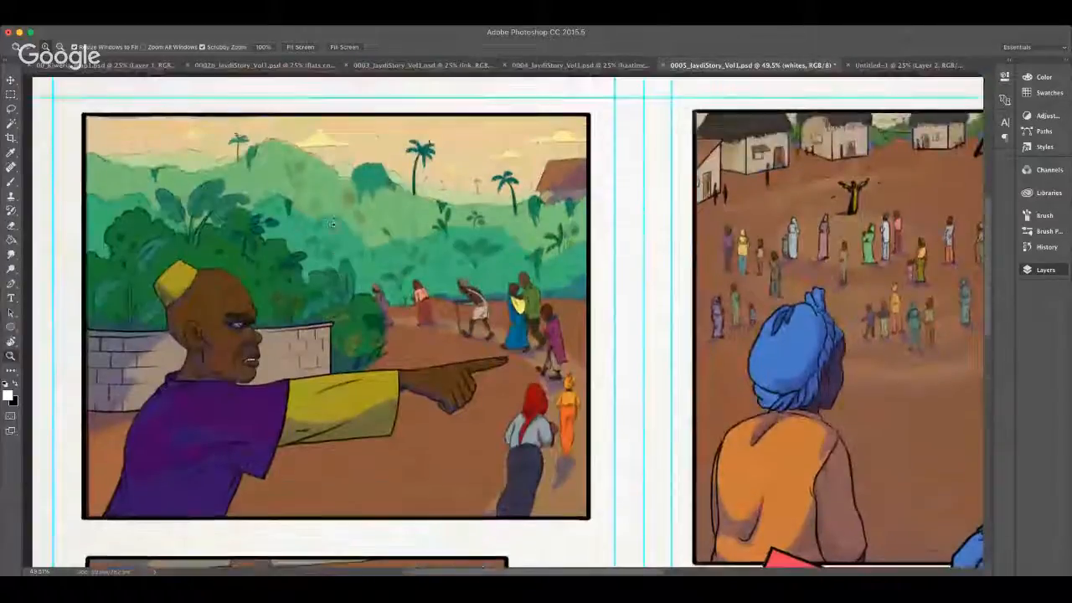
pyautogui.scroll(-1, 333, 224)
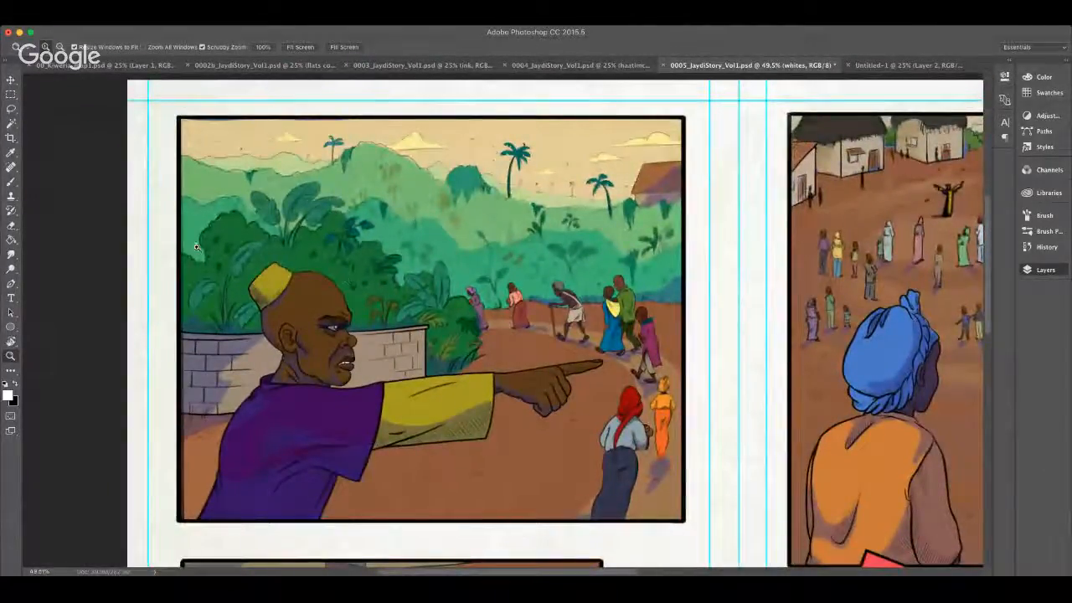
pyautogui.click(11, 181)
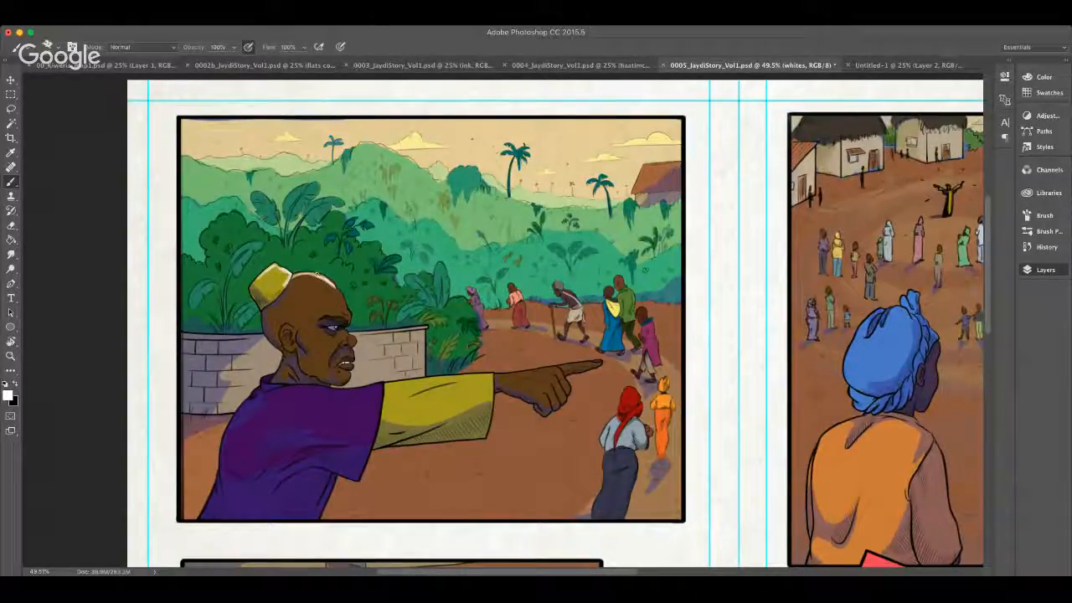
pyautogui.moveTo(318, 274)
pyautogui.mouseDown()
pyautogui.moveTo(343, 297)
pyautogui.moveTo(350, 356)
pyautogui.mouseUp()
pyautogui.press('super+z')
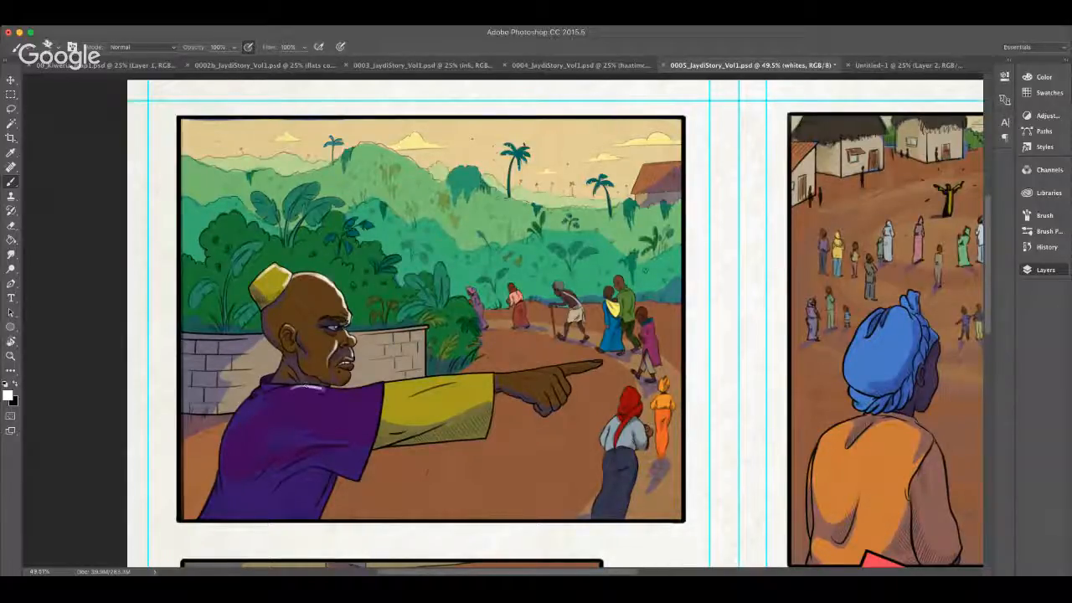
# Step: Paint white highlights along the pointing man's shoulder, sleeve, arm and fingers, and save the document
pyautogui.moveTo(385, 385); pyautogui.dragTo(596, 363)
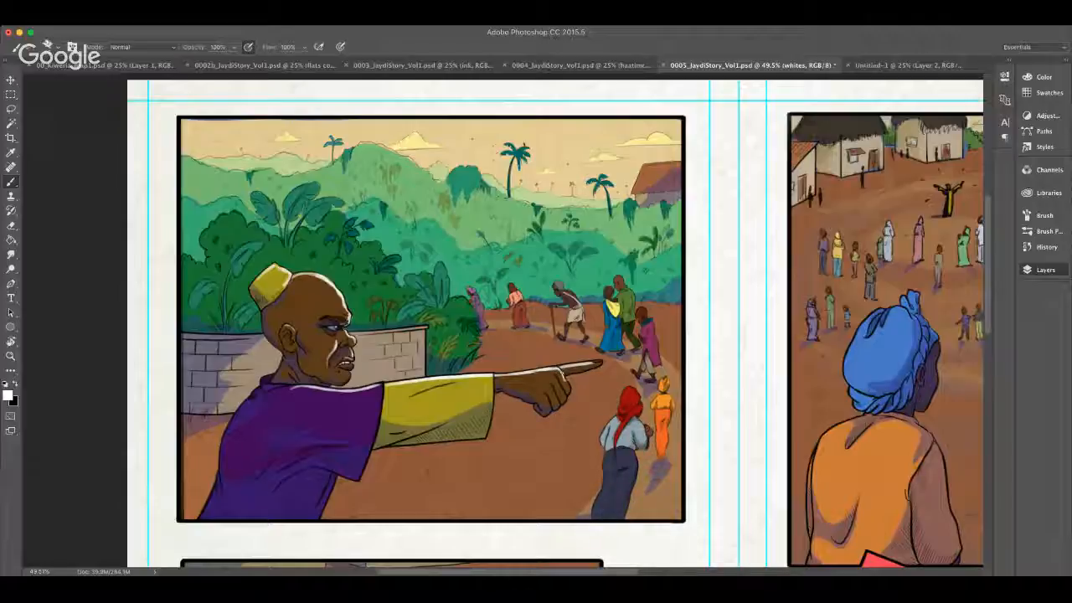
pyautogui.moveTo(564, 383)
pyautogui.mouseDown()
pyautogui.moveTo(557, 377)
pyautogui.moveTo(560, 398)
pyautogui.mouseUp()
pyautogui.moveTo(489, 375); pyautogui.dragTo(490, 421)
pyautogui.moveTo(384, 385); pyautogui.dragTo(372, 439)
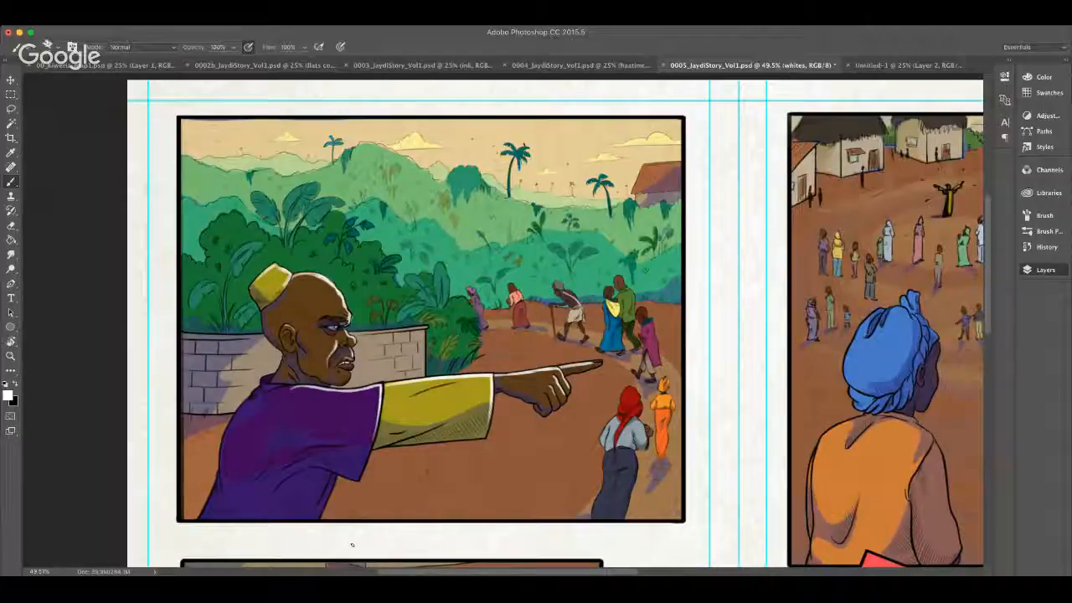
pyautogui.press('super+s')
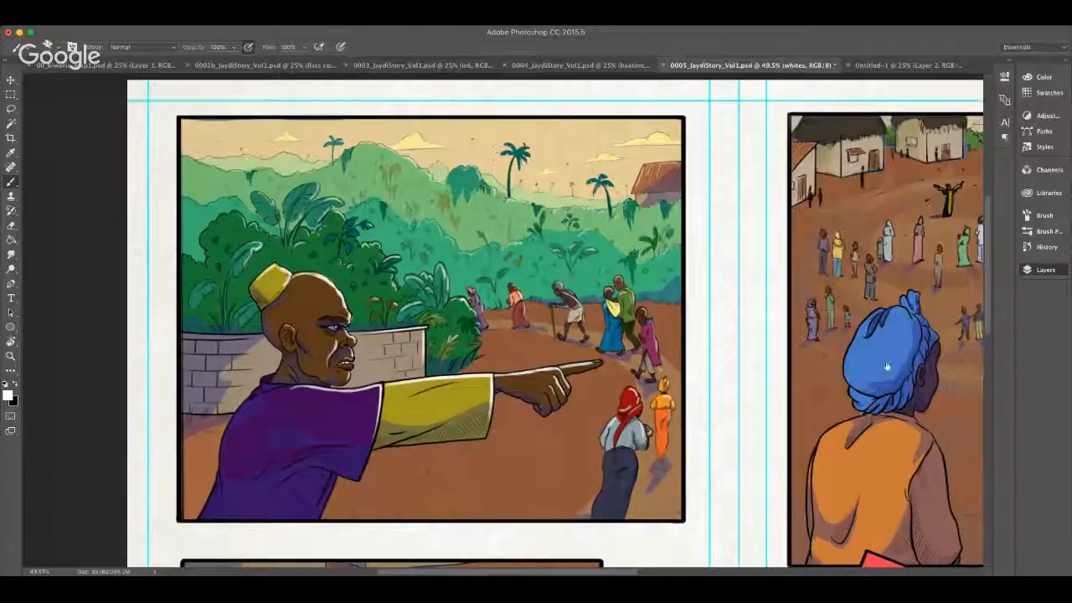
pyautogui.click(997, 277)
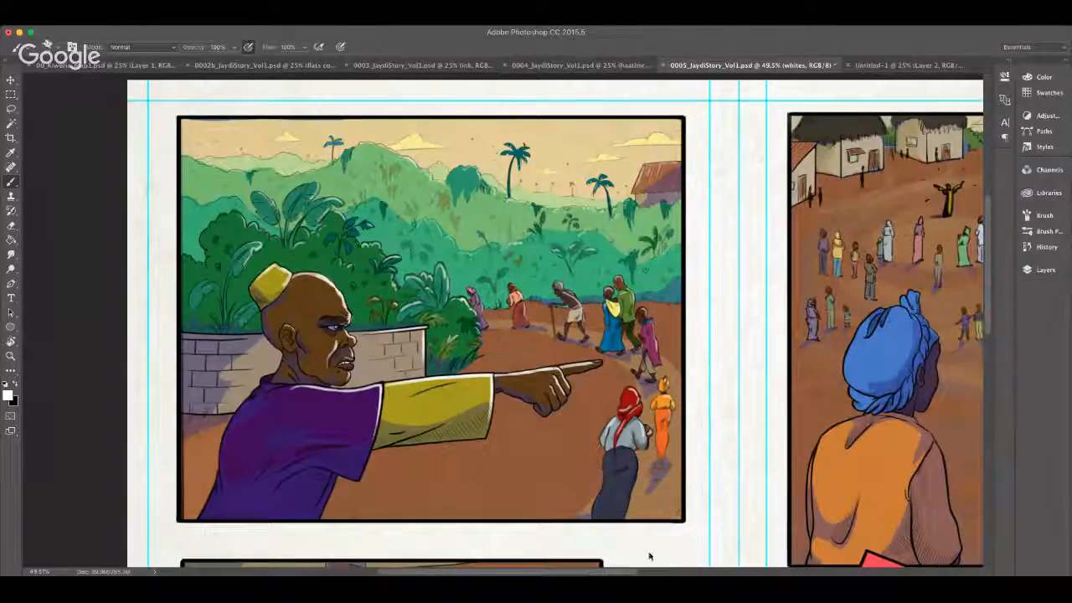
pyautogui.press('super+s')
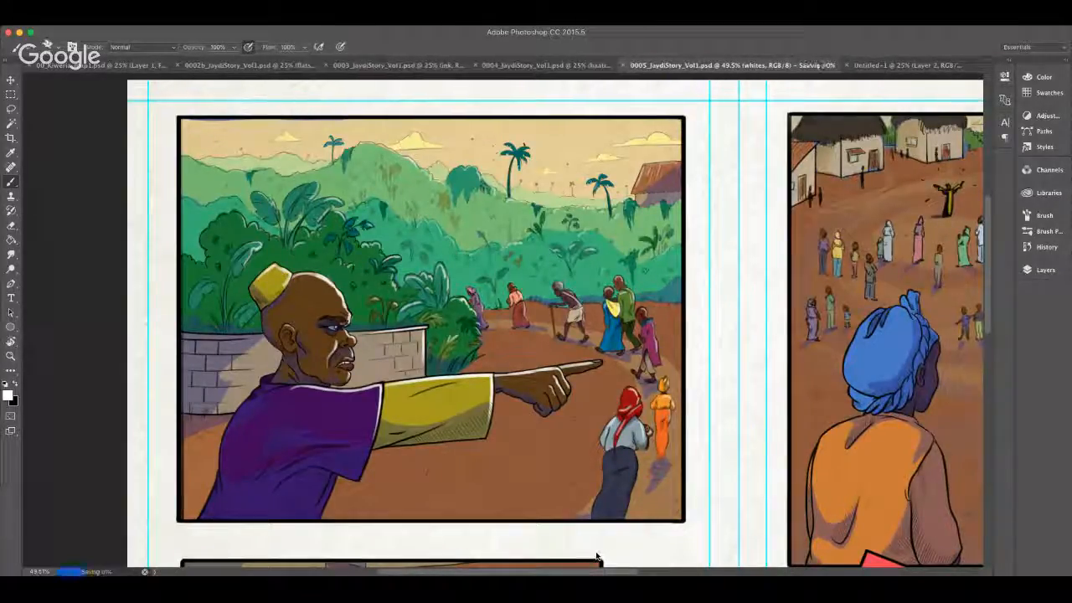
# Step: Paint white highlights on the blue headwrap and orange shirt of the woman seen from behind
pyautogui.hscroll(8, 681, 392)
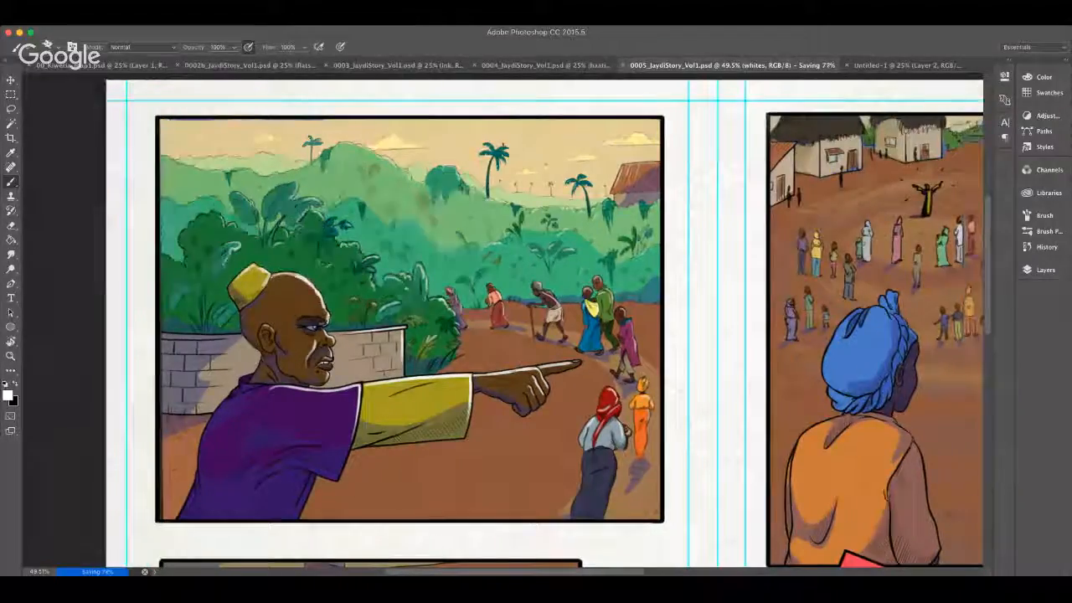
pyautogui.hscroll(-6, 681, 392)
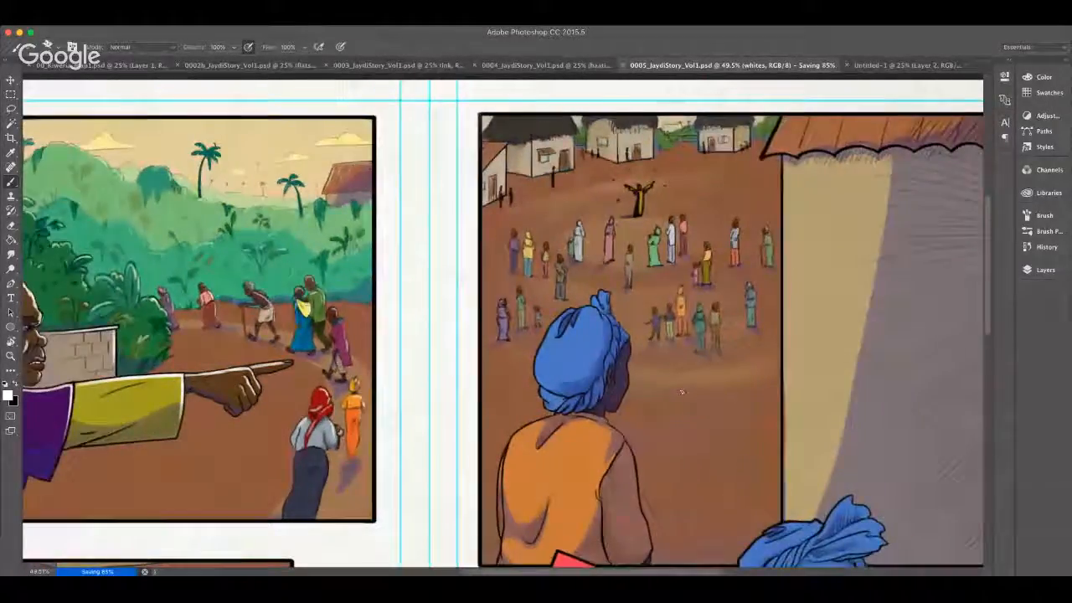
pyautogui.hscroll(-2, 681, 392)
pyautogui.hscroll(1, 681, 392)
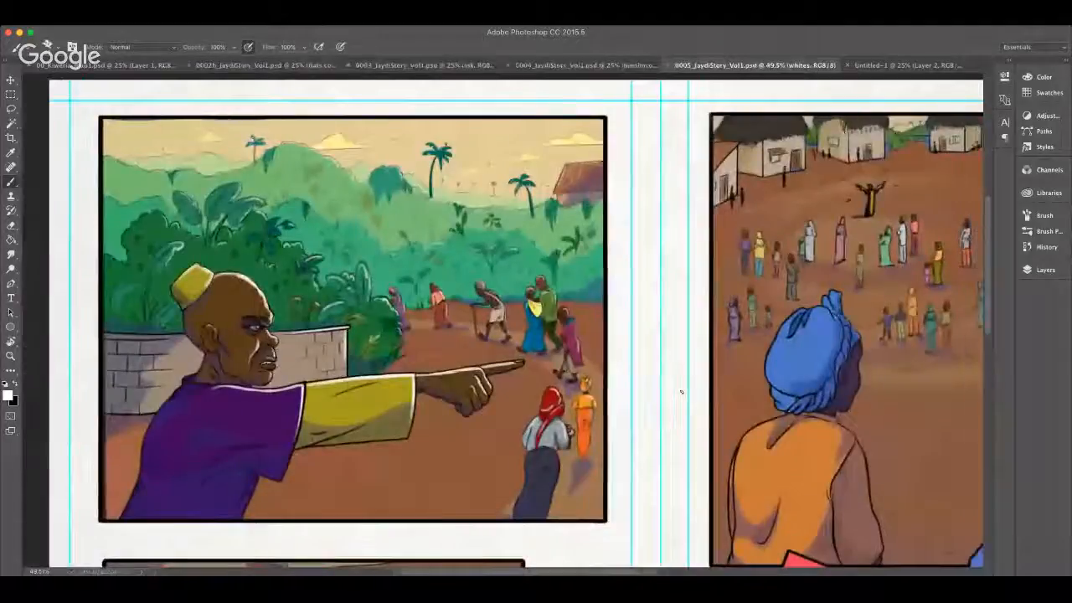
pyautogui.click(681, 392)
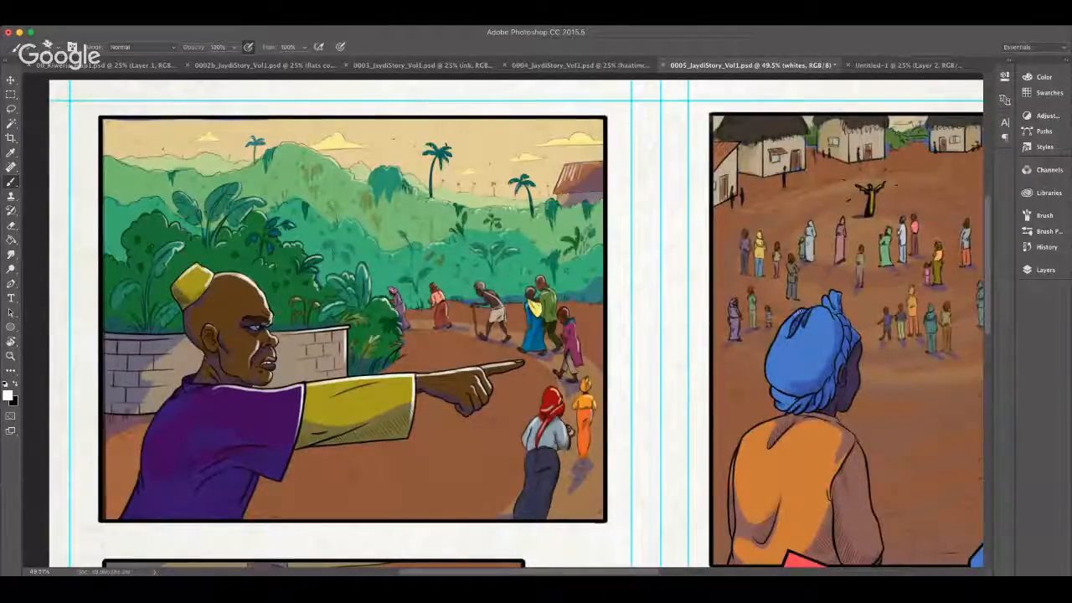
pyautogui.moveTo(780, 330); pyautogui.dragTo(765, 385)
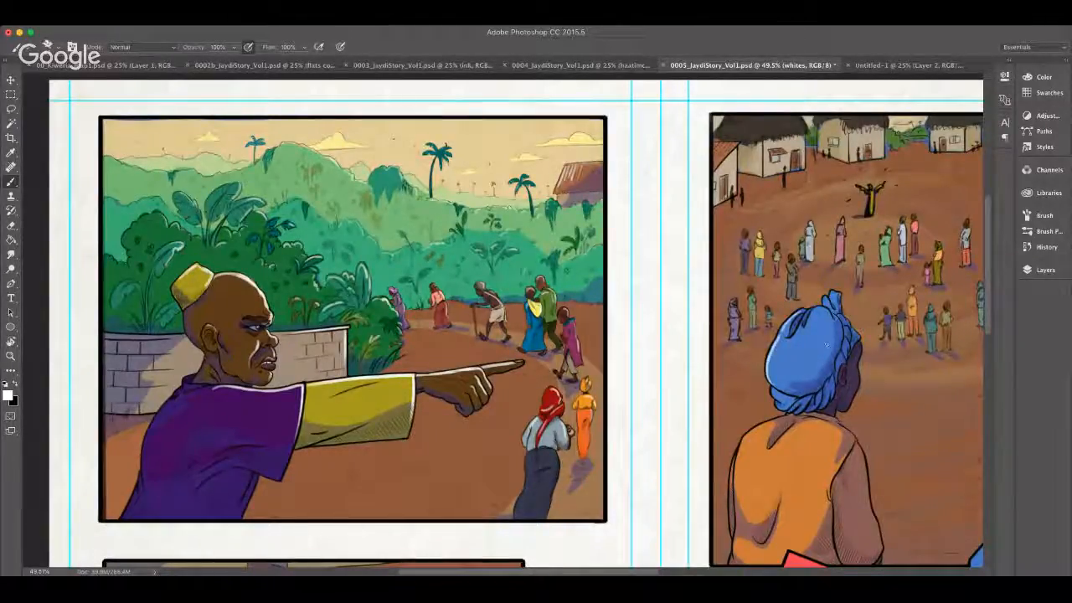
pyautogui.moveTo(797, 334)
pyautogui.mouseDown()
pyautogui.moveTo(775, 370)
pyautogui.moveTo(839, 293)
pyautogui.mouseUp()
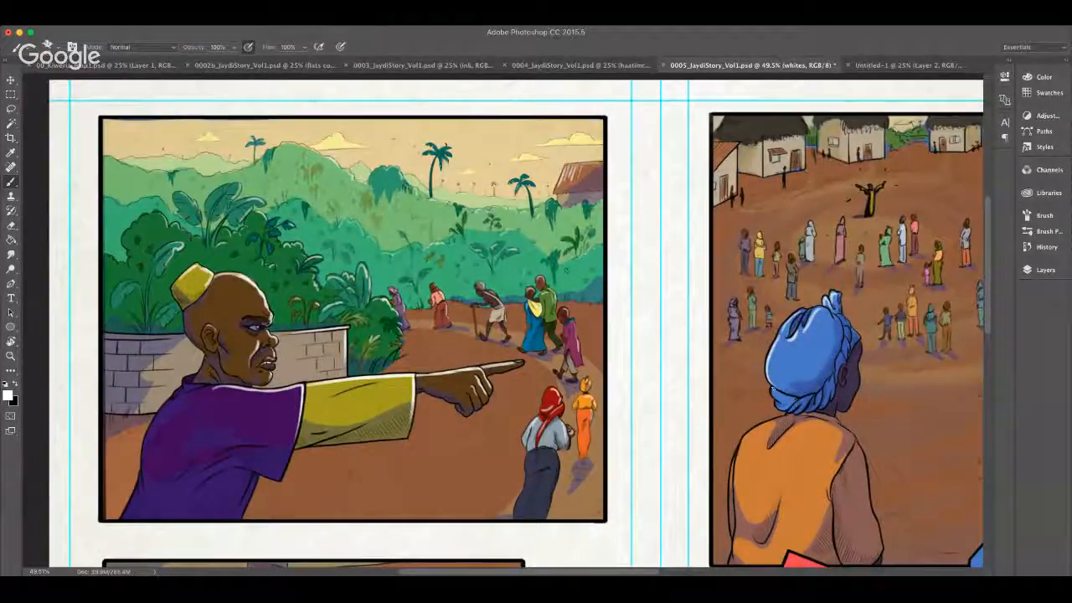
pyautogui.moveTo(772, 391)
pyautogui.mouseDown()
pyautogui.moveTo(790, 414)
pyautogui.moveTo(784, 407)
pyautogui.moveTo(816, 414)
pyautogui.moveTo(839, 356)
pyautogui.mouseUp()
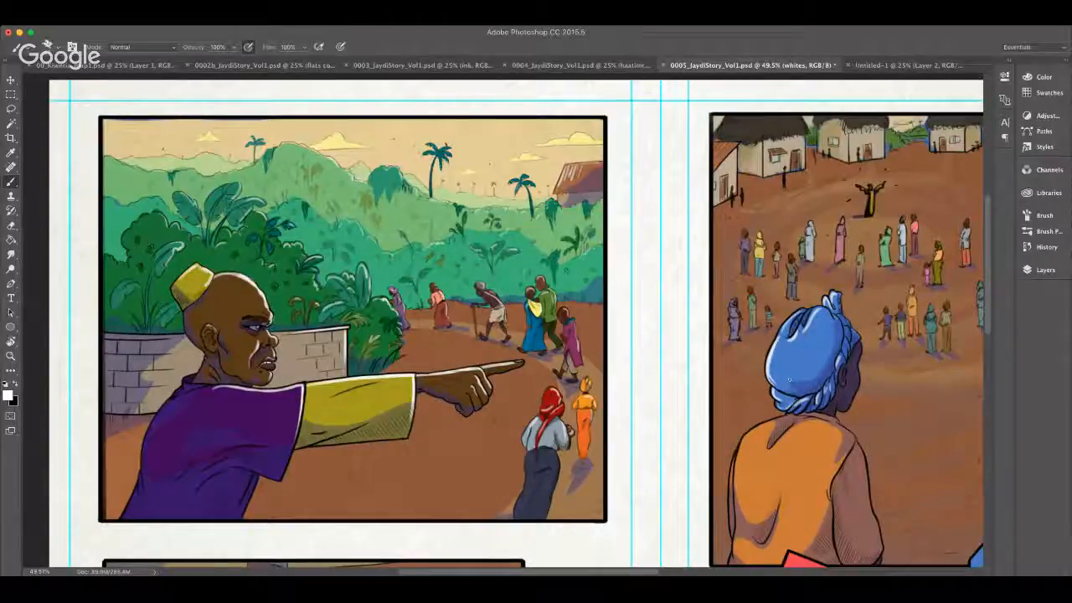
pyautogui.moveTo(786, 419)
pyautogui.mouseDown()
pyautogui.moveTo(747, 434)
pyautogui.moveTo(734, 476)
pyautogui.mouseUp()
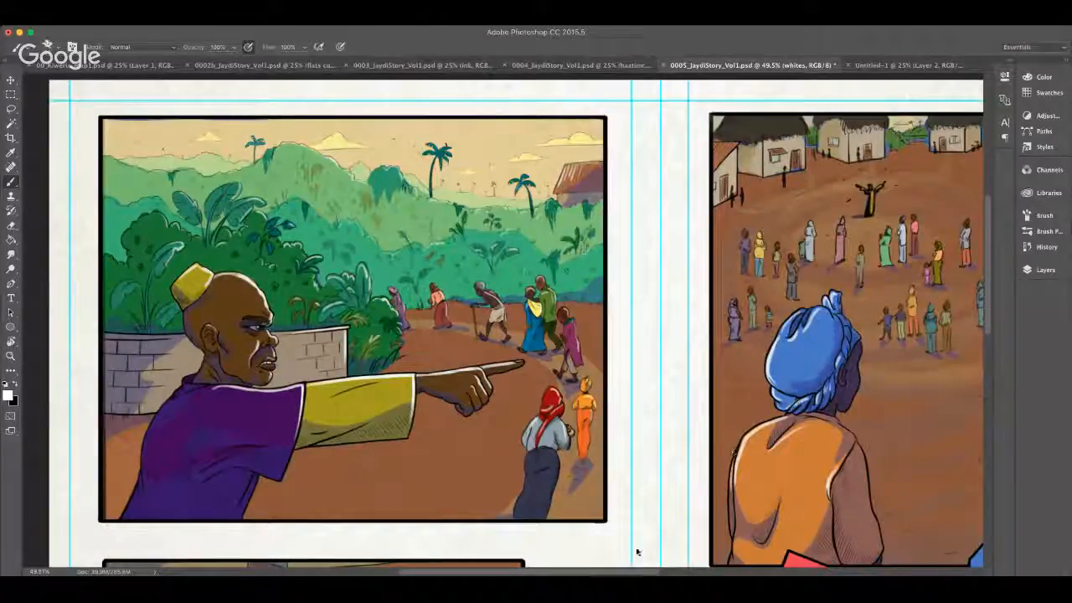
# Step: Brush white highlights on the ridges of the large hut's roof and down the lit edge of its wall
pyautogui.moveTo(628, 573); pyautogui.dragTo(685, 573)
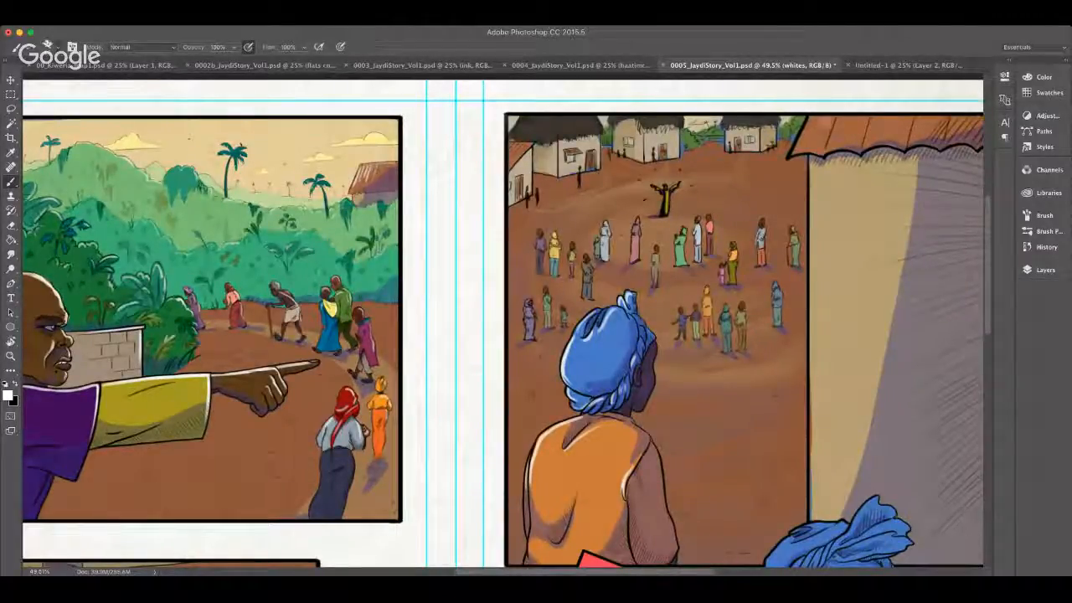
pyautogui.moveTo(813, 119)
pyautogui.mouseDown()
pyautogui.moveTo(798, 139)
pyautogui.moveTo(811, 115)
pyautogui.moveTo(796, 146)
pyautogui.moveTo(827, 147)
pyautogui.mouseUp()
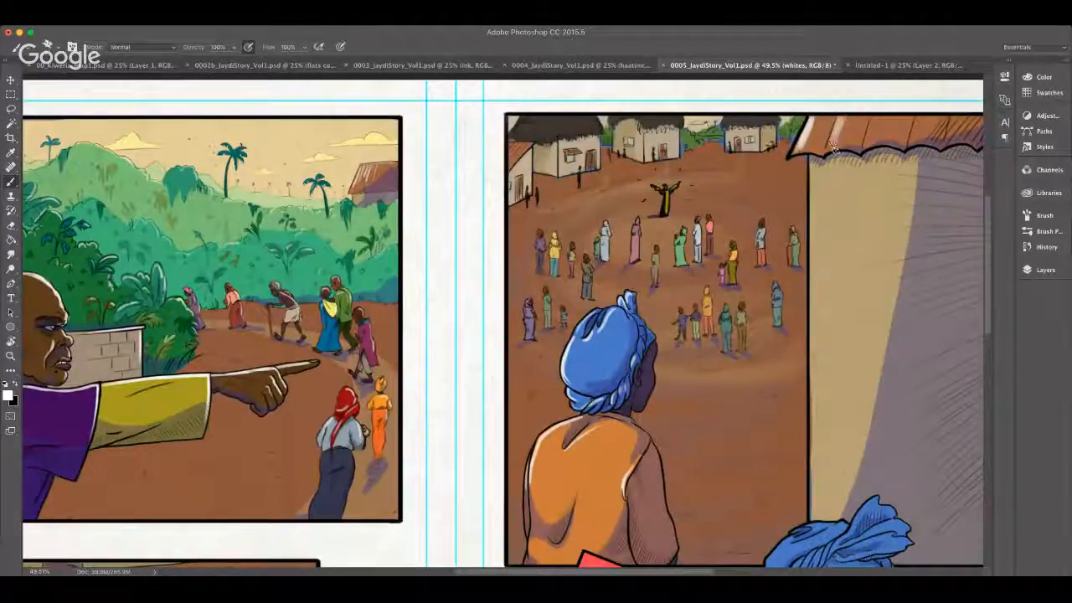
pyautogui.press('super+alt+z')
pyautogui.press('super+alt+z')
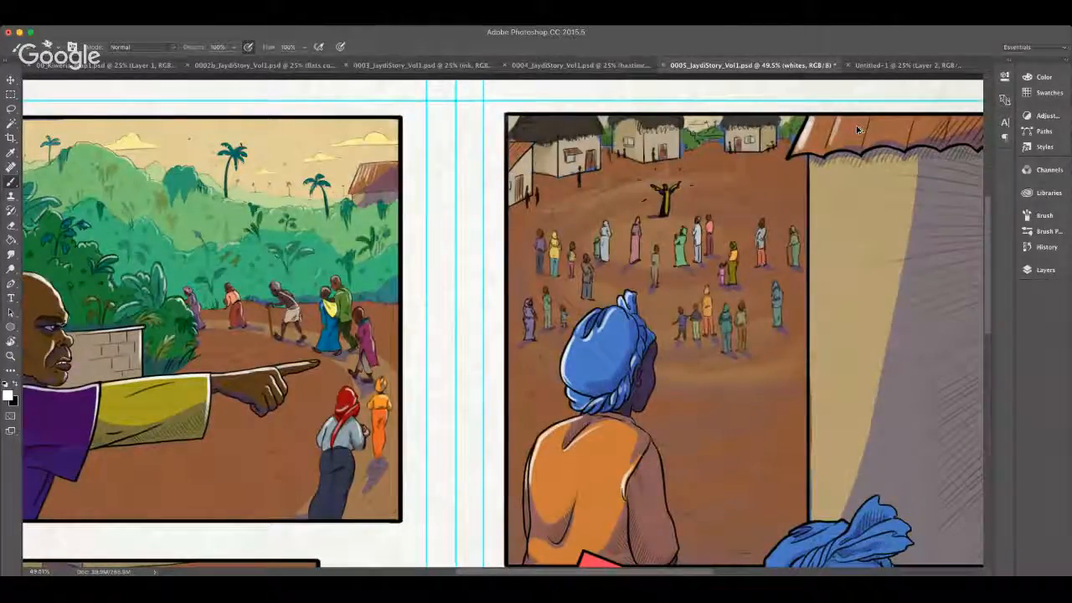
pyautogui.moveTo(841, 115)
pyautogui.mouseDown()
pyautogui.moveTo(829, 150)
pyautogui.moveTo(862, 147)
pyautogui.mouseUp()
pyautogui.moveTo(916, 115); pyautogui.dragTo(907, 148)
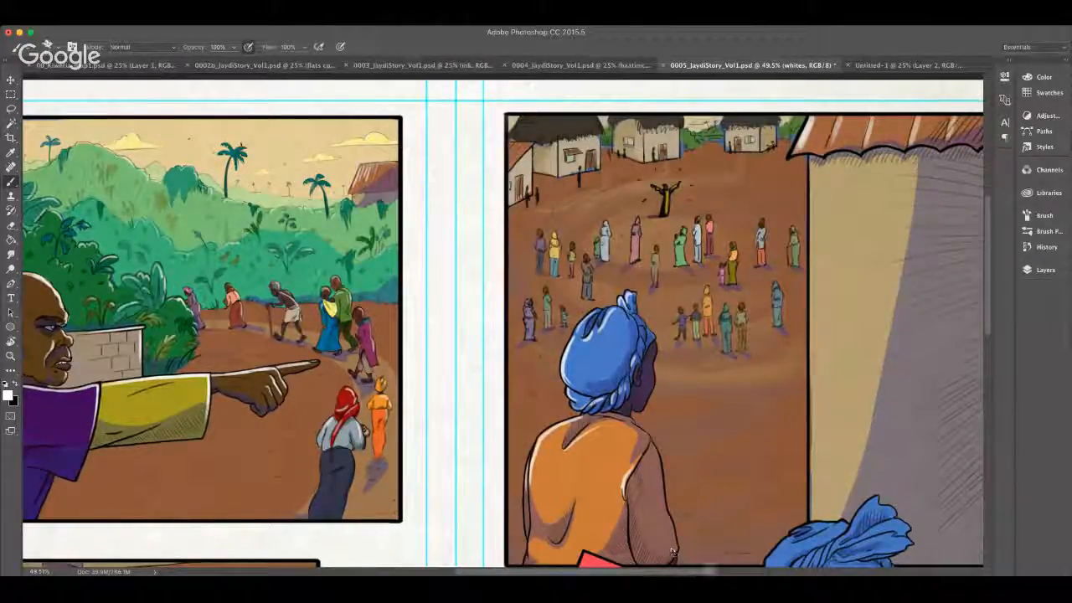
pyautogui.hscroll(5, 708, 574)
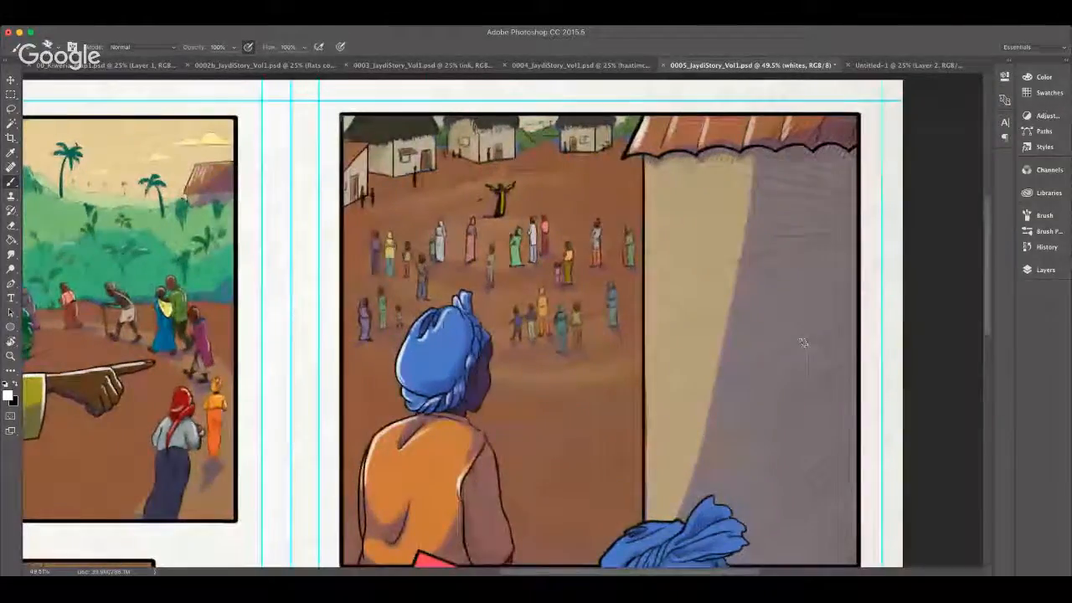
pyautogui.moveTo(648, 156); pyautogui.dragTo(650, 528)
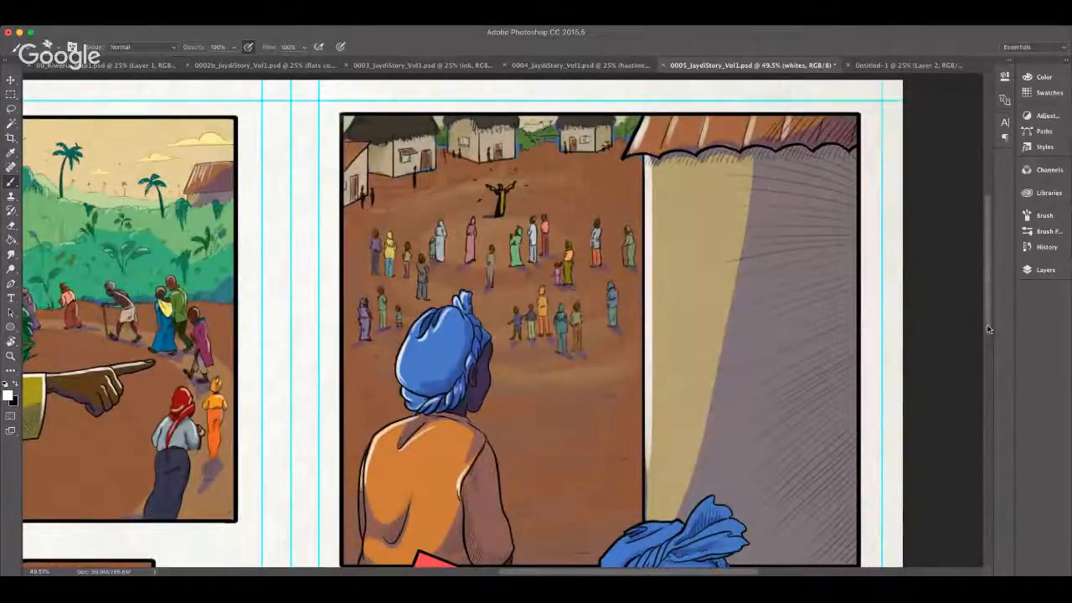
# Step: Paint white highlights along the palm and wrist of the hand in the red panel
pyautogui.scroll(-5, 989, 328)
pyautogui.scroll(-1, 995, 379)
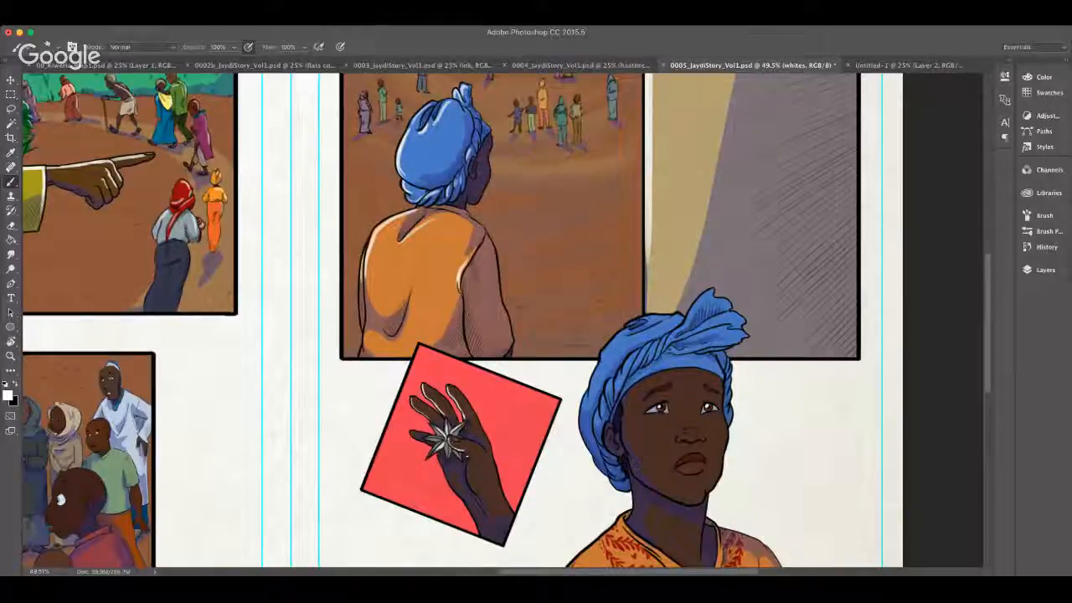
pyautogui.moveTo(468, 457); pyautogui.dragTo(494, 526)
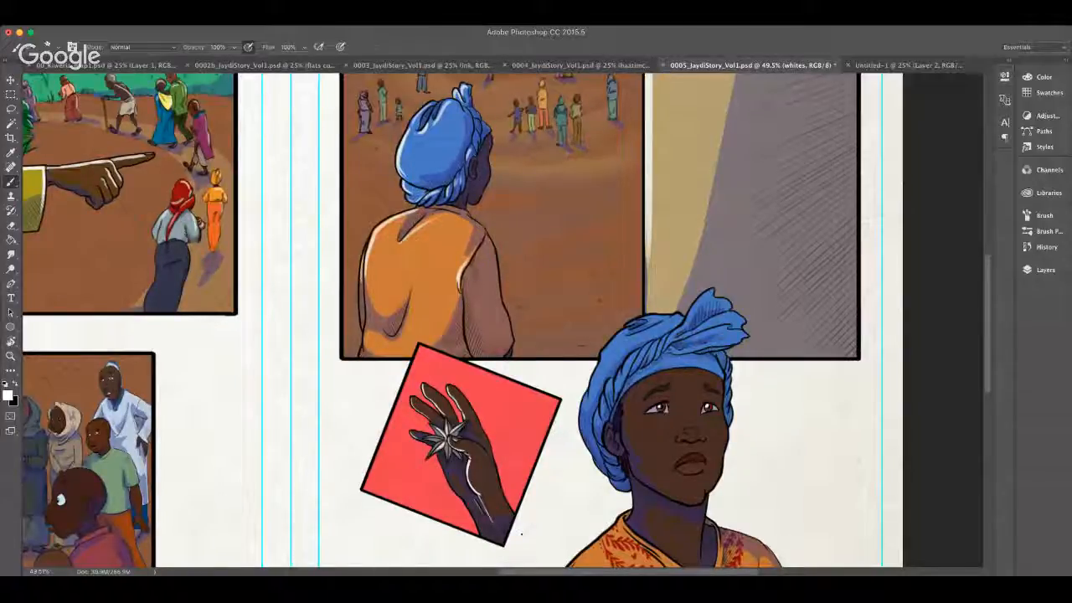
pyautogui.moveTo(441, 459); pyautogui.dragTo(468, 501)
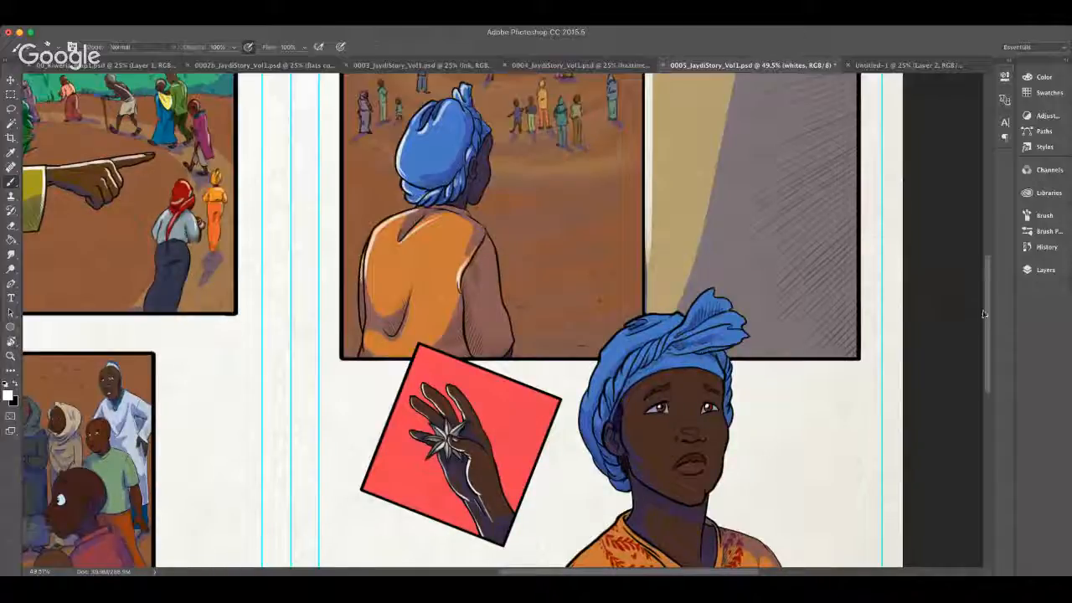
# Step: Paint white highlights on the large woman's headwrap, nose, lips, face contour and neck
pyautogui.scroll(-3, 987, 325)
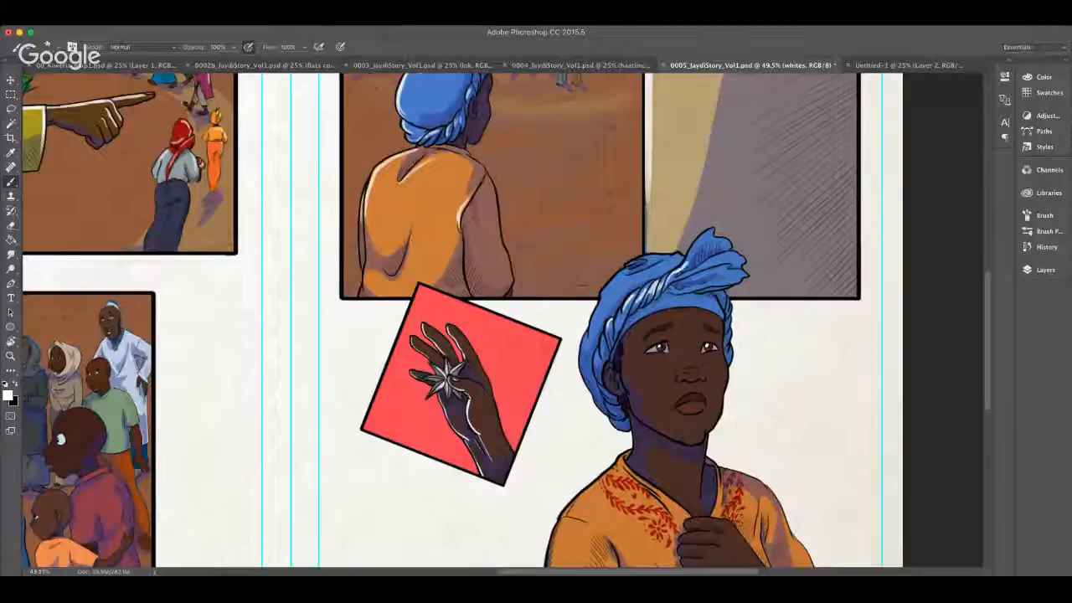
pyautogui.moveTo(680, 276); pyautogui.dragTo(715, 264)
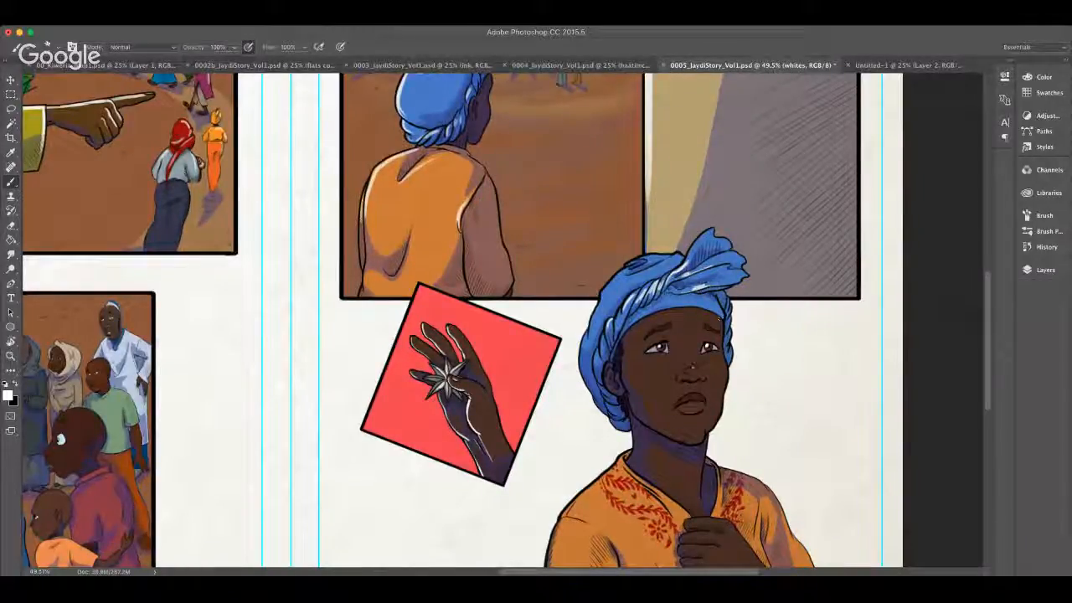
pyautogui.click(691, 369)
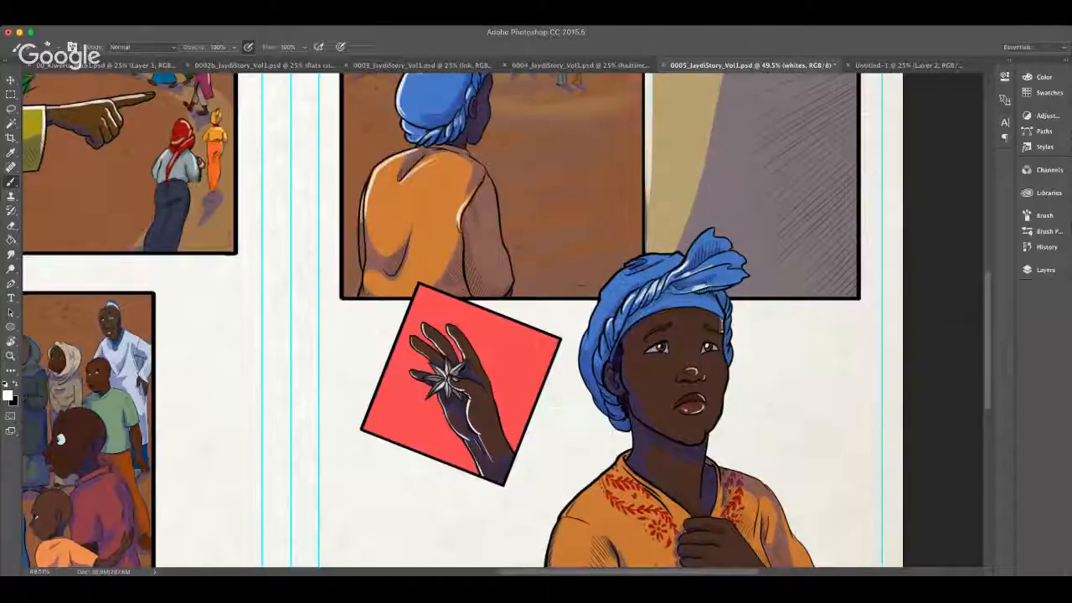
pyautogui.moveTo(720, 323)
pyautogui.mouseDown()
pyautogui.moveTo(728, 377)
pyautogui.moveTo(713, 427)
pyautogui.moveTo(696, 442)
pyautogui.moveTo(663, 437)
pyautogui.mouseUp()
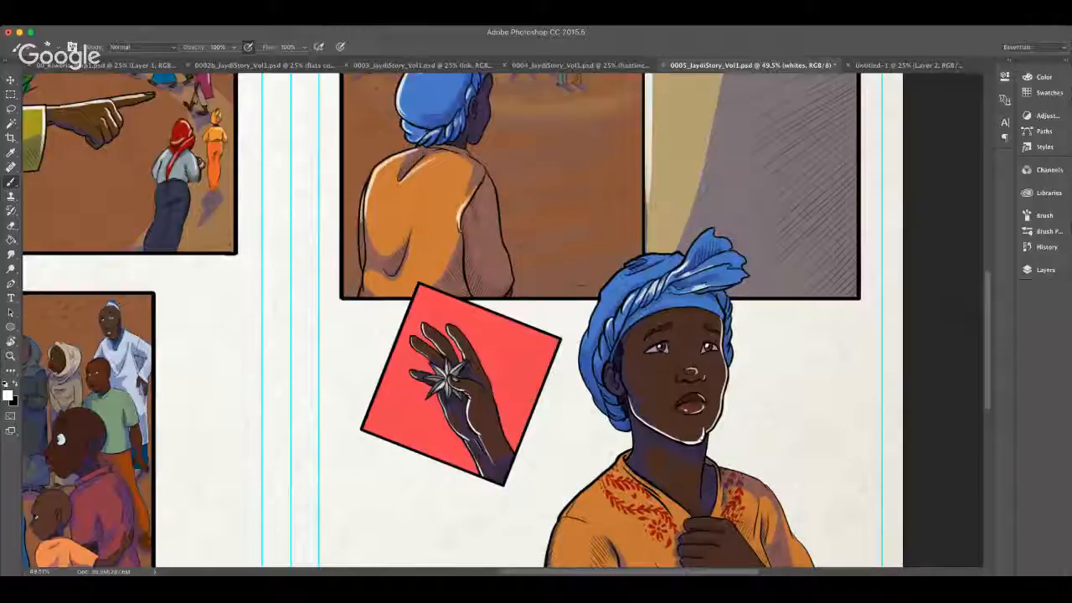
pyautogui.moveTo(625, 355)
pyautogui.mouseDown()
pyautogui.moveTo(627, 398)
pyautogui.moveTo(622, 375)
pyautogui.moveTo(606, 370)
pyautogui.moveTo(605, 385)
pyautogui.moveTo(644, 422)
pyautogui.moveTo(633, 421)
pyautogui.moveTo(634, 463)
pyautogui.mouseUp()
pyautogui.moveTo(707, 454); pyautogui.dragTo(700, 502)
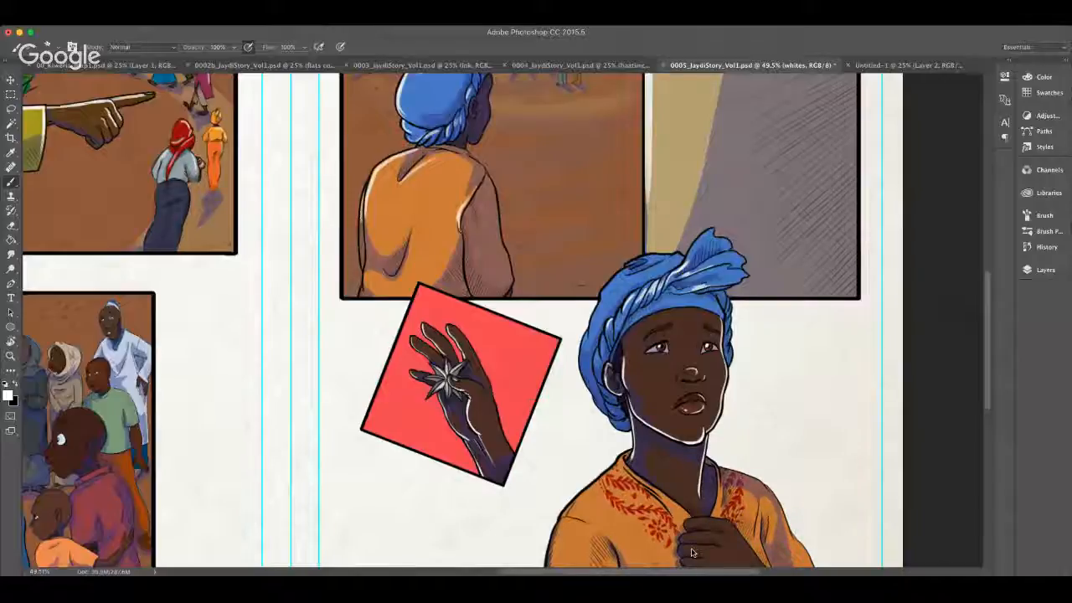
pyautogui.moveTo(614, 360)
pyautogui.mouseDown()
pyautogui.moveTo(634, 322)
pyautogui.moveTo(686, 305)
pyautogui.mouseUp()
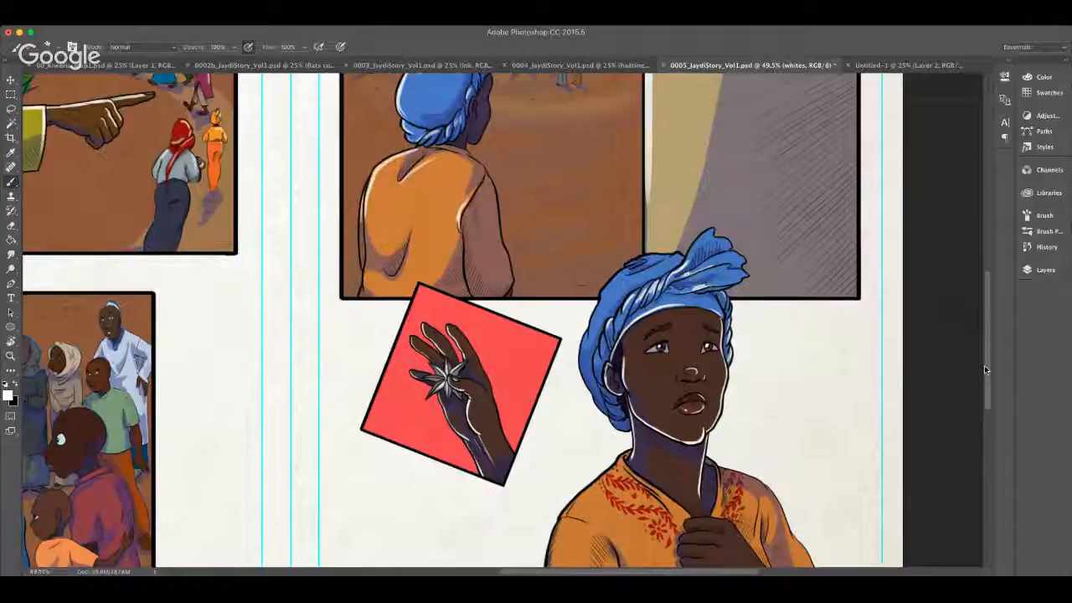
# Step: Paint white highlights on the large woman's clenched hand and along her forearm, replacing the unwanted strokes
pyautogui.scroll(-3, 984, 365)
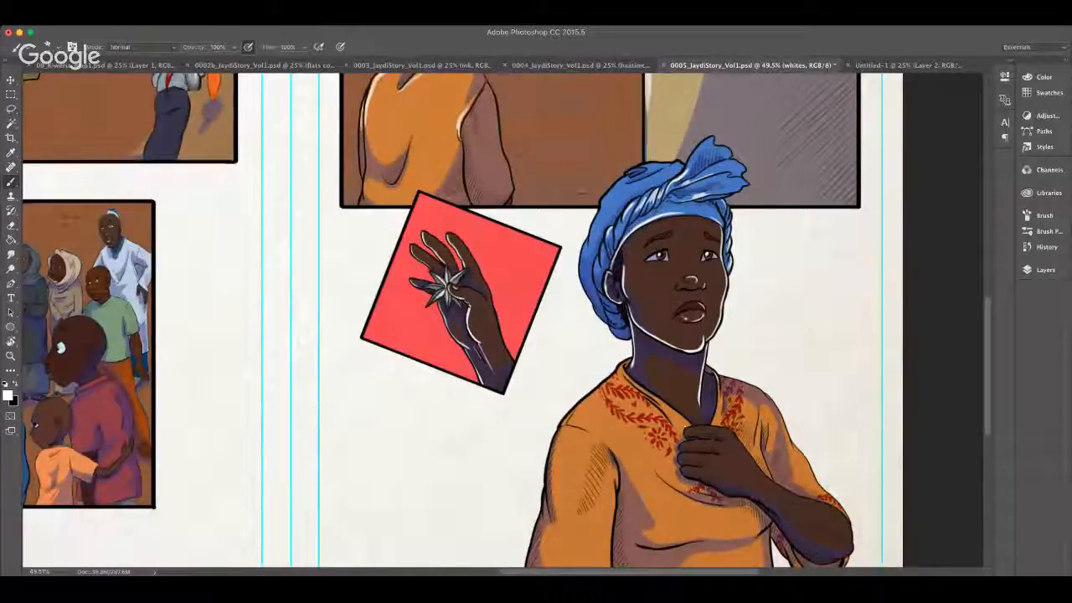
pyautogui.moveTo(680, 441)
pyautogui.mouseDown()
pyautogui.moveTo(714, 438)
pyautogui.moveTo(704, 450)
pyautogui.moveTo(718, 455)
pyautogui.moveTo(702, 468)
pyautogui.moveTo(688, 430)
pyautogui.moveTo(733, 432)
pyautogui.moveTo(766, 479)
pyautogui.moveTo(838, 510)
pyautogui.mouseUp()
pyautogui.press('super+alt+z')
pyautogui.press('super+alt+z')
pyautogui.press('super+alt+z')
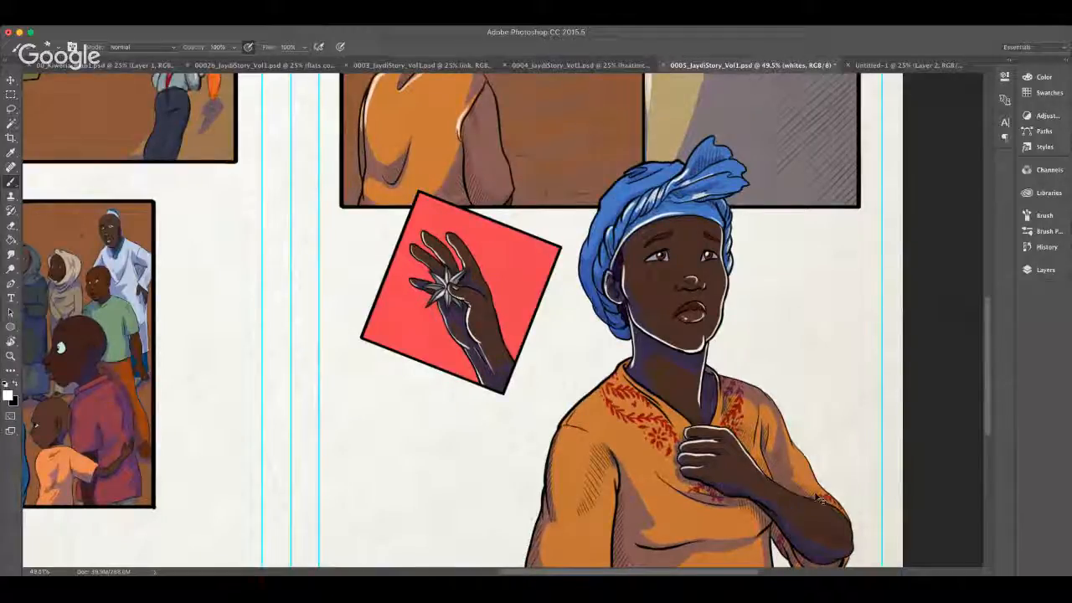
pyautogui.moveTo(765, 478)
pyautogui.mouseDown()
pyautogui.moveTo(796, 506)
pyautogui.moveTo(785, 491)
pyautogui.mouseUp()
pyautogui.press('super+alt+z')
pyautogui.press('super+alt+z')
pyautogui.press('super+alt+z')
pyautogui.moveTo(771, 482); pyautogui.dragTo(846, 515)
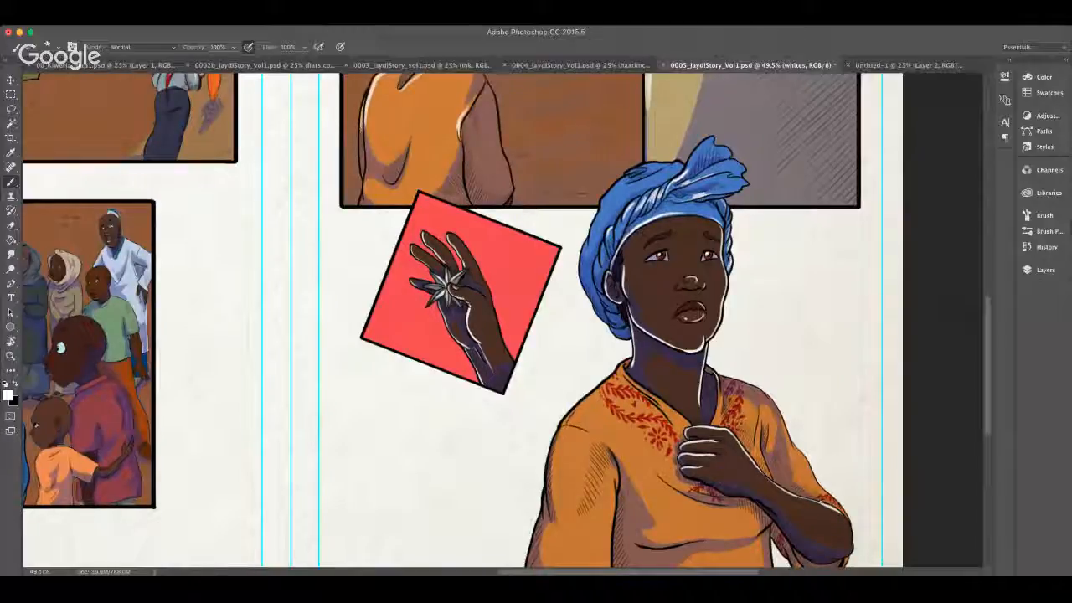